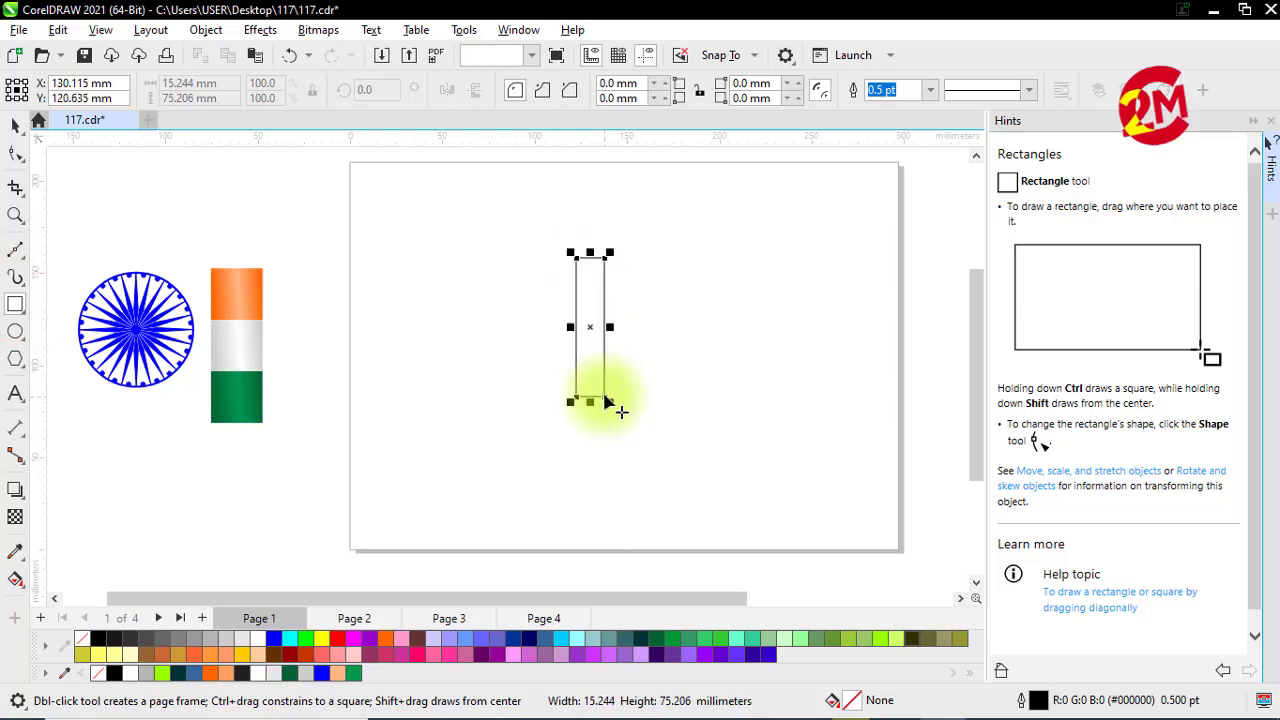
# Draw a tall rectangle about 15.2 by 75.2 mm near the page centre and fully round its corners
pyautogui.moveTo(607, 400); pyautogui.dragTo(607, 401)
pyautogui.click(17, 157)
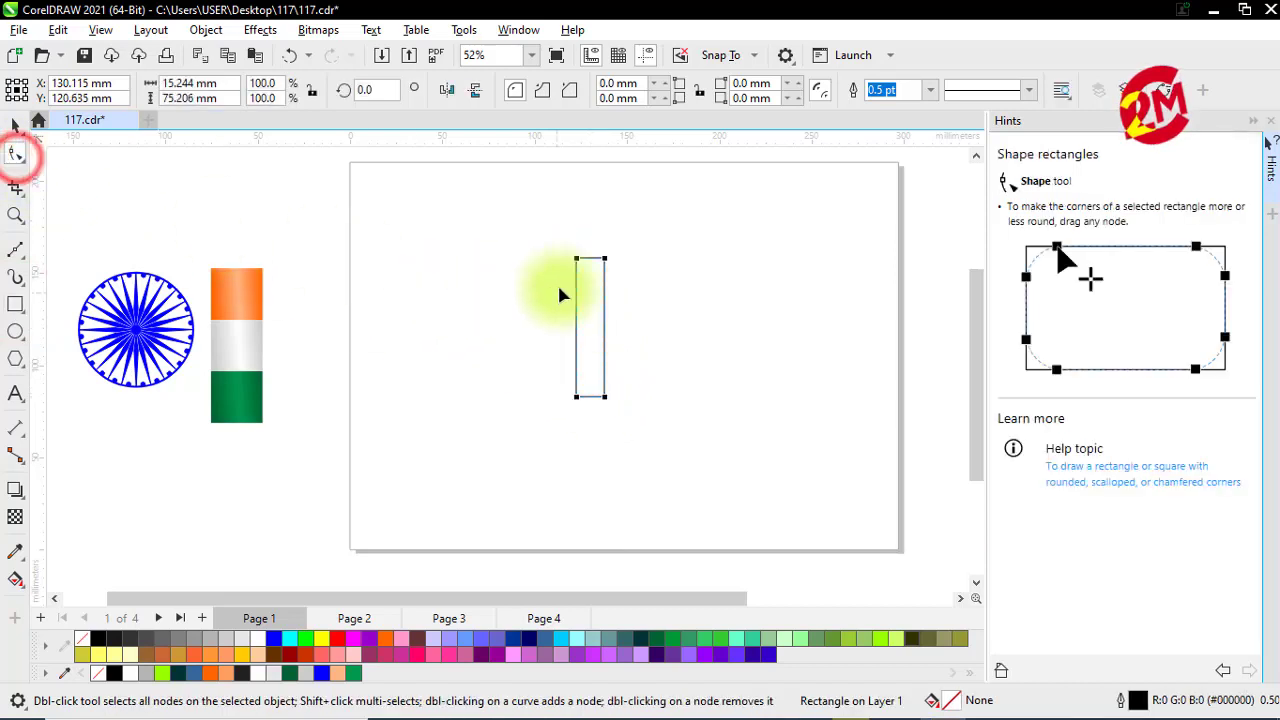
pyautogui.moveTo(587, 290); pyautogui.dragTo(589, 274)
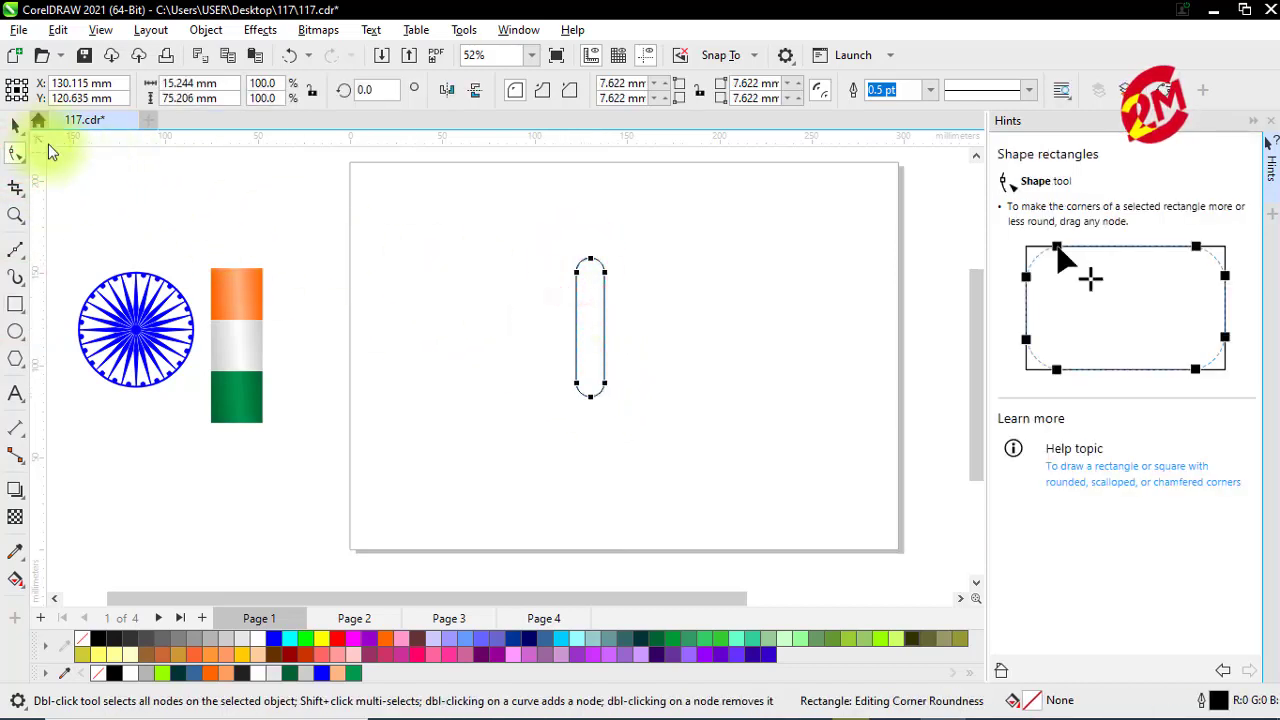
# Convert the rounded rectangle to curves and move its upper-left side node outward and slightly down to widen the top
pyautogui.click(12, 124)
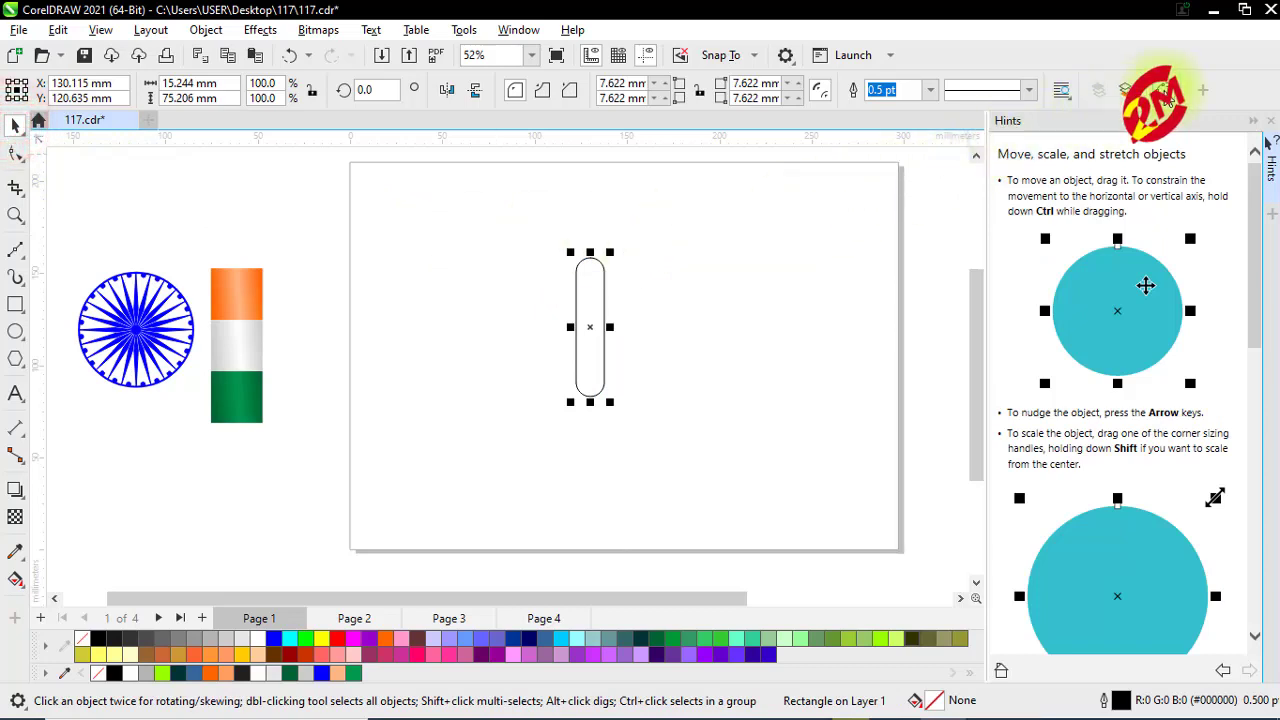
pyautogui.click(1163, 93)
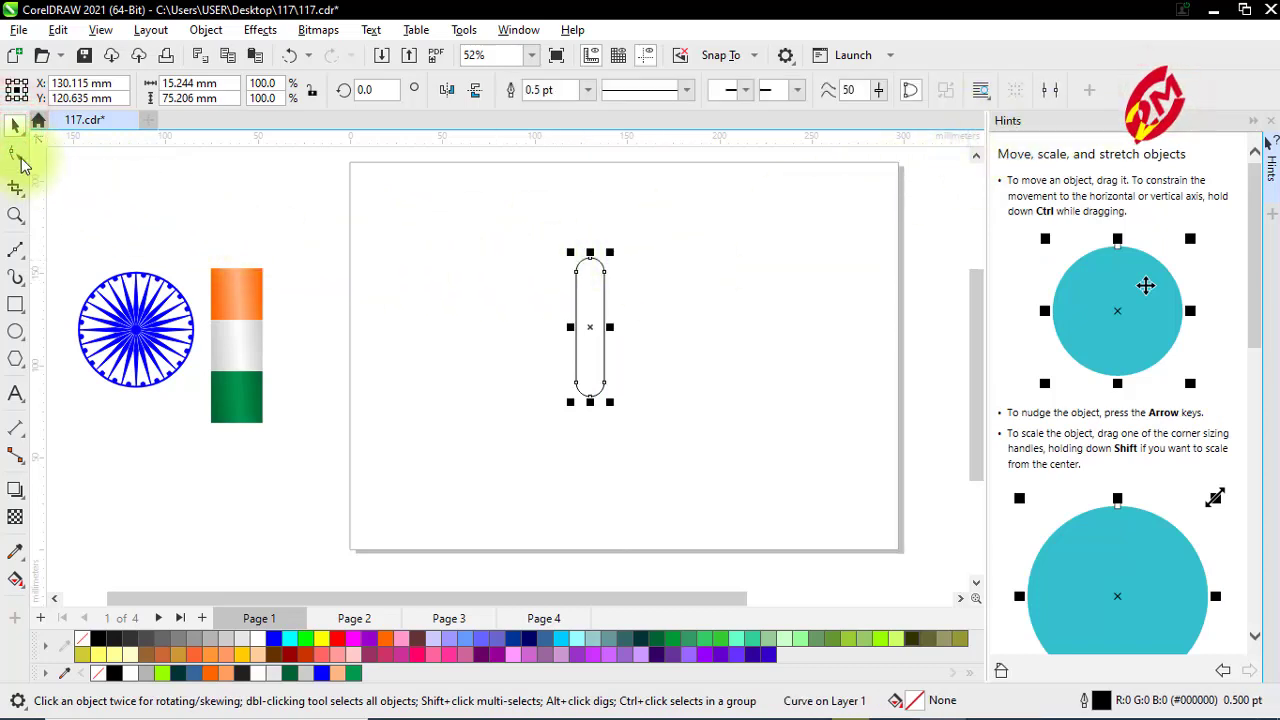
pyautogui.click(18, 154)
pyautogui.scroll(3, 591, 271)
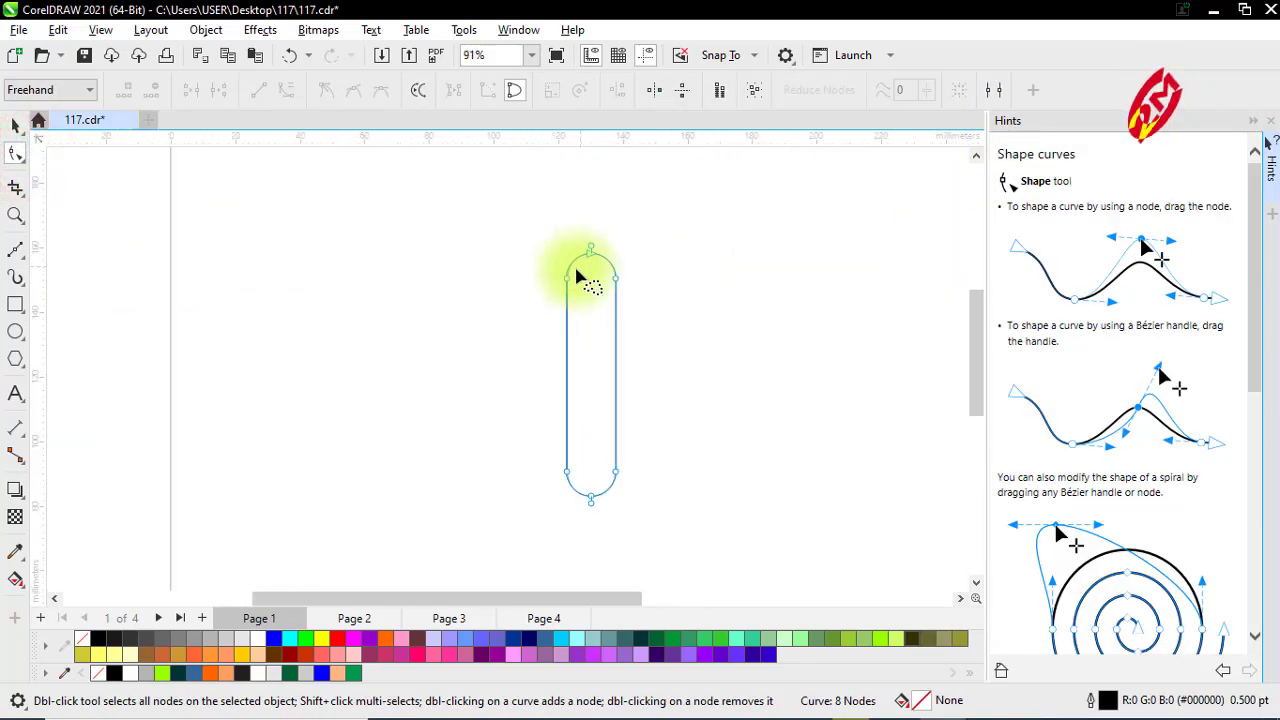
pyautogui.moveTo(562, 283); pyautogui.dragTo(557, 292)
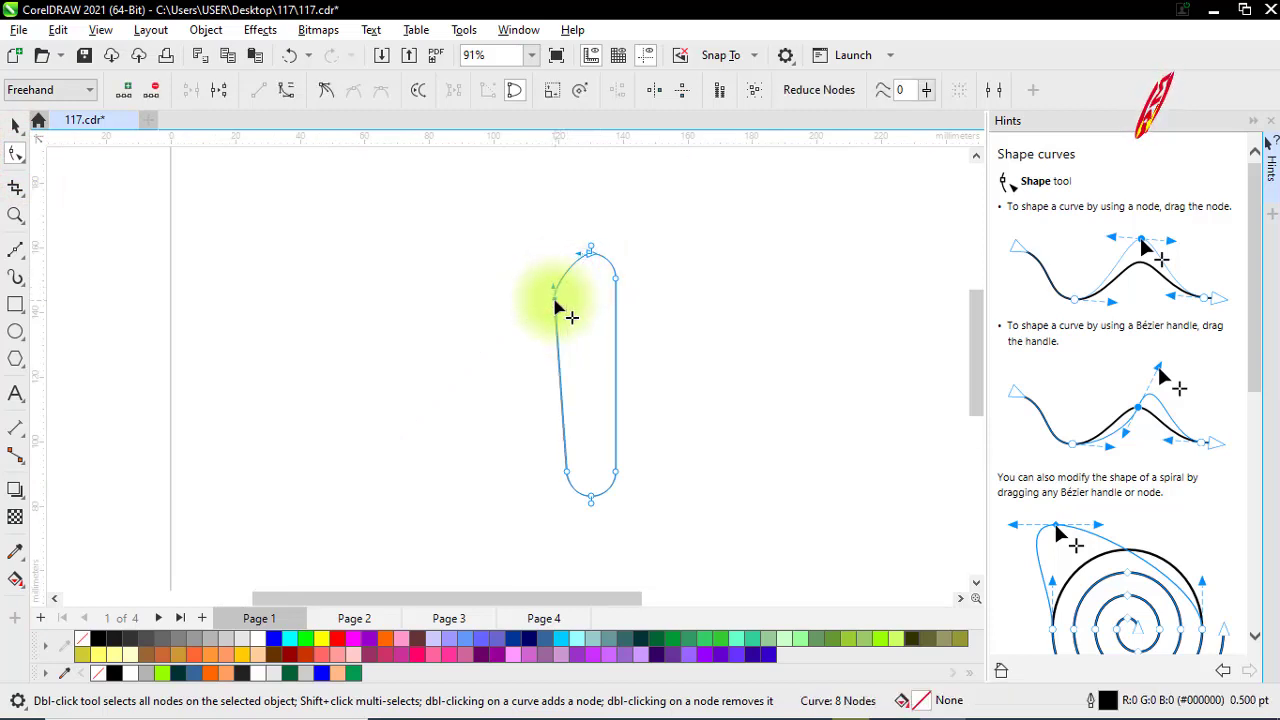
pyautogui.click(15, 124)
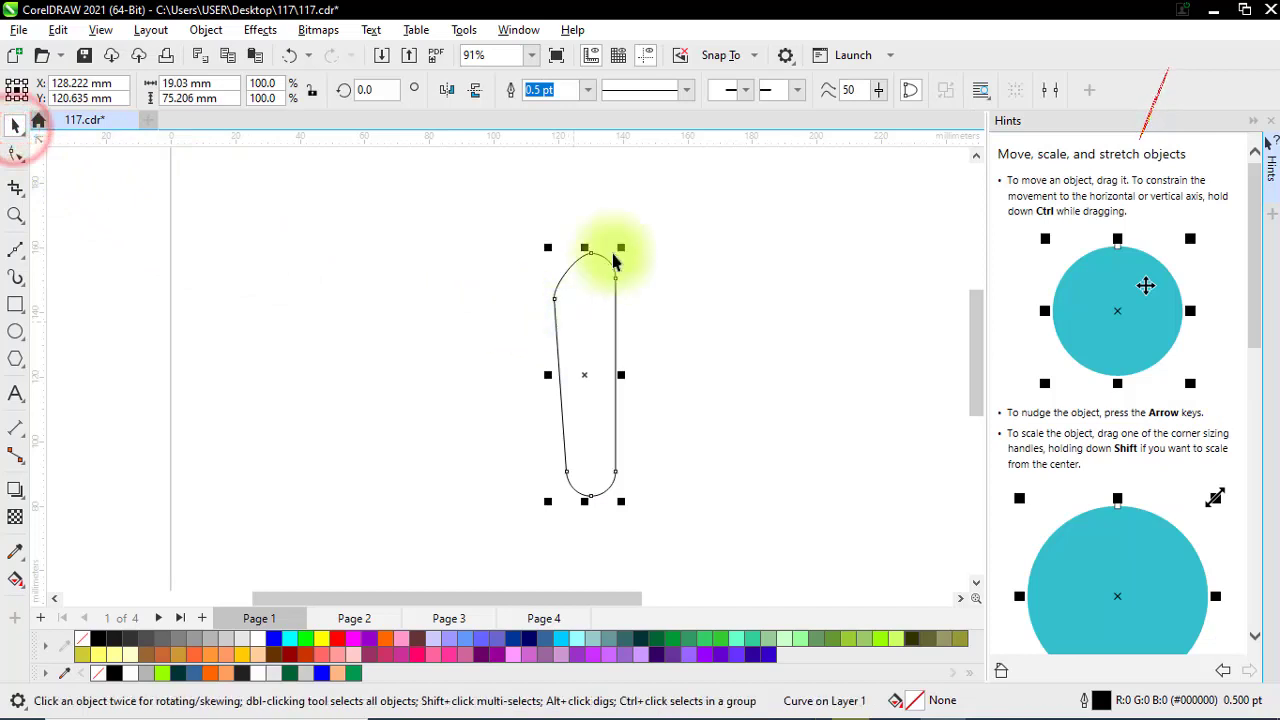
# Place two overlapping copies of the curve straight below it, spaced about 23 mm apart
pyautogui.scroll(-2, 614, 261)
pyautogui.moveTo(595, 333); pyautogui.dragTo(598, 362)
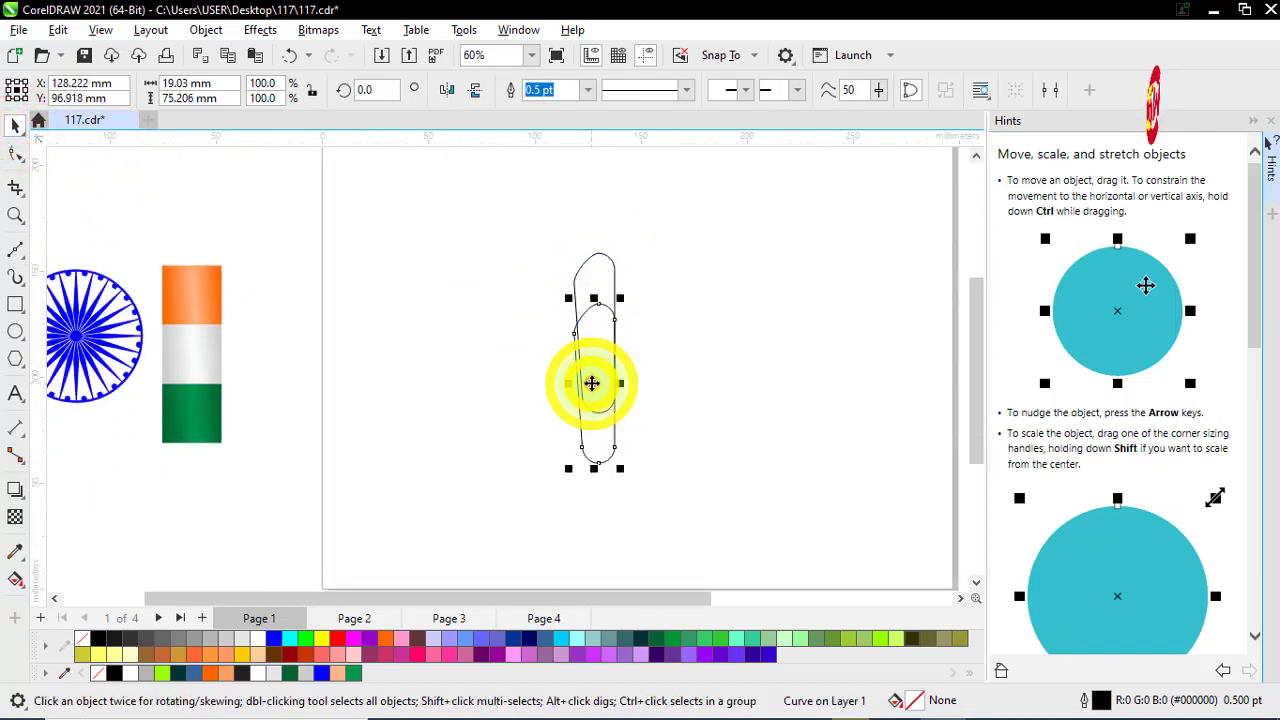
pyautogui.moveTo(592, 383); pyautogui.dragTo(603, 418)
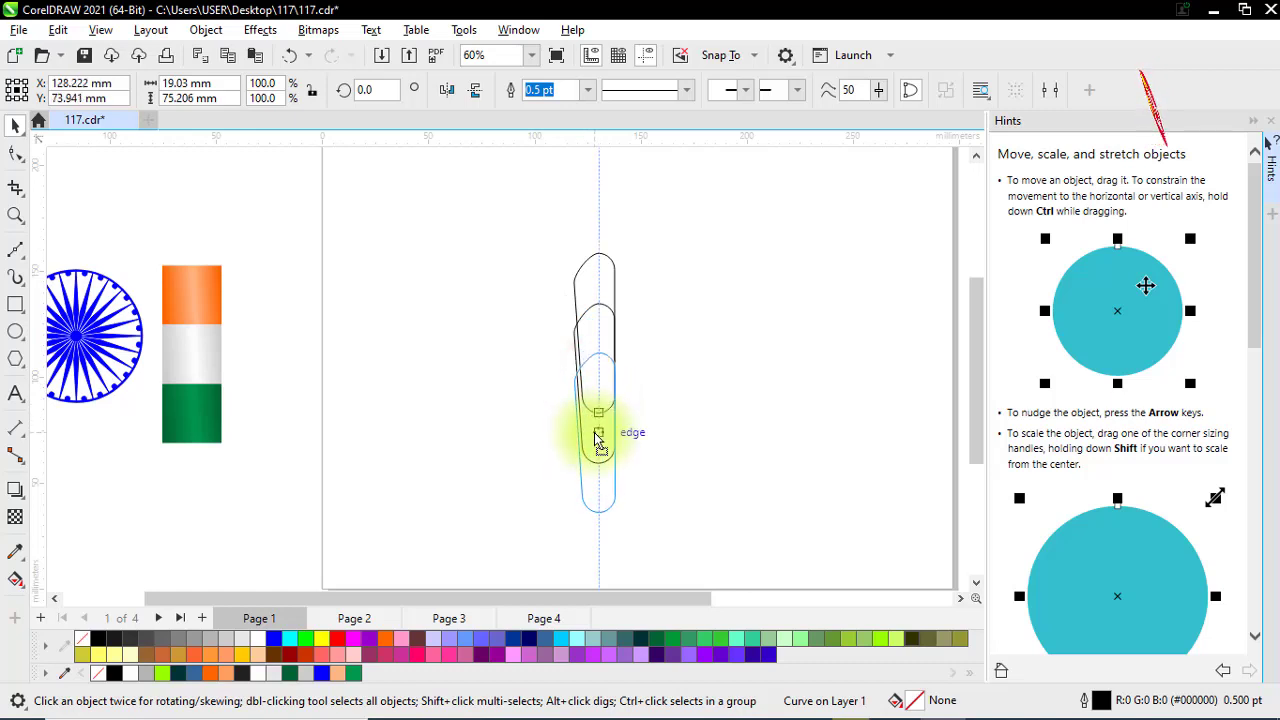
pyautogui.moveTo(597, 440); pyautogui.dragTo(594, 429)
pyautogui.click(528, 370)
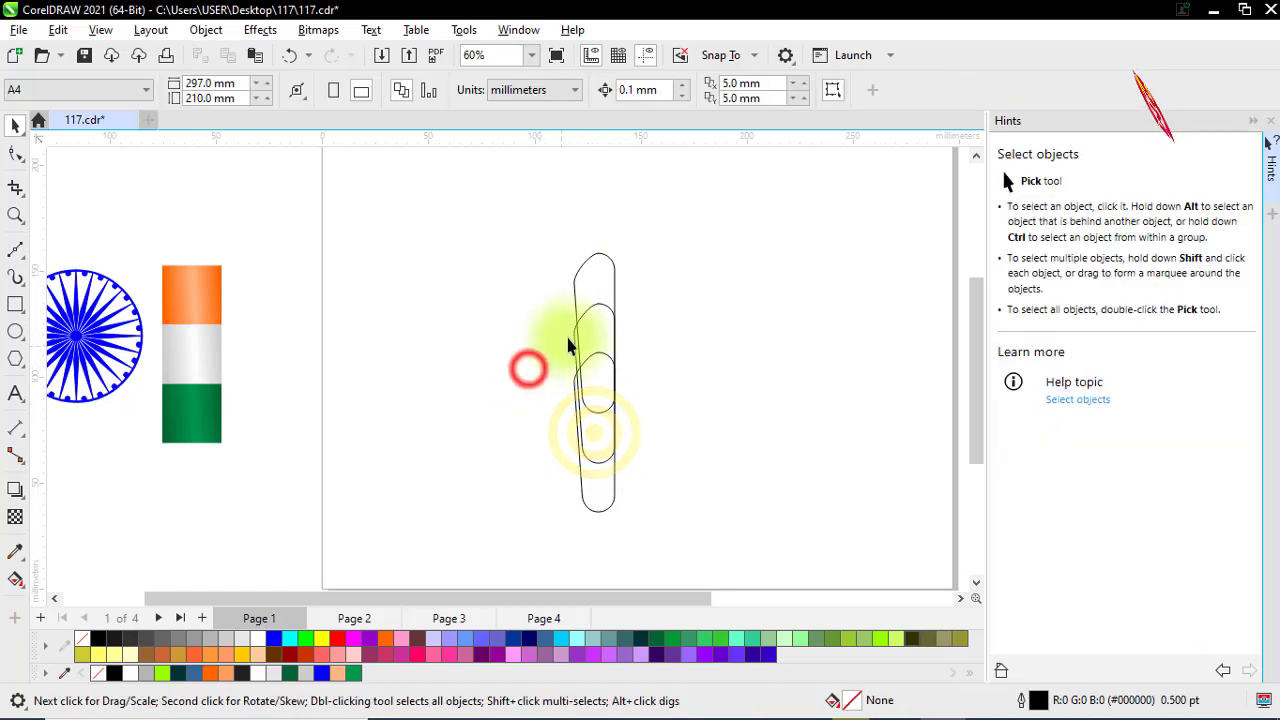
# Smart Fill the three overlap regions of the topmost shape with the specified blue and a 0.5 pt black outline
pyautogui.scroll(1, 590, 315)
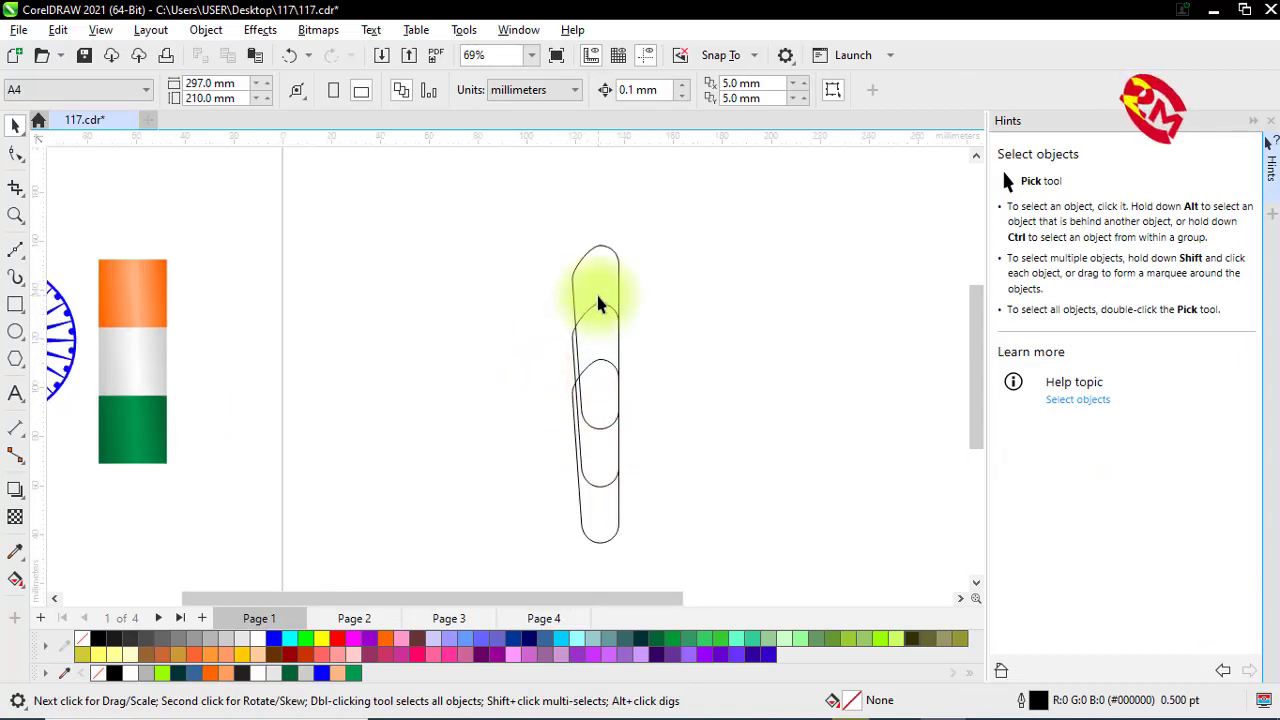
pyautogui.click(598, 292)
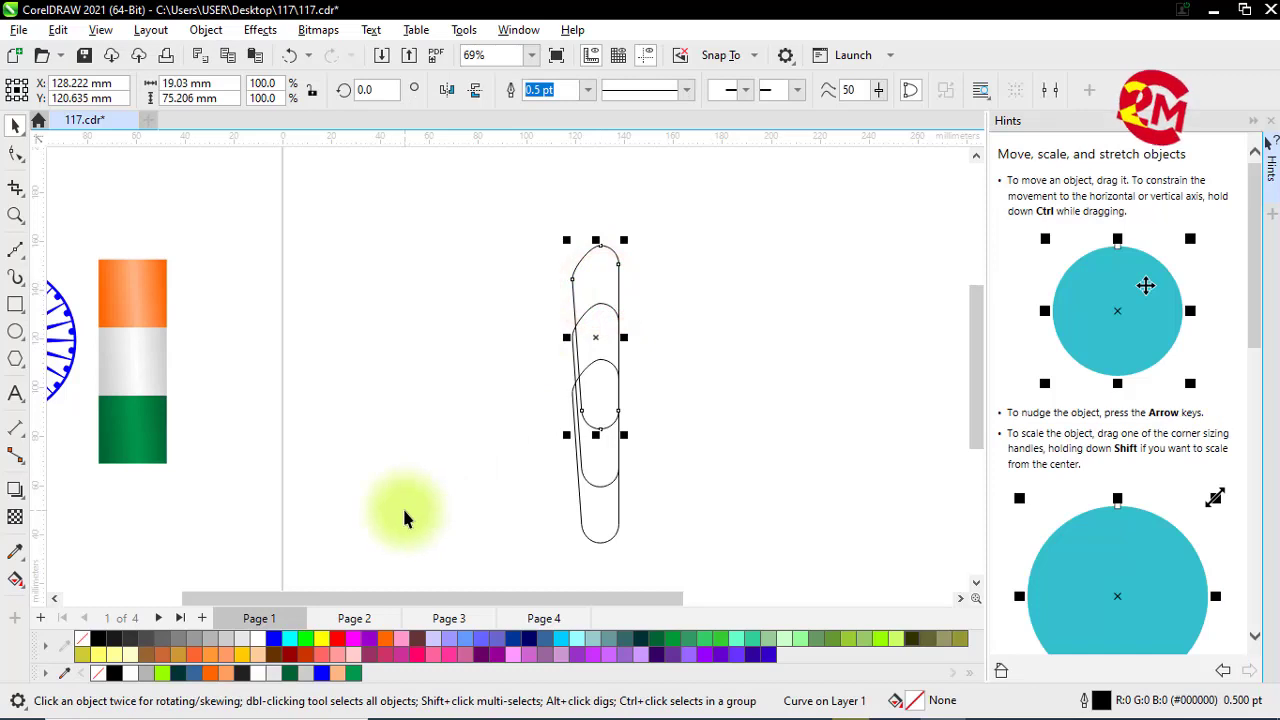
pyautogui.click(517, 412)
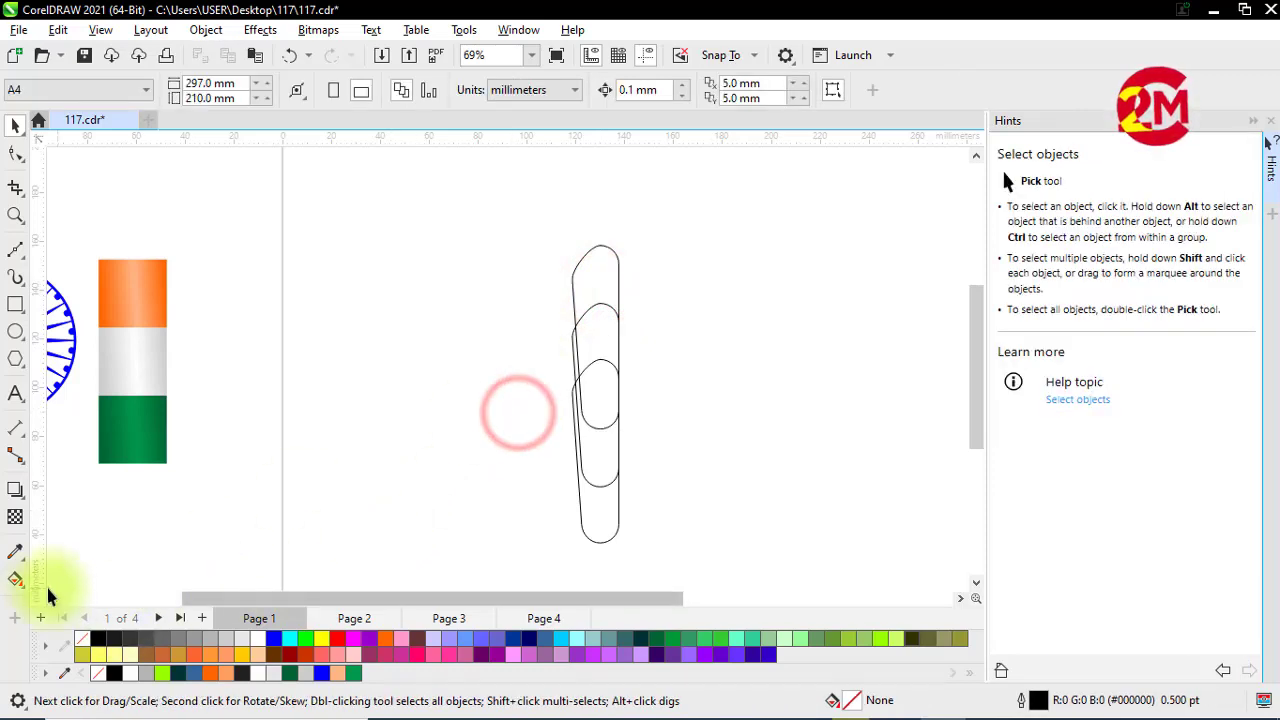
pyautogui.click(17, 580)
pyautogui.click(72, 600)
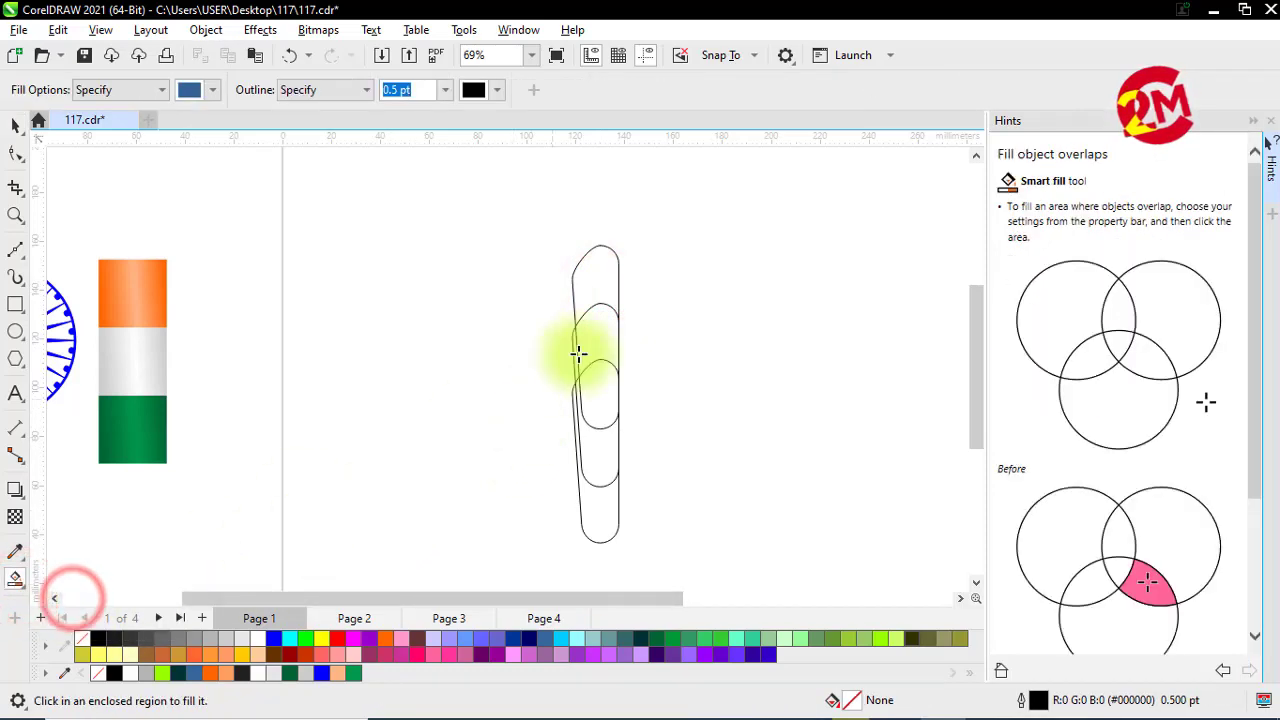
pyautogui.click(595, 288)
pyautogui.click(599, 338)
pyautogui.click(600, 398)
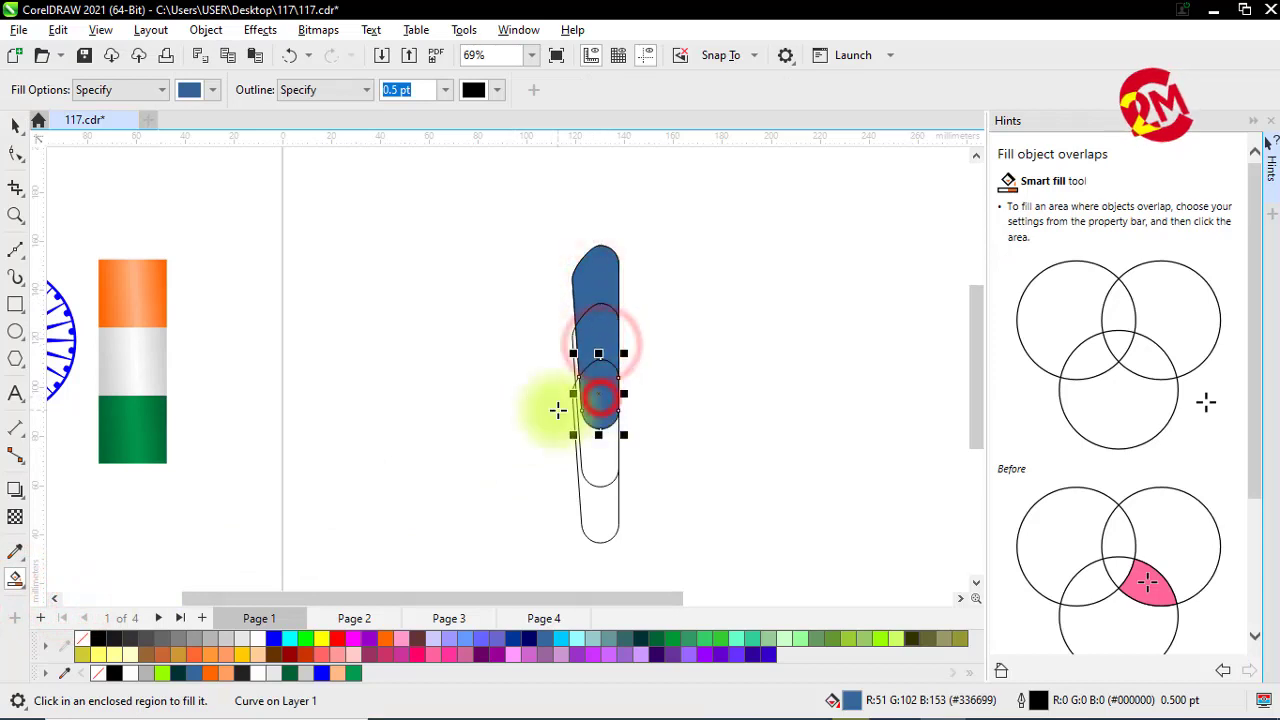
# Delete the two lower unfilled copies, leaving the blue-filled segments of the top shape
pyautogui.click(16, 127)
pyautogui.click(451, 277)
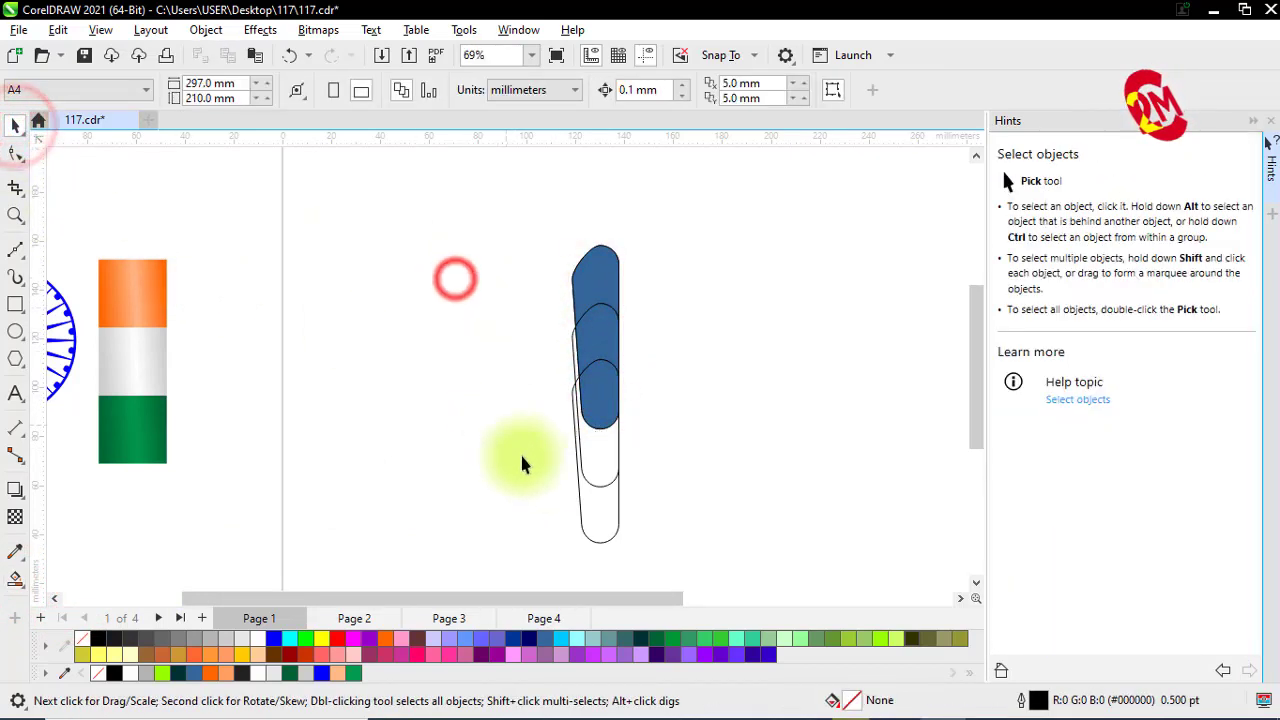
pyautogui.click(598, 458)
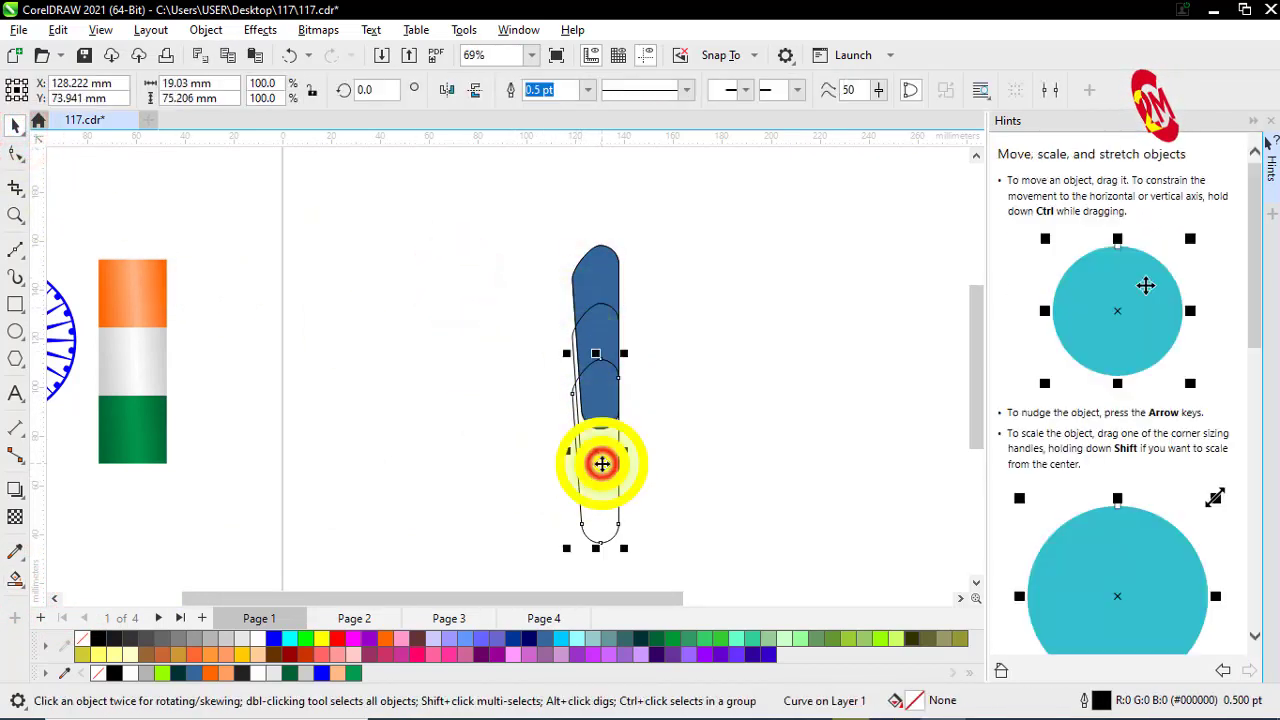
pyautogui.rightClick(599, 458)
pyautogui.click(661, 291)
pyautogui.click(608, 463)
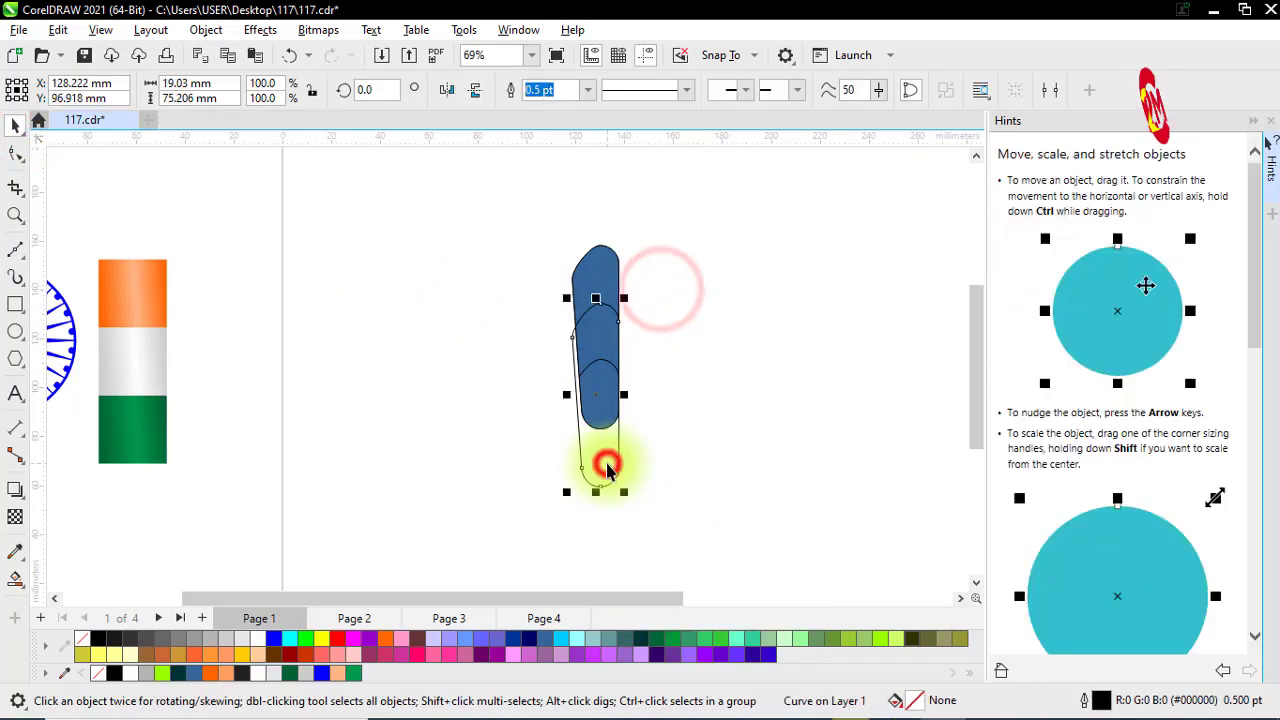
pyautogui.rightClick(608, 463)
pyautogui.click(655, 290)
# Remove the outline from all pieces of the blue segmented shape
pyautogui.moveTo(551, 236); pyautogui.dragTo(656, 445)
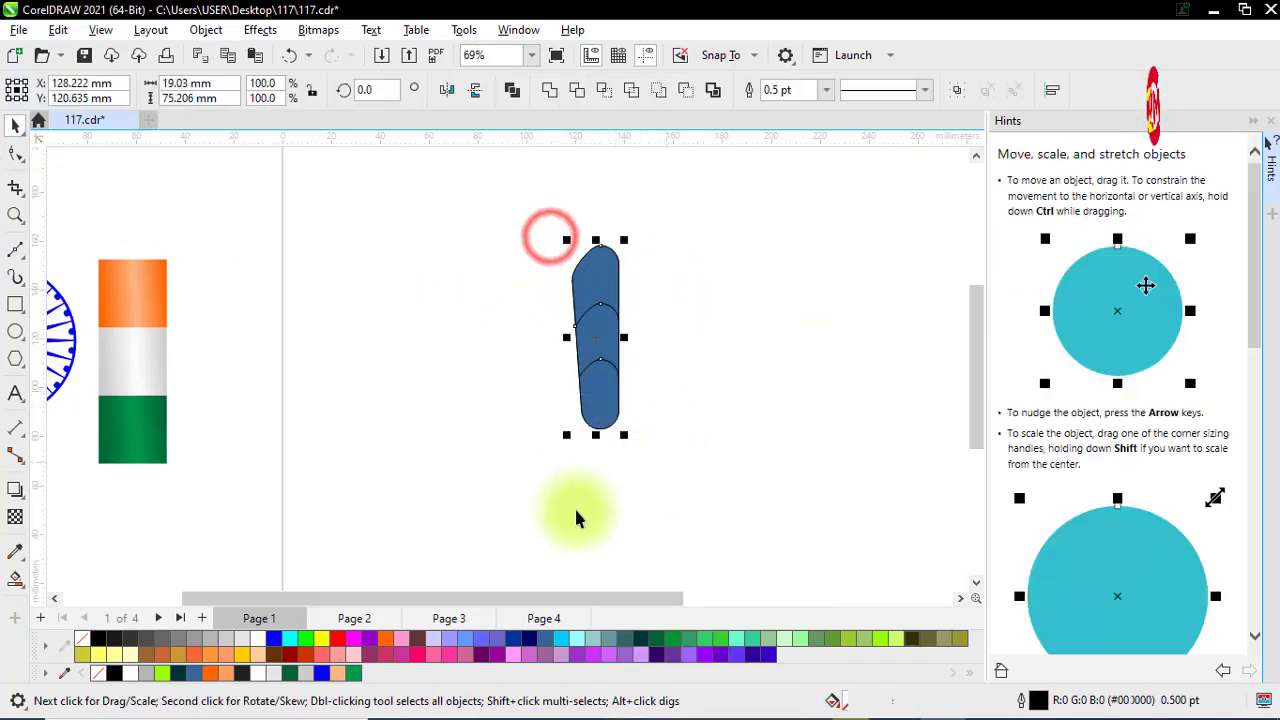
pyautogui.rightClick(88, 644)
pyautogui.click(177, 383)
pyautogui.click(471, 409)
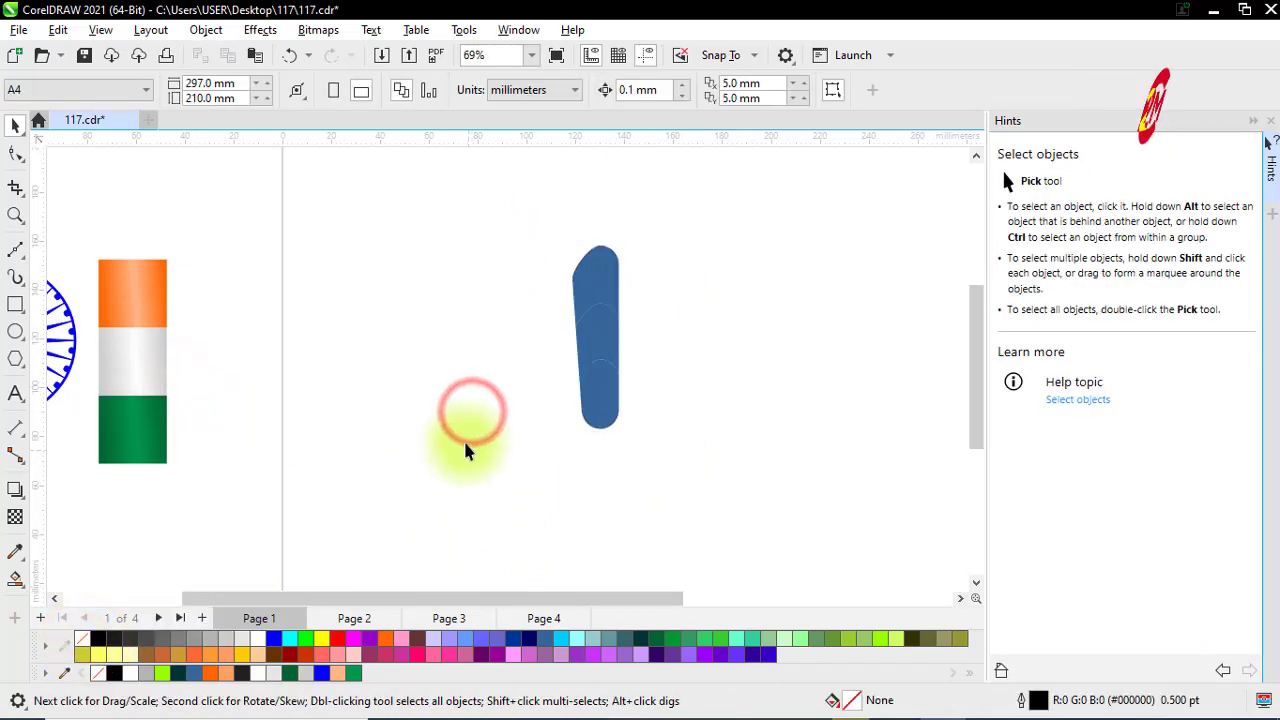
# Copy the reference squares' orange, white and green fountain fills onto the upper, middle and lower segments respectively
pyautogui.click(158, 286)
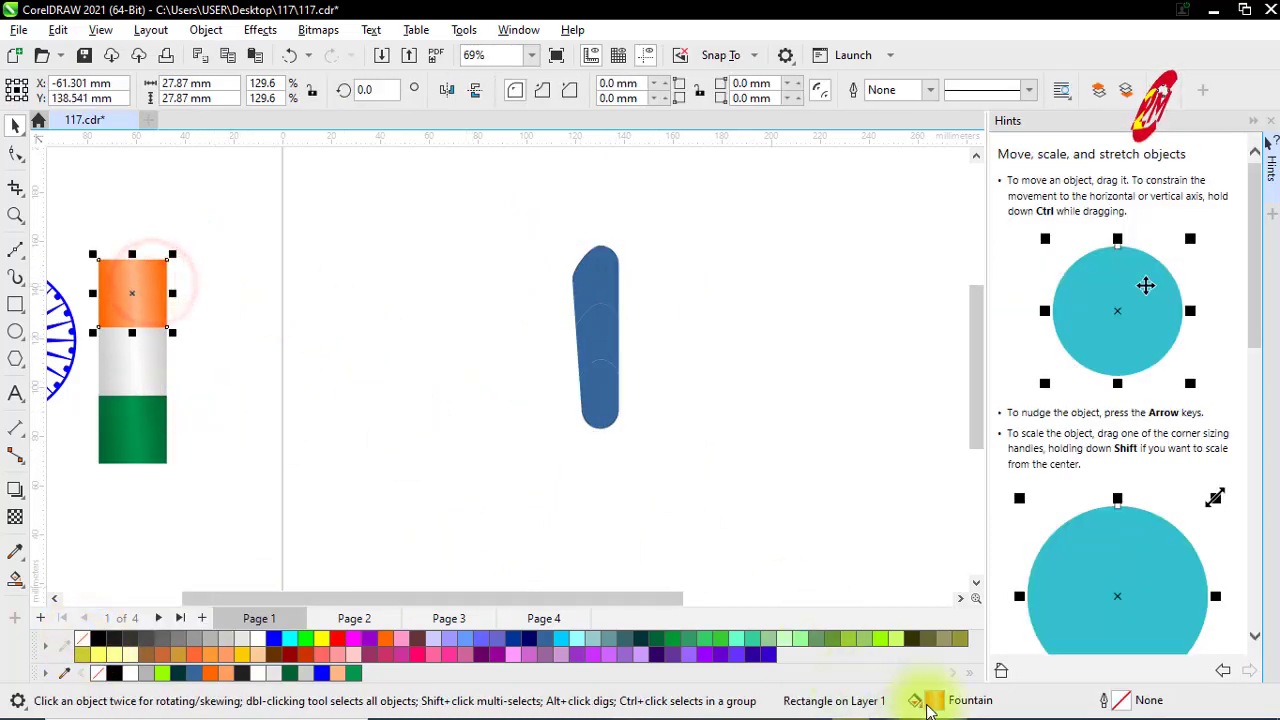
pyautogui.moveTo(700, 380); pyautogui.dragTo(600, 290)
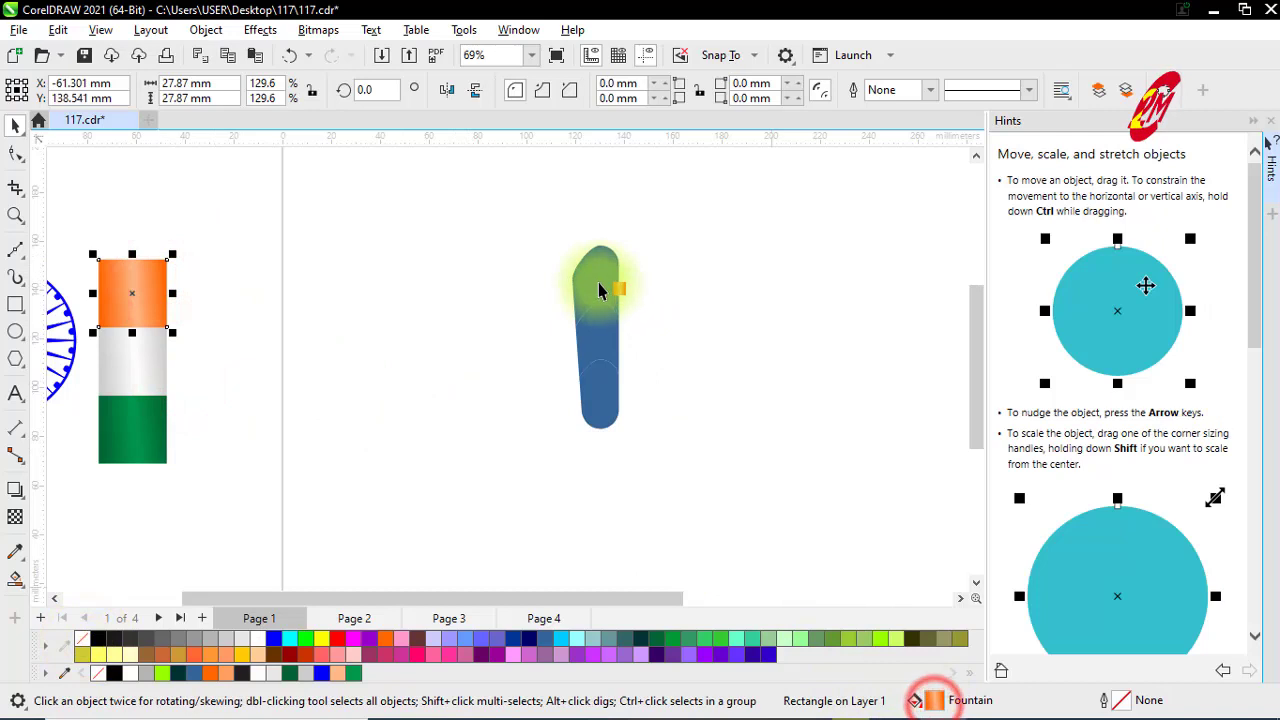
pyautogui.click(457, 290)
pyautogui.click(145, 368)
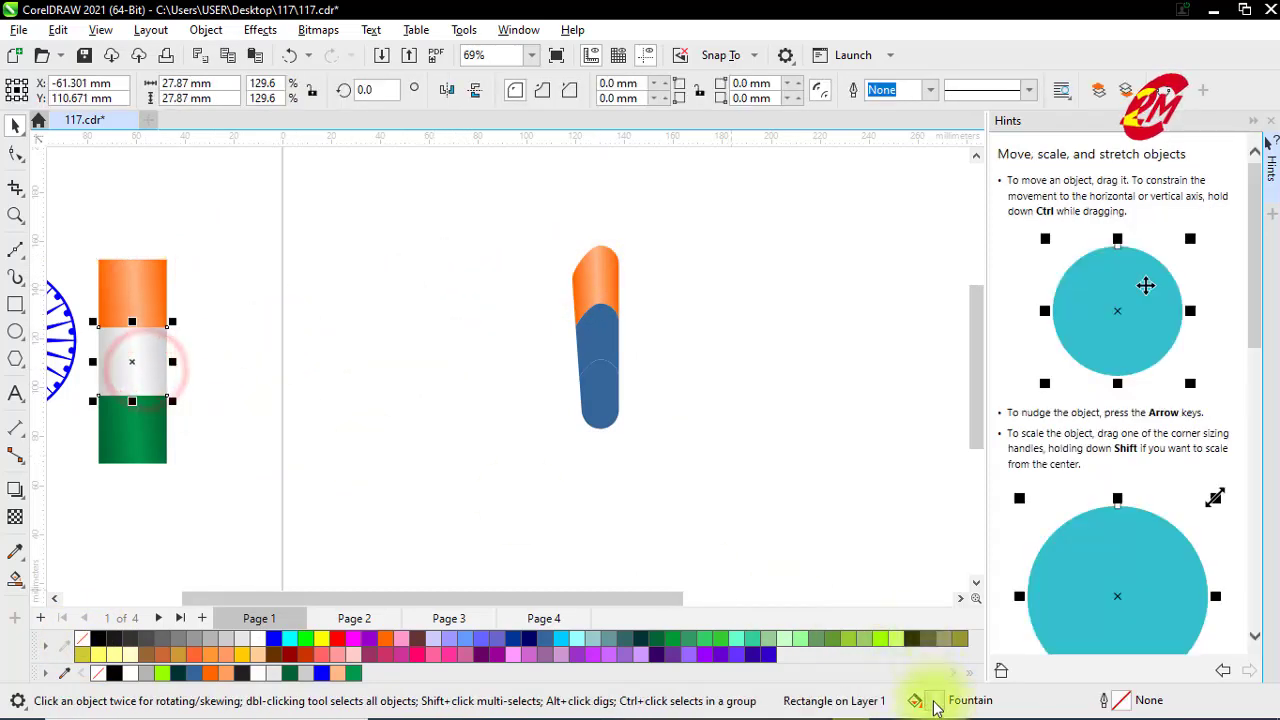
pyautogui.moveTo(935, 707); pyautogui.dragTo(603, 345)
pyautogui.click(457, 362)
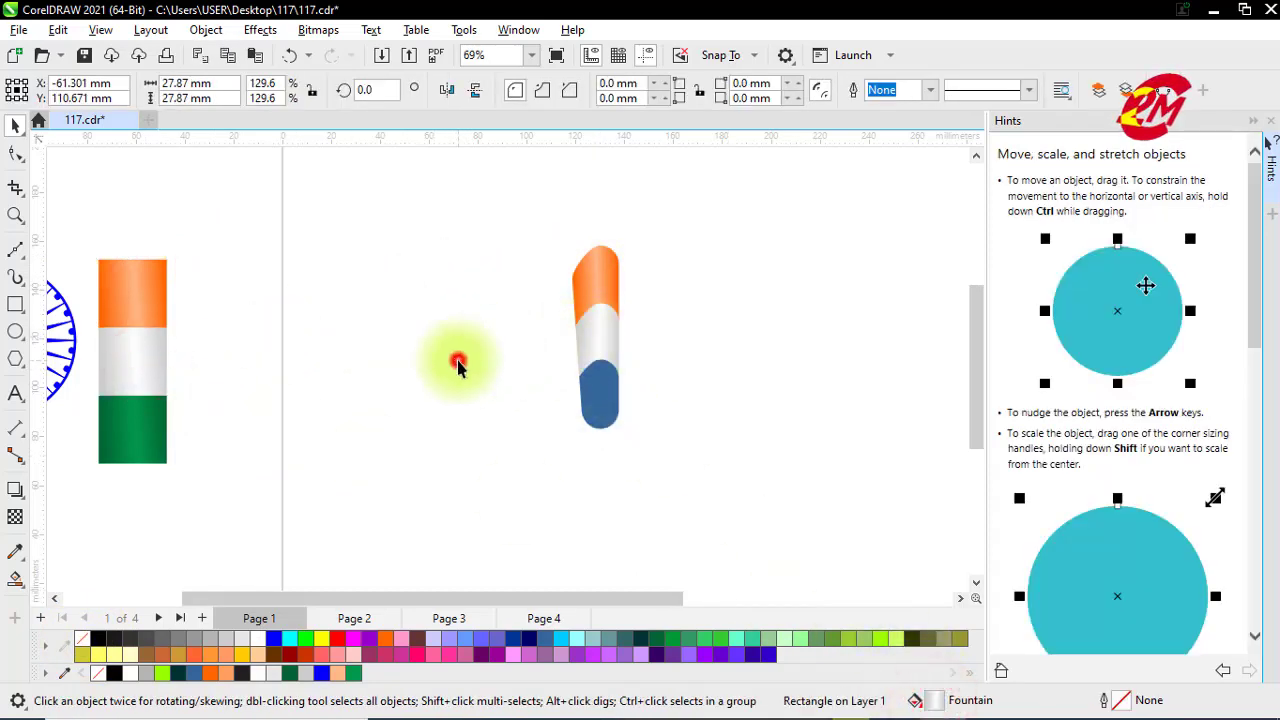
pyautogui.click(143, 428)
pyautogui.moveTo(935, 707); pyautogui.dragTo(600, 412)
pyautogui.click(500, 343)
# Move the tricolour shape up near the page's upper edge and scale it down to about 12.7 by 50.2 mm
pyautogui.scroll(-2, 500, 290)
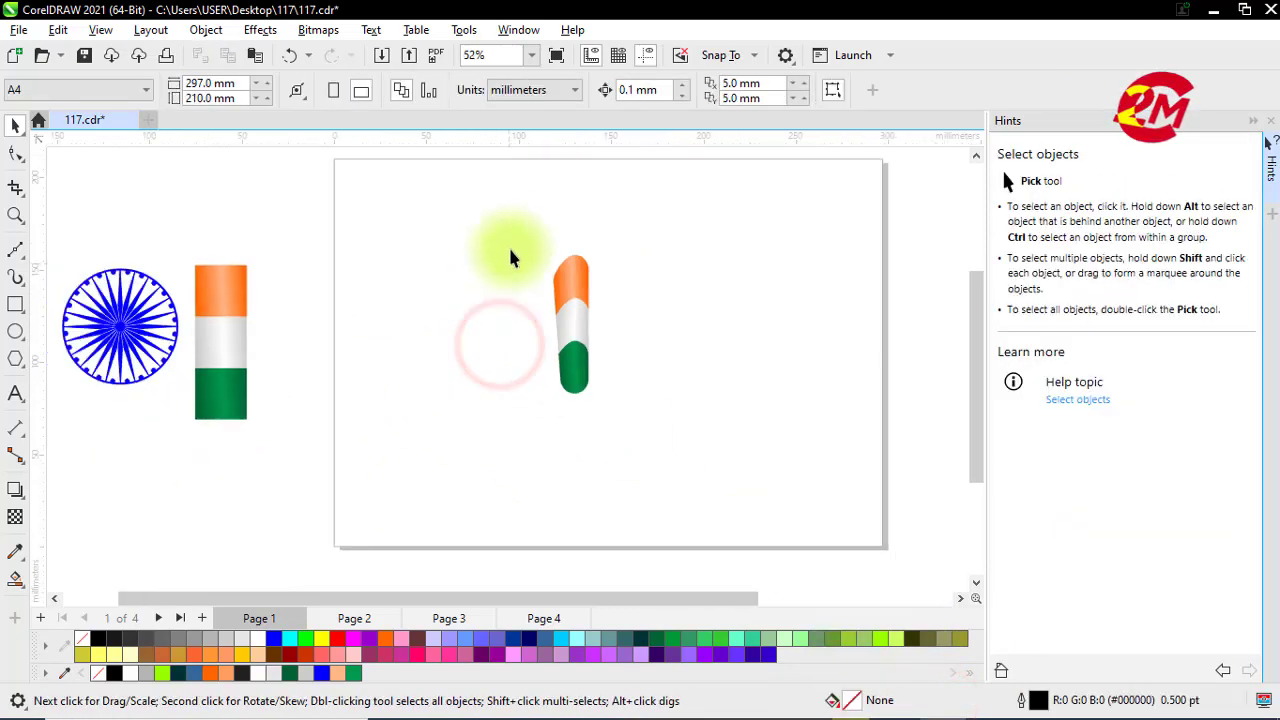
pyautogui.moveTo(510, 240); pyautogui.dragTo(620, 398)
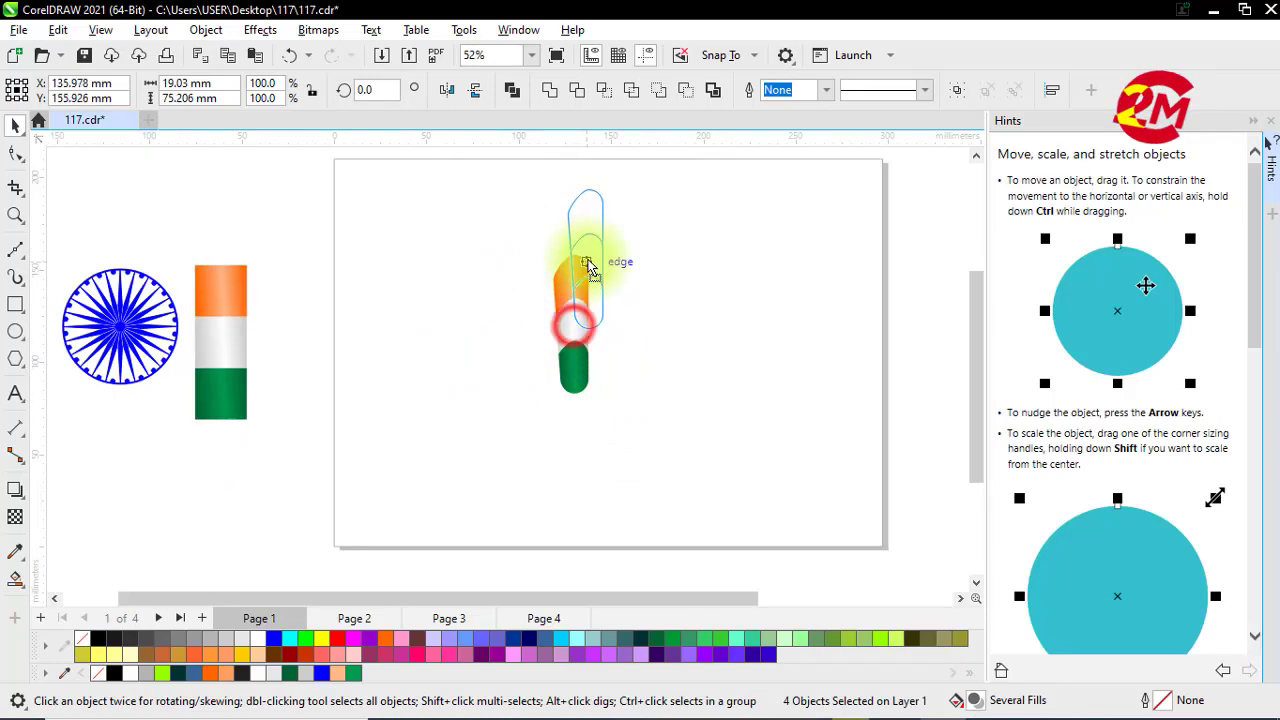
pyautogui.moveTo(600, 255); pyautogui.dragTo(602, 254)
pyautogui.scroll(1, 616, 180)
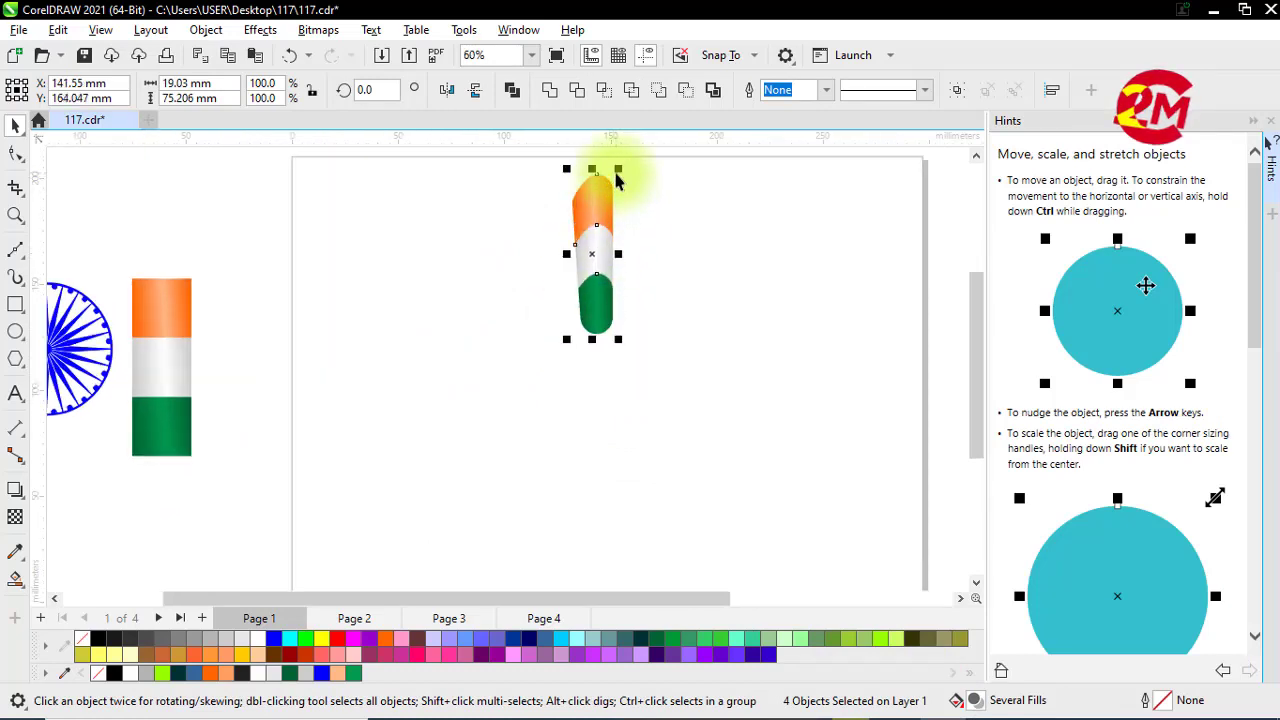
pyautogui.scroll(2, 619, 170)
pyautogui.moveTo(621, 176); pyautogui.dragTo(620, 214)
pyautogui.click(646, 257)
# Group the tricolour pieces and cast a perspective drop shadow from the right edge towards the lower left
pyautogui.scroll(4, 571, 229)
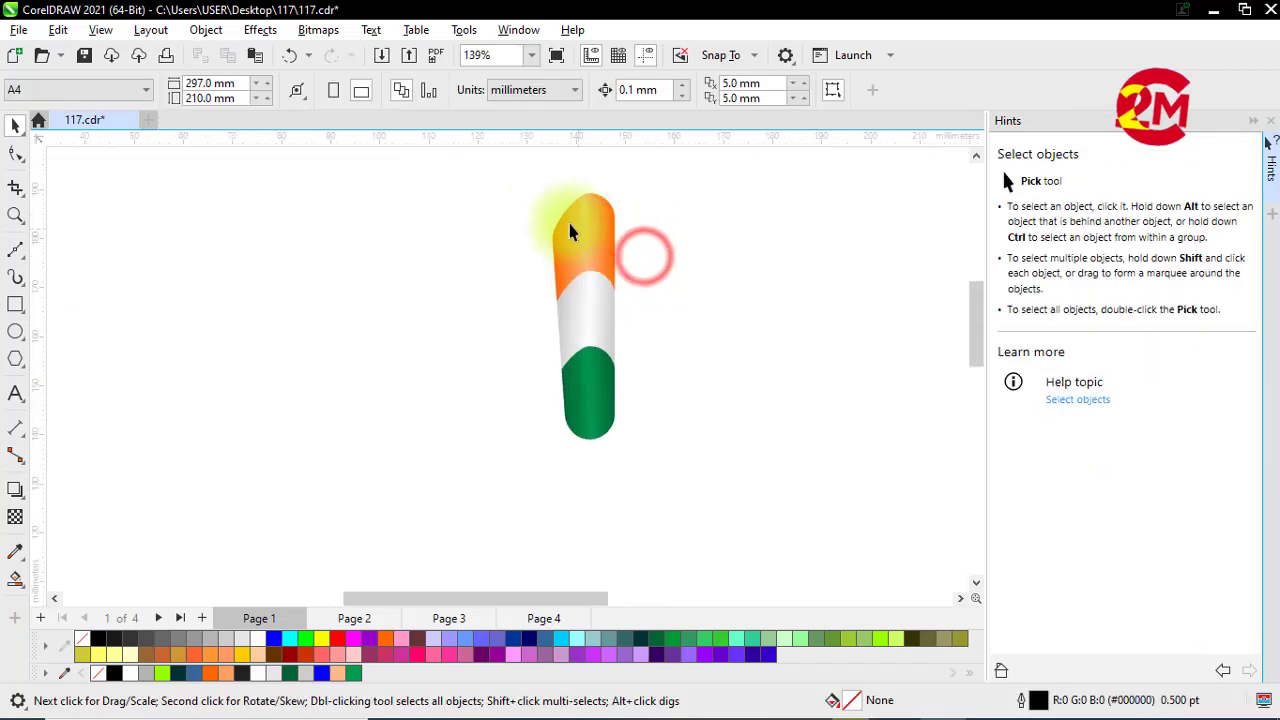
pyautogui.moveTo(537, 189); pyautogui.dragTo(674, 491)
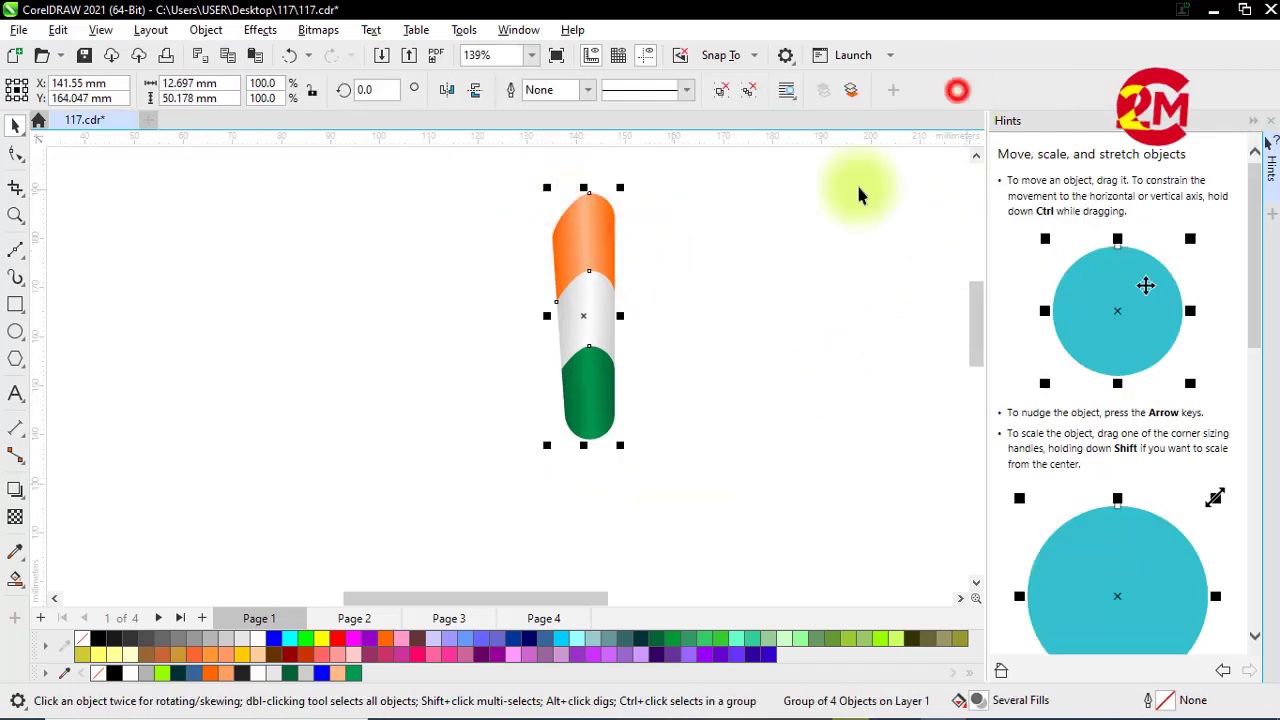
pyautogui.click(15, 490)
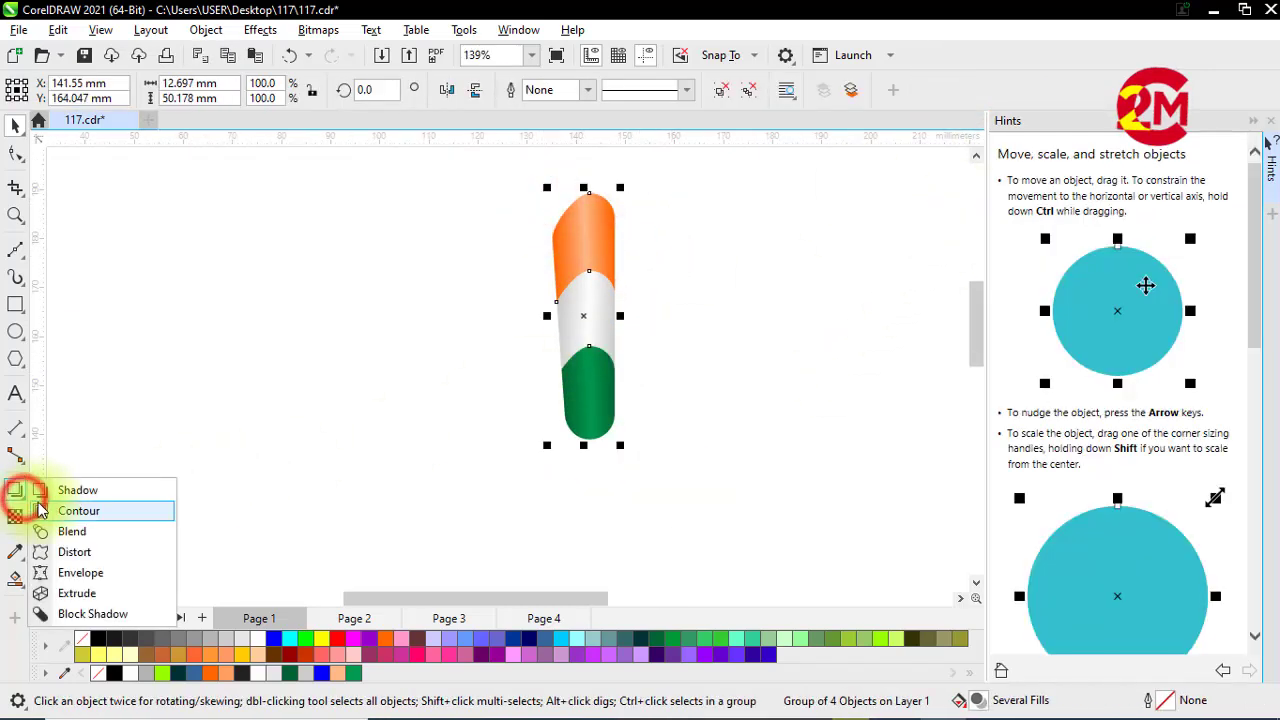
pyautogui.click(70, 490)
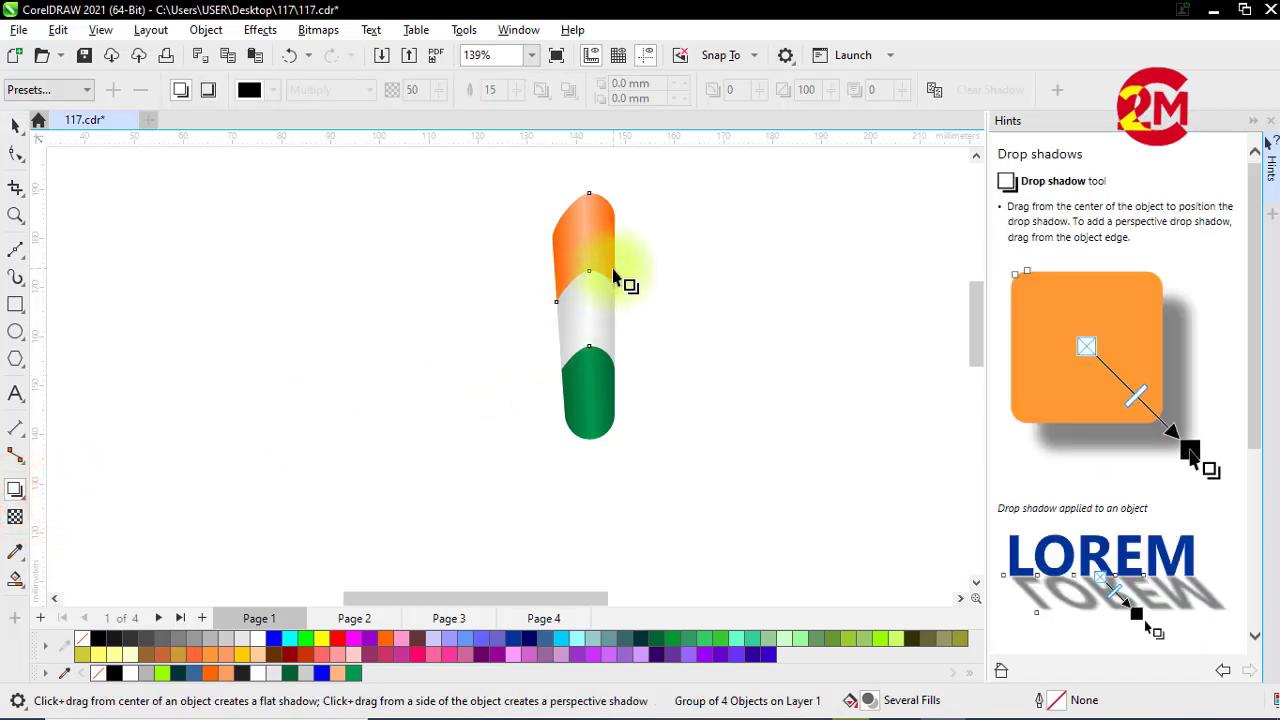
pyautogui.moveTo(614, 276); pyautogui.dragTo(549, 330)
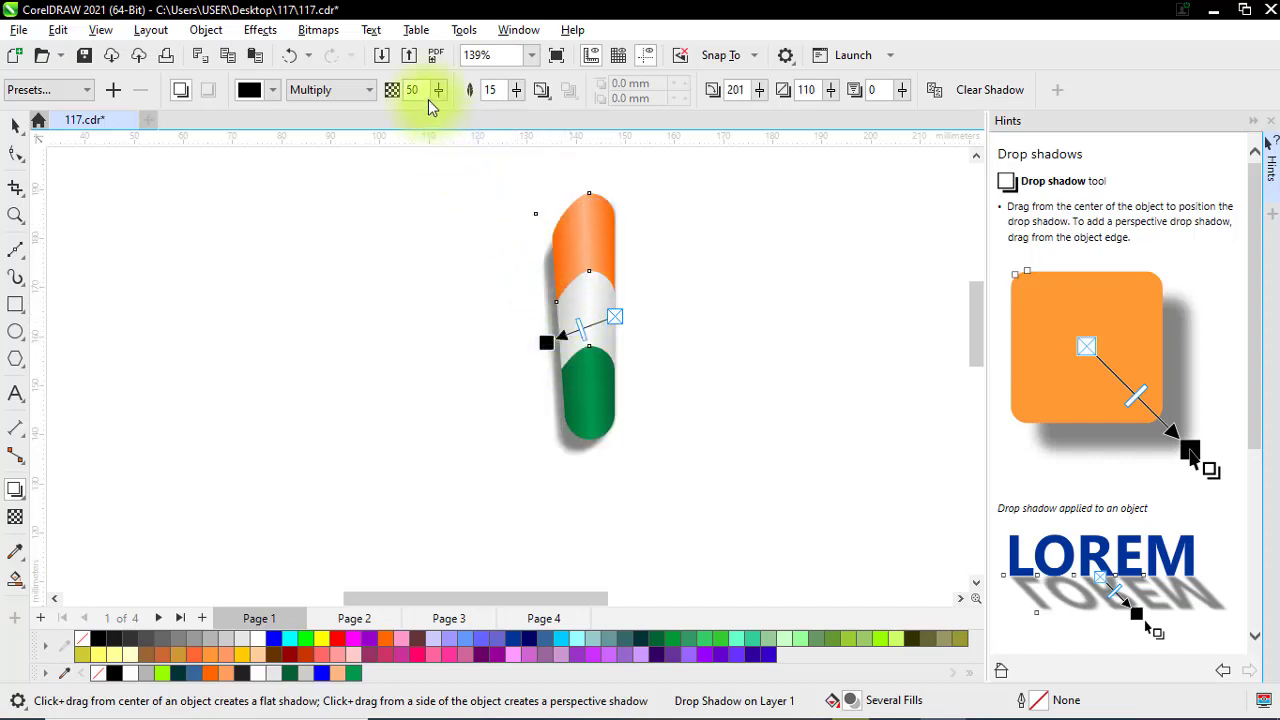
# Set the drop shadow's opacity to 35 and its feathering to 9
pyautogui.write('35')
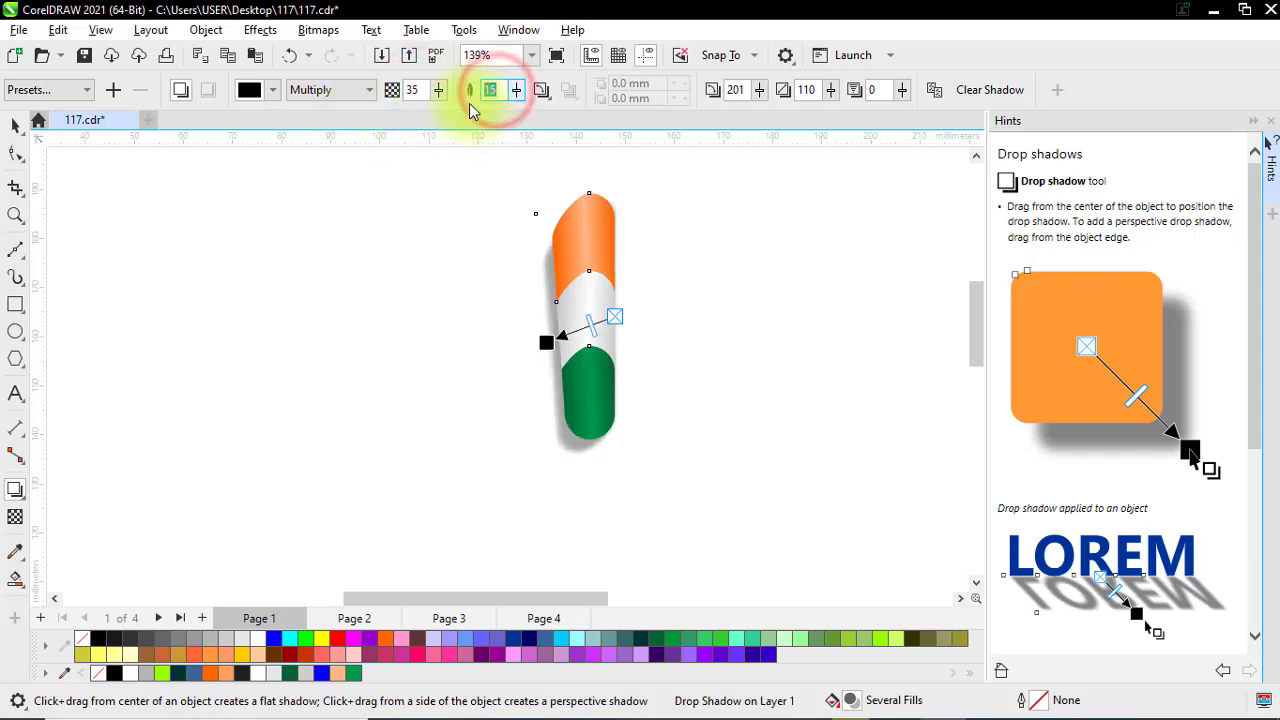
pyautogui.write('9')
pyautogui.click(15, 122)
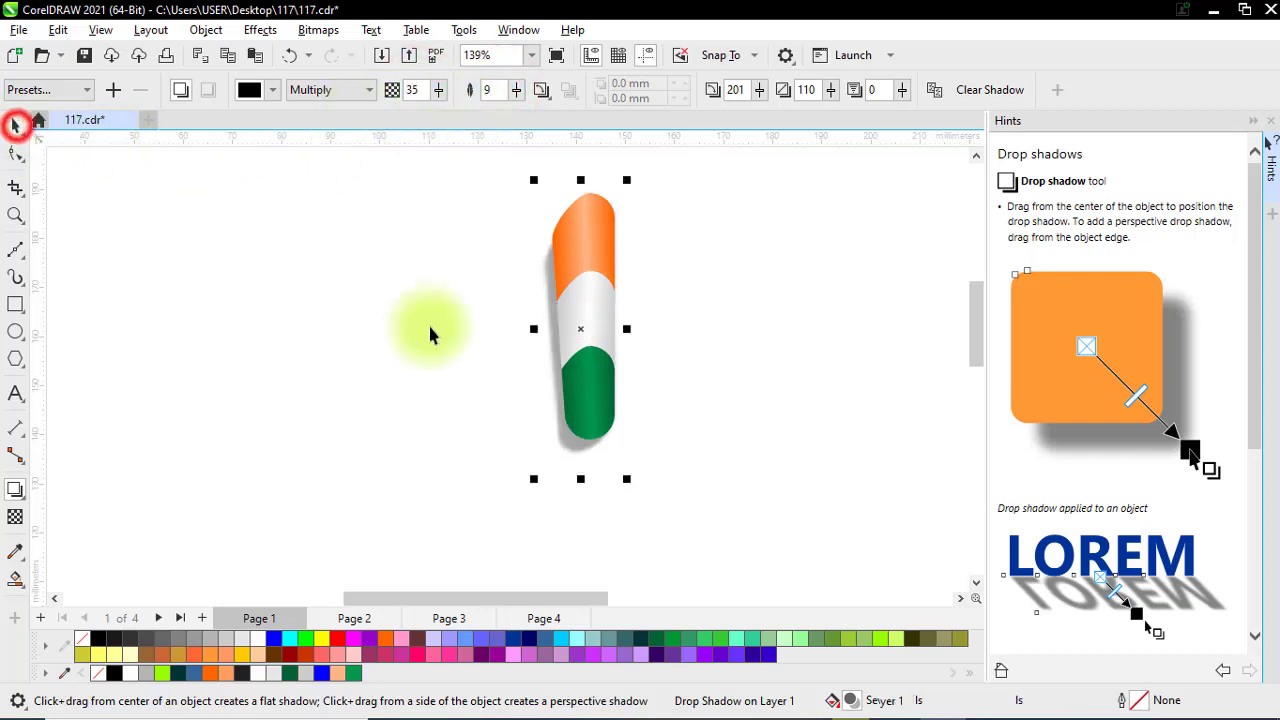
pyautogui.click(433, 331)
pyautogui.scroll(-2, 575, 285)
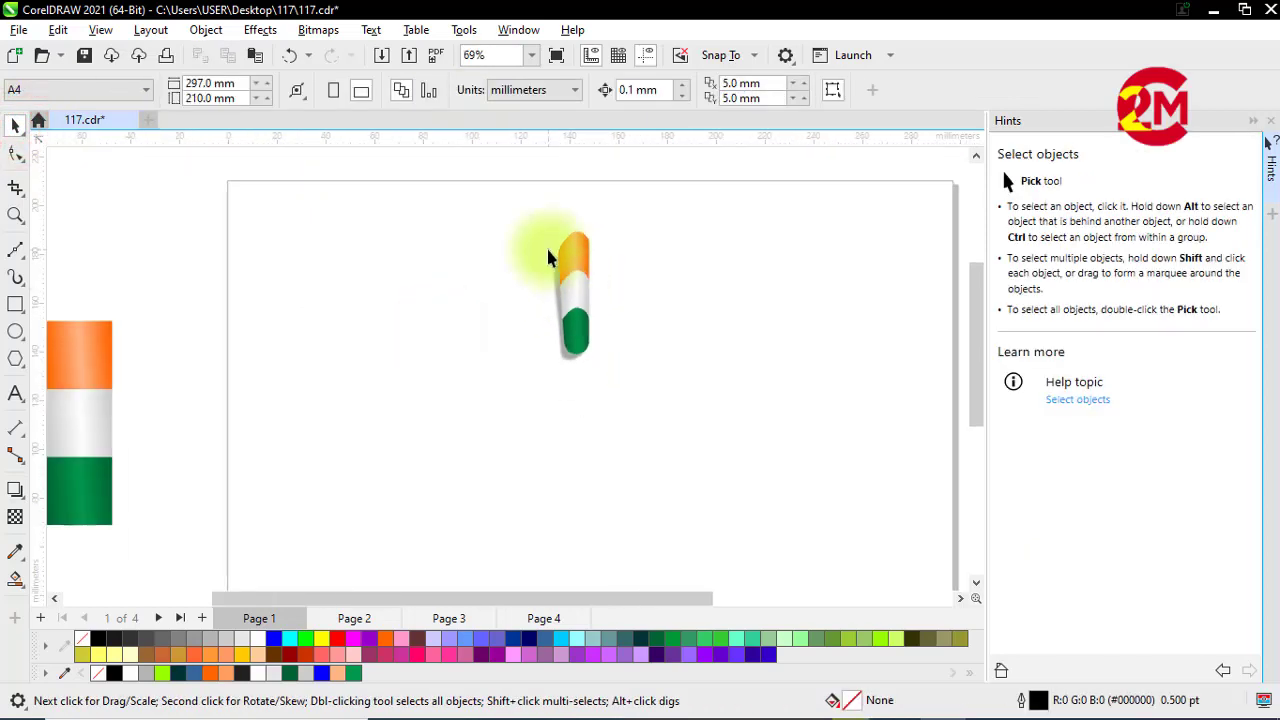
# Draw a circle about 61 mm in diameter just below the tricolour strip
pyautogui.scroll(-1, 546, 245)
pyautogui.moveTo(528, 215); pyautogui.dragTo(609, 350)
pyautogui.click(502, 350)
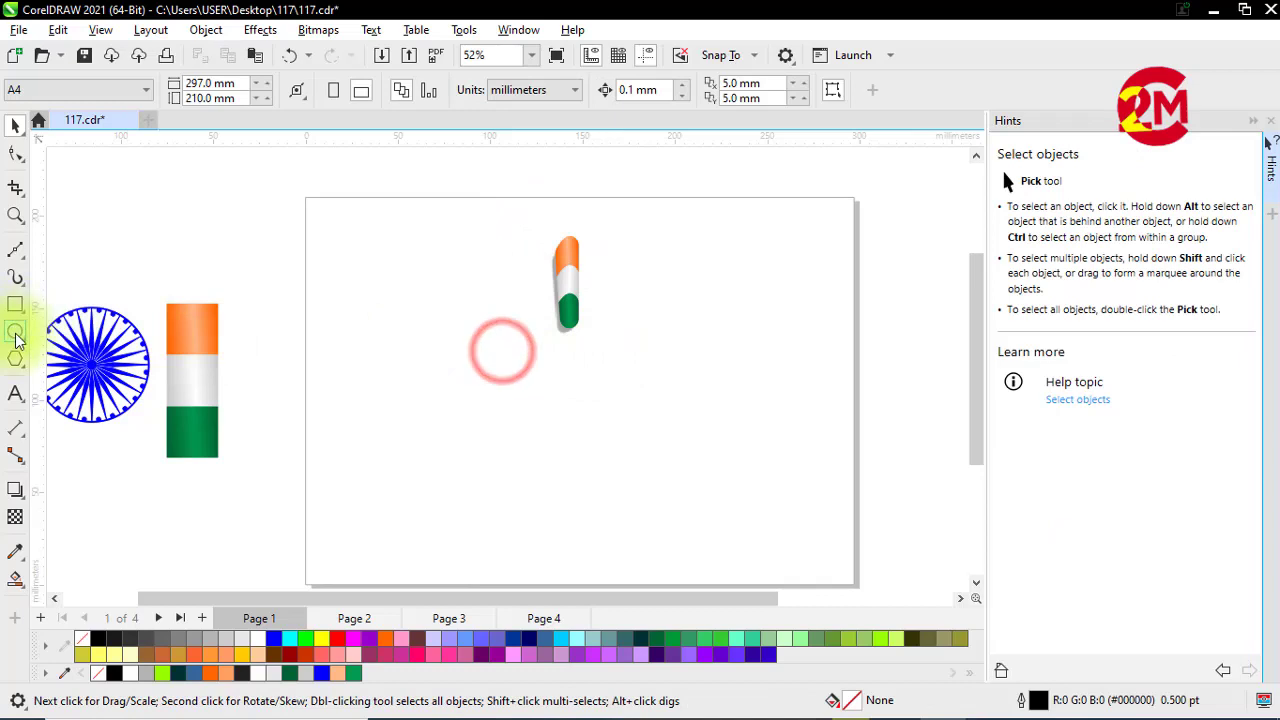
pyautogui.click(15, 333)
pyautogui.moveTo(563, 404); pyautogui.dragTo(621, 446)
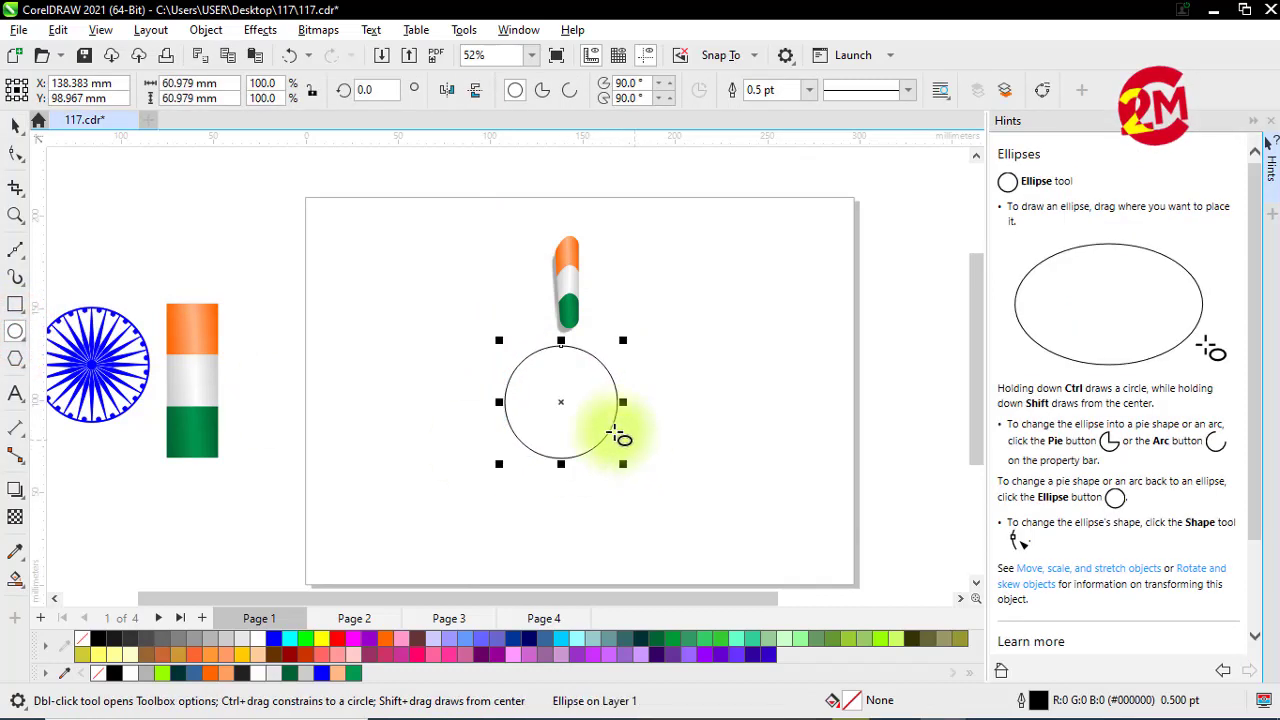
pyautogui.click(15, 130)
# Move the tricolour strip down to the circle's upper edge and enlarge the circle from its centre to about 63.8 mm
pyautogui.scroll(1, 560, 340)
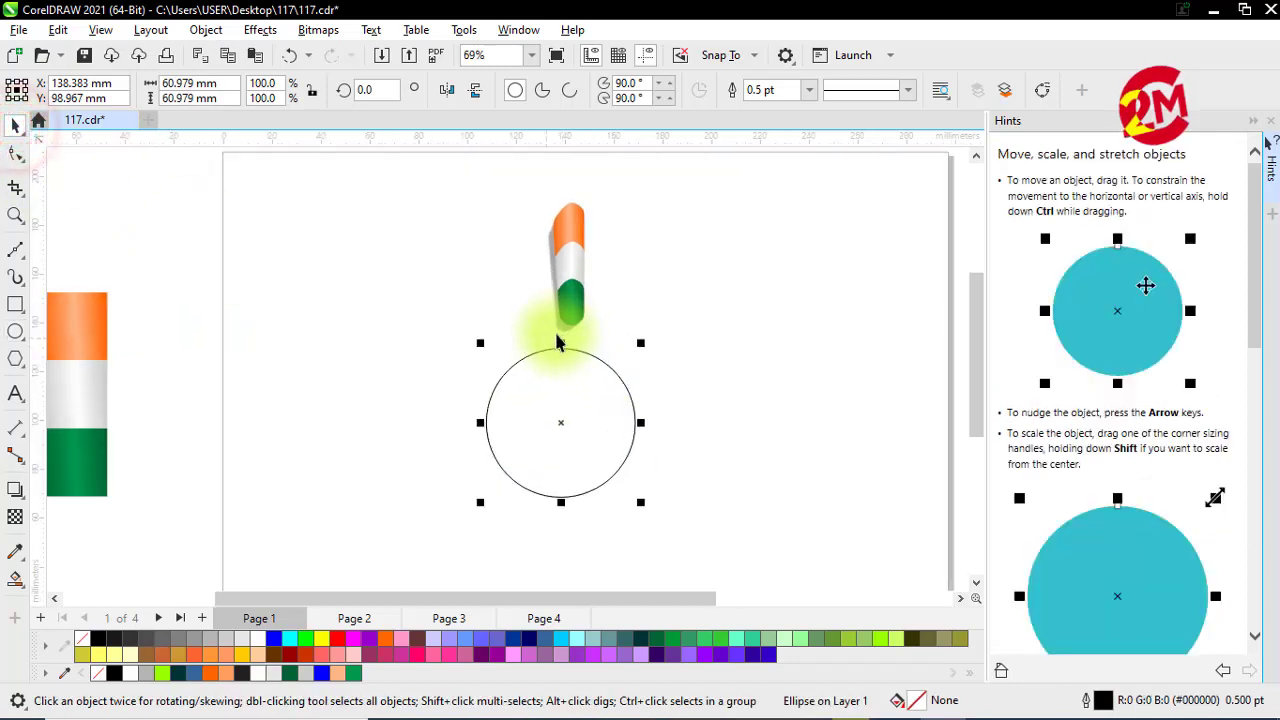
pyautogui.click(580, 316)
pyautogui.scroll(1, 515, 298)
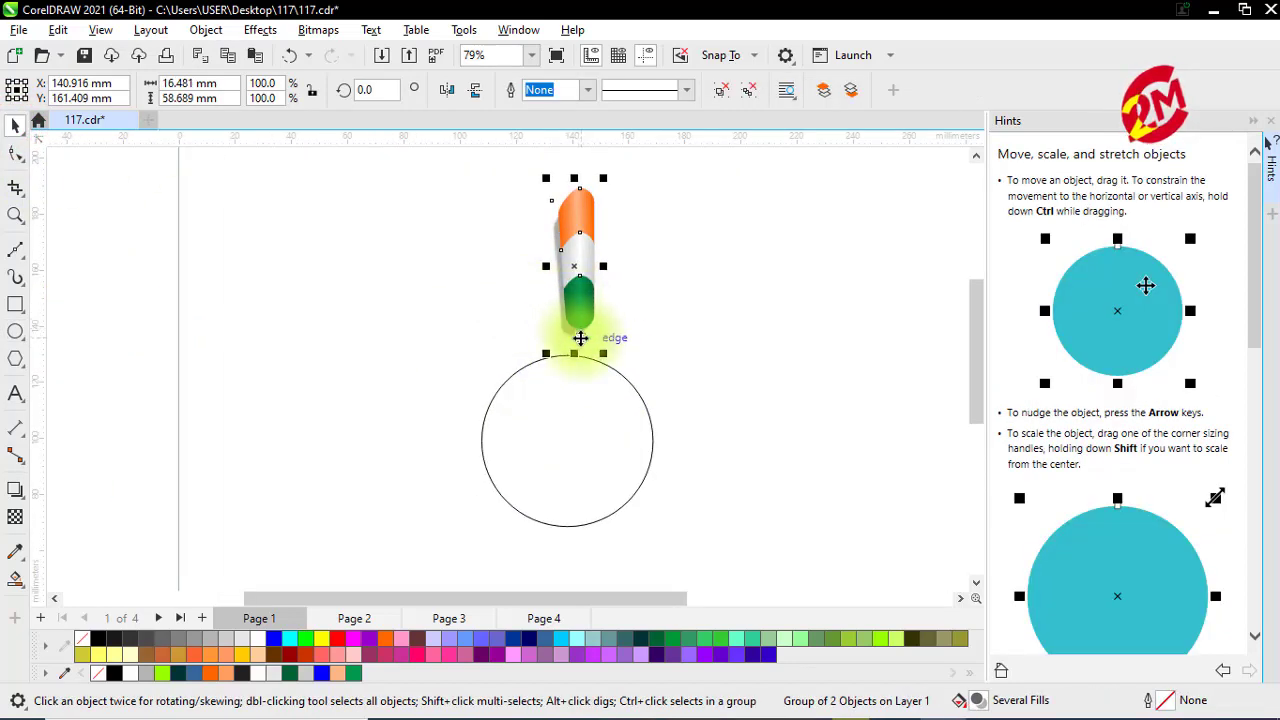
pyautogui.moveTo(582, 331); pyautogui.dragTo(561, 348)
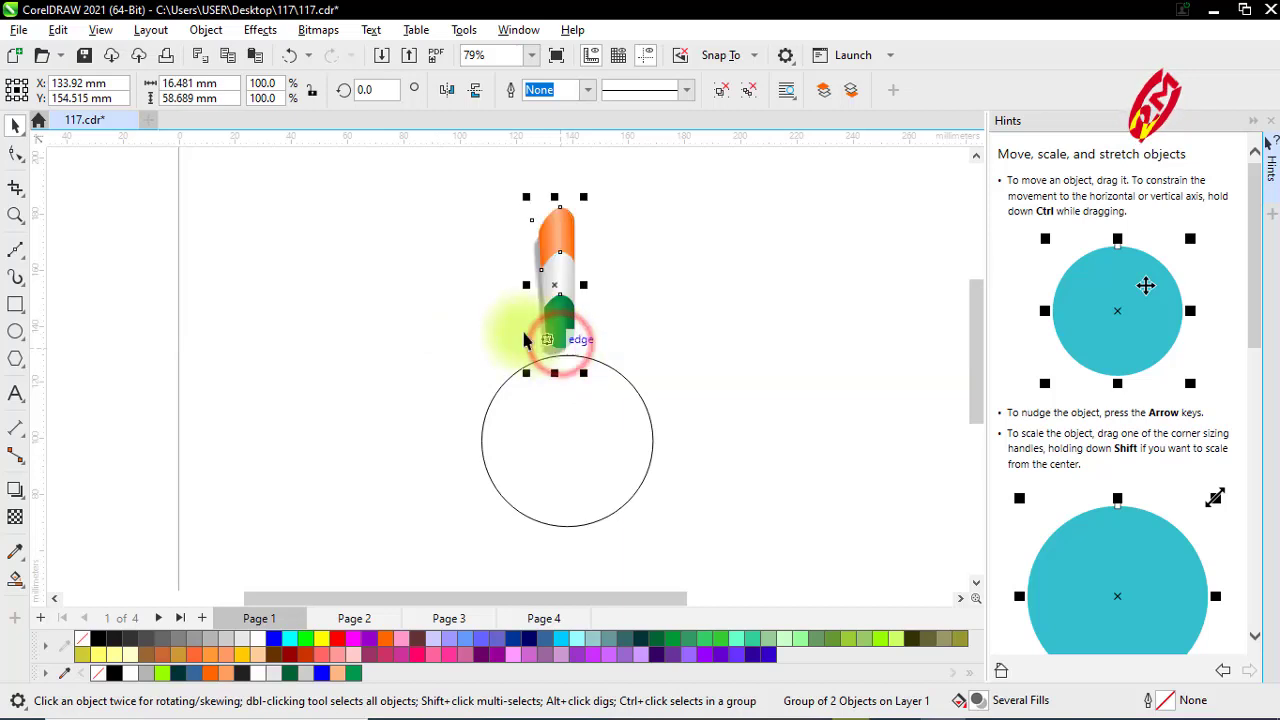
pyautogui.click(451, 320)
pyautogui.click(521, 380)
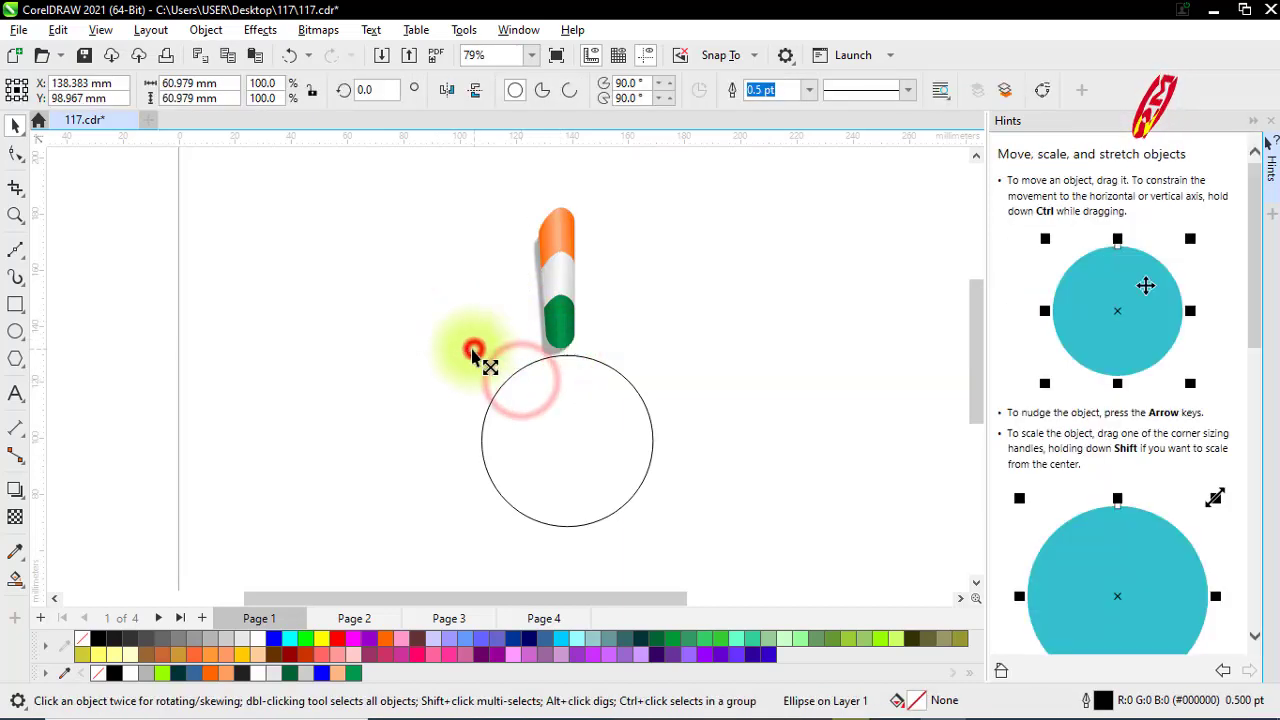
pyautogui.moveTo(473, 352); pyautogui.dragTo(474, 347)
pyautogui.scroll(-2, 558, 354)
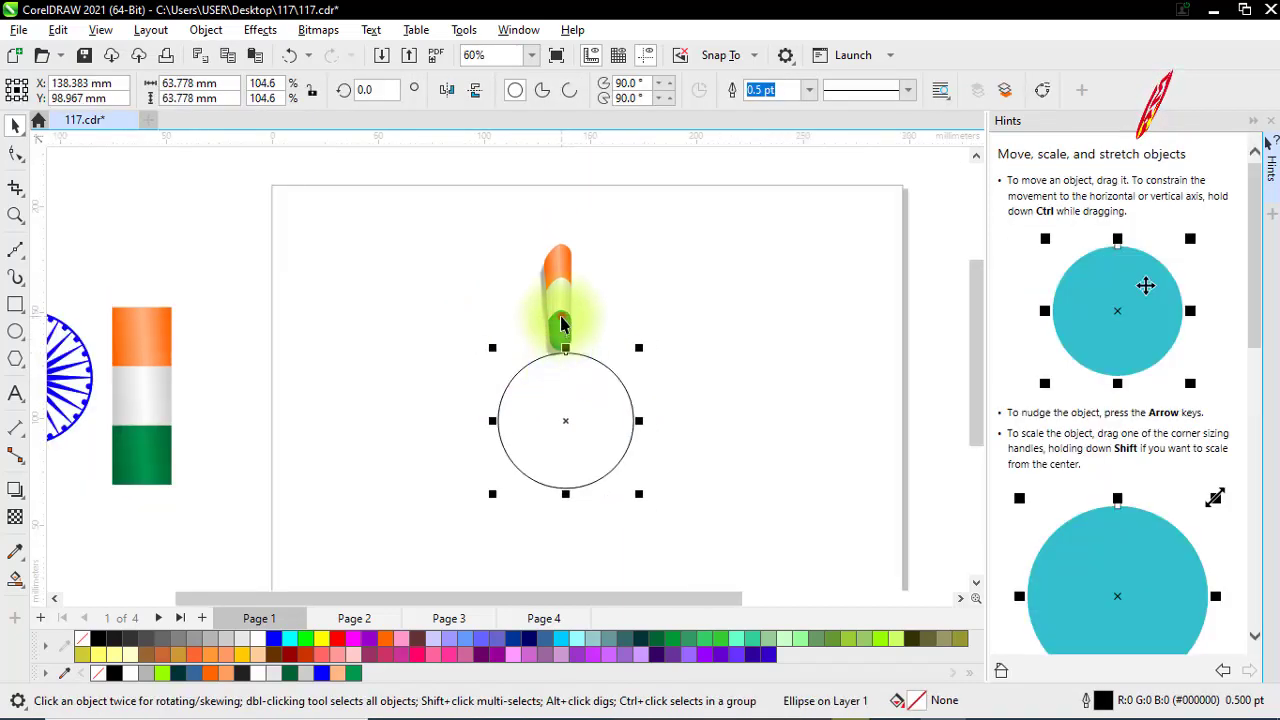
# Move the strip's rotation centre to the circle's centre and make a copy rotated about 10° clockwise
pyautogui.click(561, 323)
pyautogui.click(557, 300)
pyautogui.moveTo(555, 300); pyautogui.dragTo(565, 420)
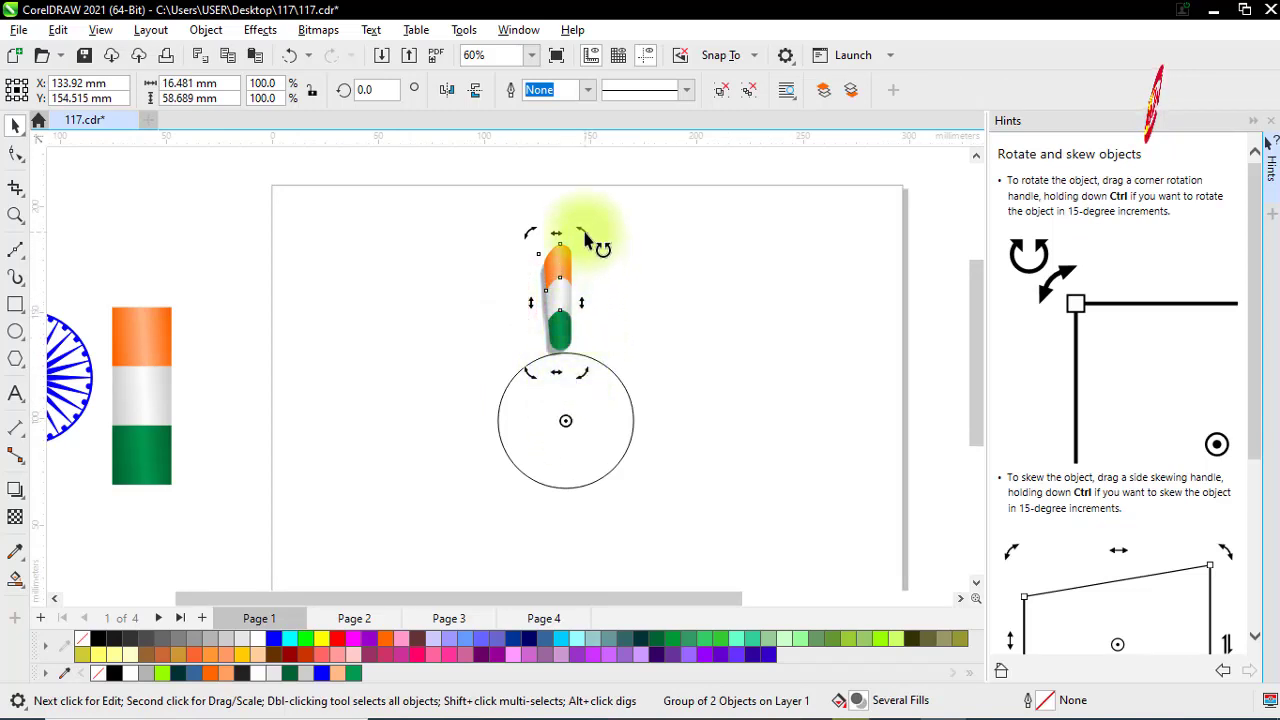
pyautogui.scroll(2, 582, 334)
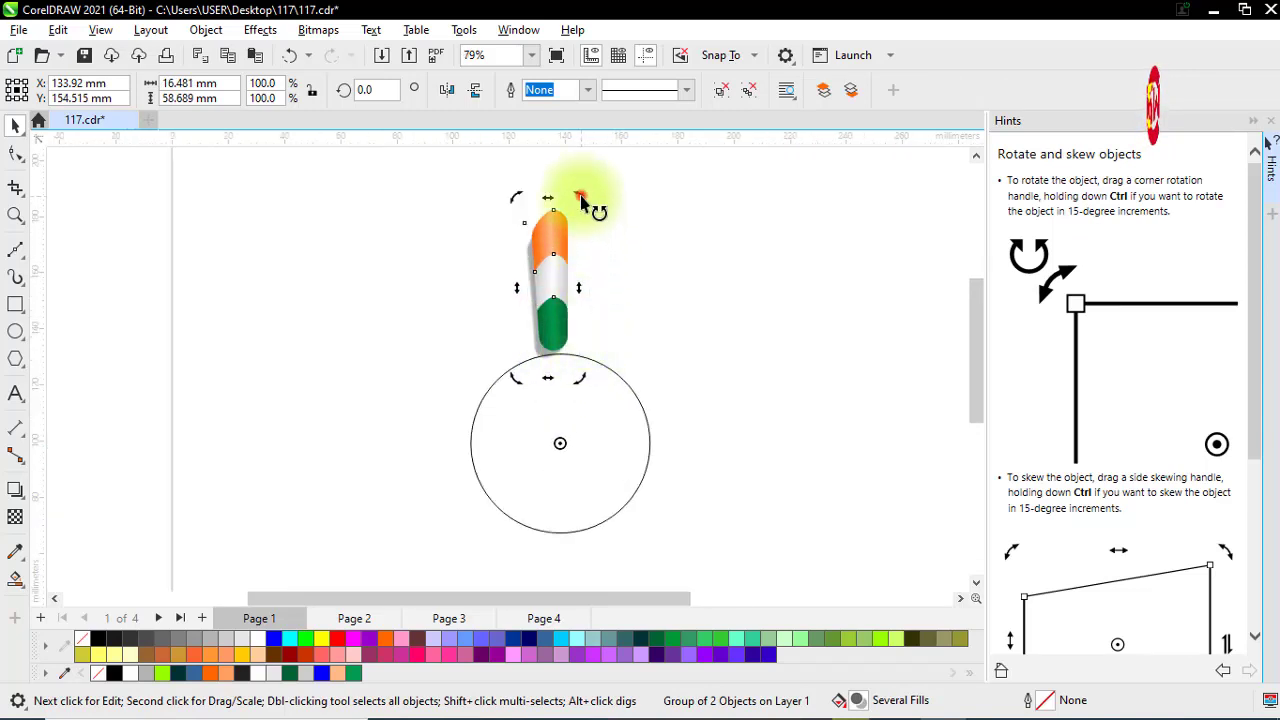
pyautogui.moveTo(580, 200); pyautogui.dragTo(607, 215)
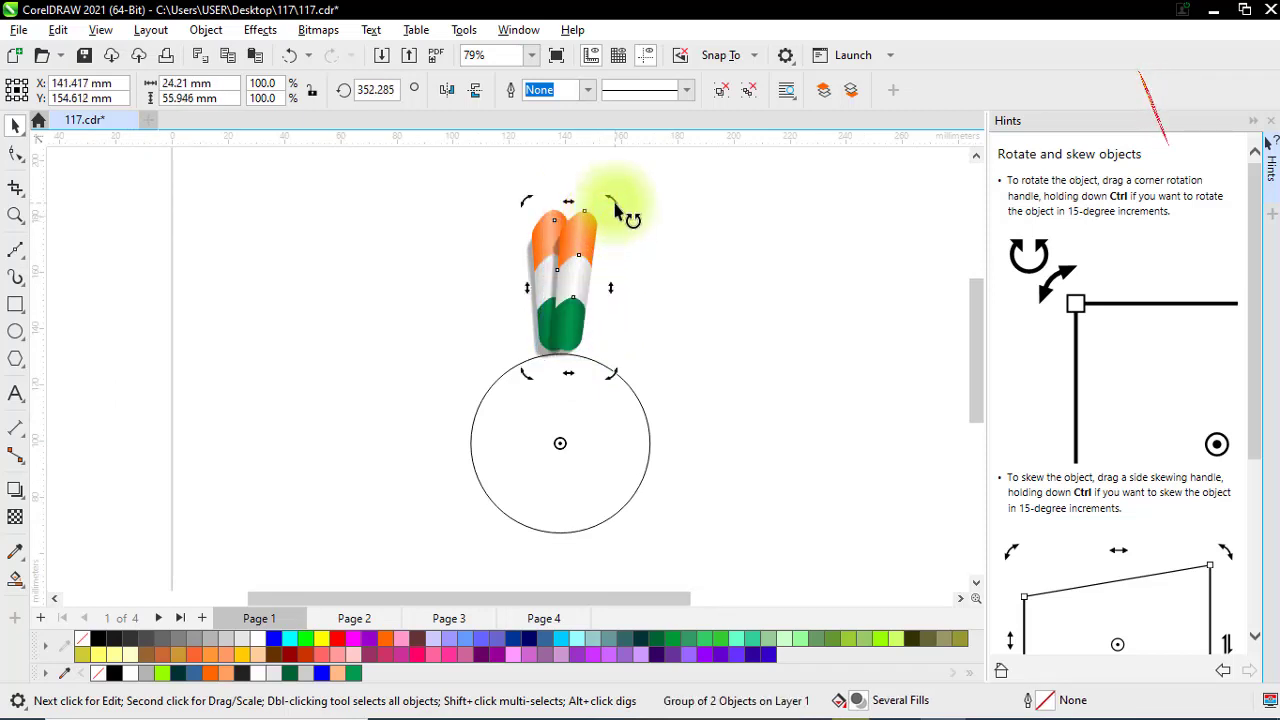
pyautogui.hotkey('ctrl', 'z')
pyautogui.moveTo(586, 203); pyautogui.dragTo(624, 229)
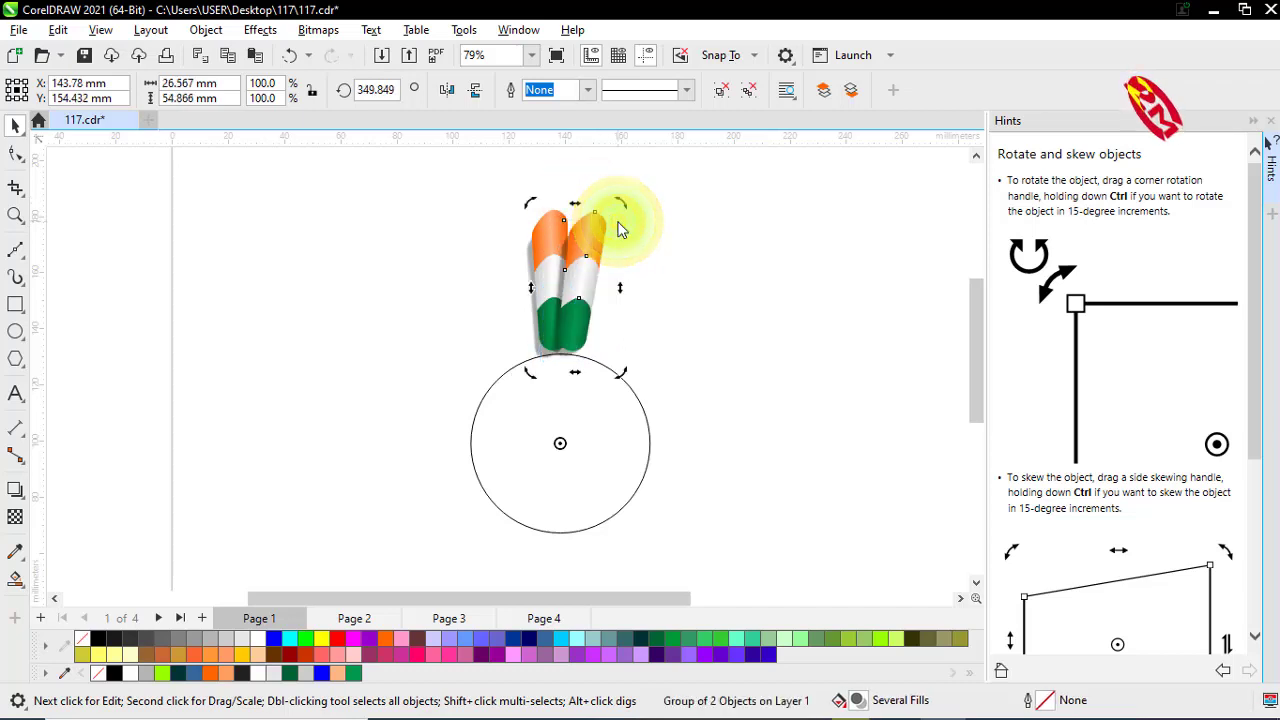
# Repeat the rotated copy until the tricolour strips form a complete ring around the circle
pyautogui.hotkey('ctrl', 'r')
pyautogui.hotkey('ctrl', 'r')
pyautogui.hotkey('ctrl', 'r')
pyautogui.hotkey('ctrl', 'r')
pyautogui.hotkey('ctrl', 'r')
pyautogui.hotkey('ctrl', 'r')
pyautogui.hotkey('ctrl', 'r')
pyautogui.hotkey('ctrl', 'r')
pyautogui.hotkey('ctrl', 'r')
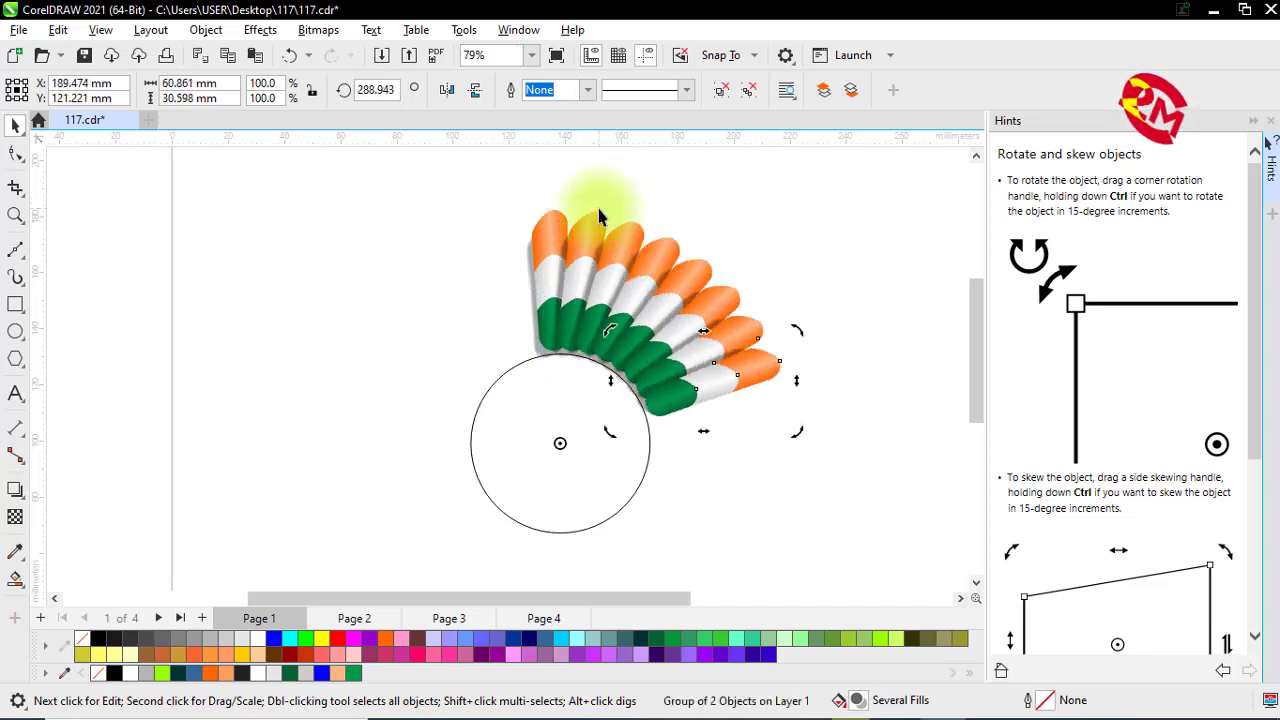
pyautogui.hotkey('ctrl', 'r')
pyautogui.hotkey('ctrl', 'r')
pyautogui.hotkey('ctrl', 'r')
pyautogui.hotkey('ctrl', 'r')
pyautogui.hotkey('ctrl', 'r')
pyautogui.scroll(-1, 600, 216)
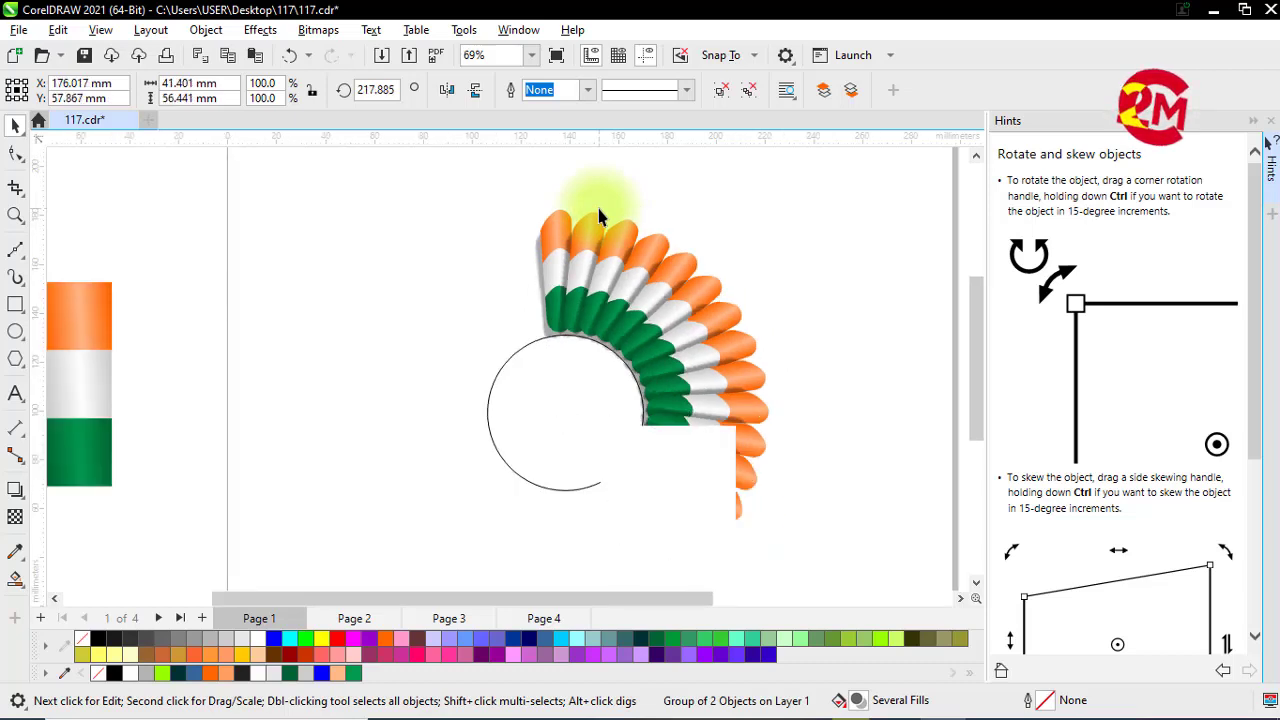
pyautogui.hotkey('ctrl', 'r')
pyautogui.hotkey('ctrl', 'r')
pyautogui.hotkey('ctrl', 'r')
pyautogui.hotkey('ctrl', 'r')
pyautogui.hotkey('ctrl', 'r')
pyautogui.hotkey('ctrl', 'r')
pyautogui.hotkey('ctrl', 'r')
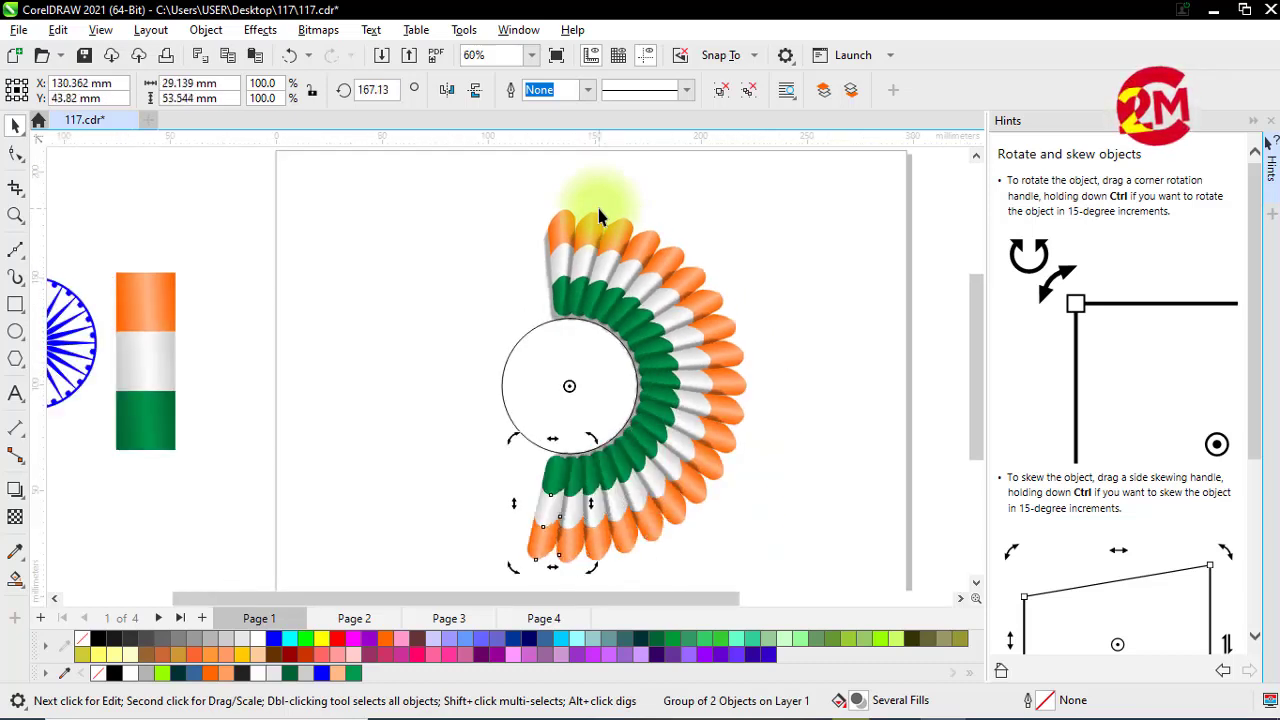
pyautogui.hotkey('ctrl', 'r')
pyautogui.hotkey('ctrl', 'r')
pyautogui.hotkey('ctrl', 'r')
pyautogui.hotkey('ctrl', 'r')
pyautogui.hotkey('ctrl', 'r')
pyautogui.hotkey('ctrl', 'r')
pyautogui.hotkey('ctrl', 'r')
pyautogui.hotkey('ctrl', 'r')
pyautogui.hotkey('ctrl', 'r')
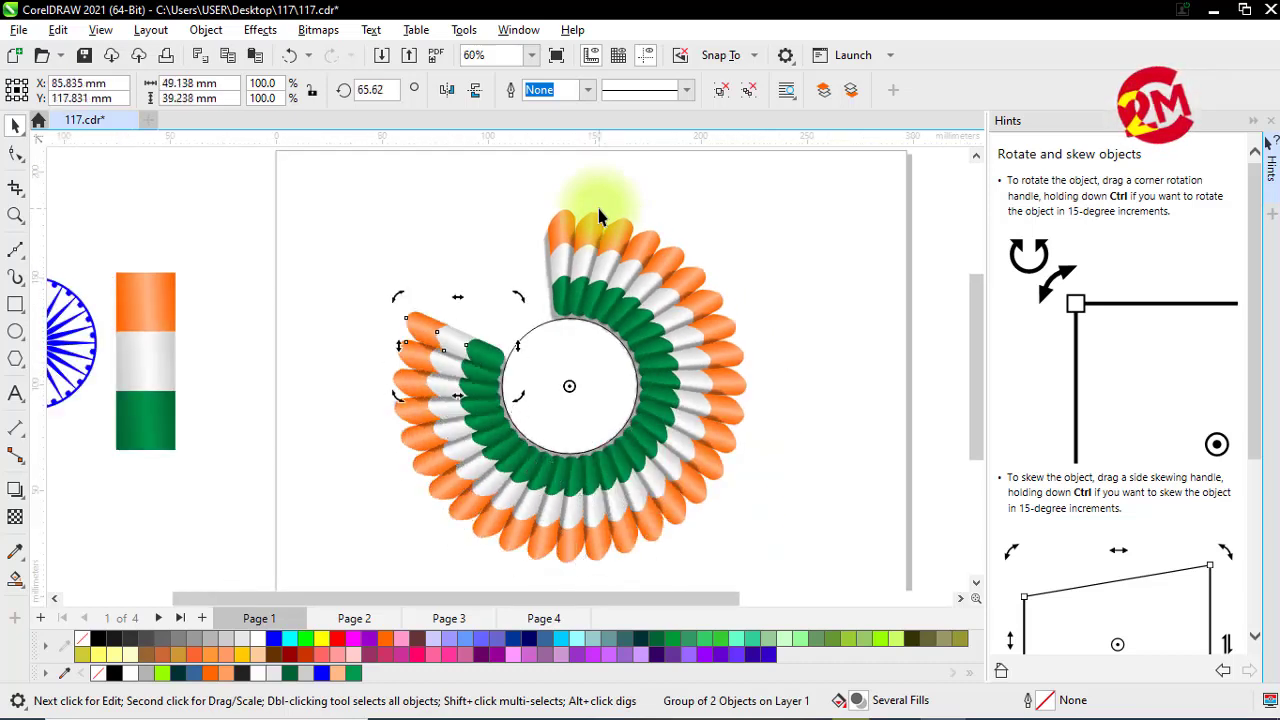
pyautogui.hotkey('ctrl', 'r')
pyautogui.hotkey('ctrl', 'r')
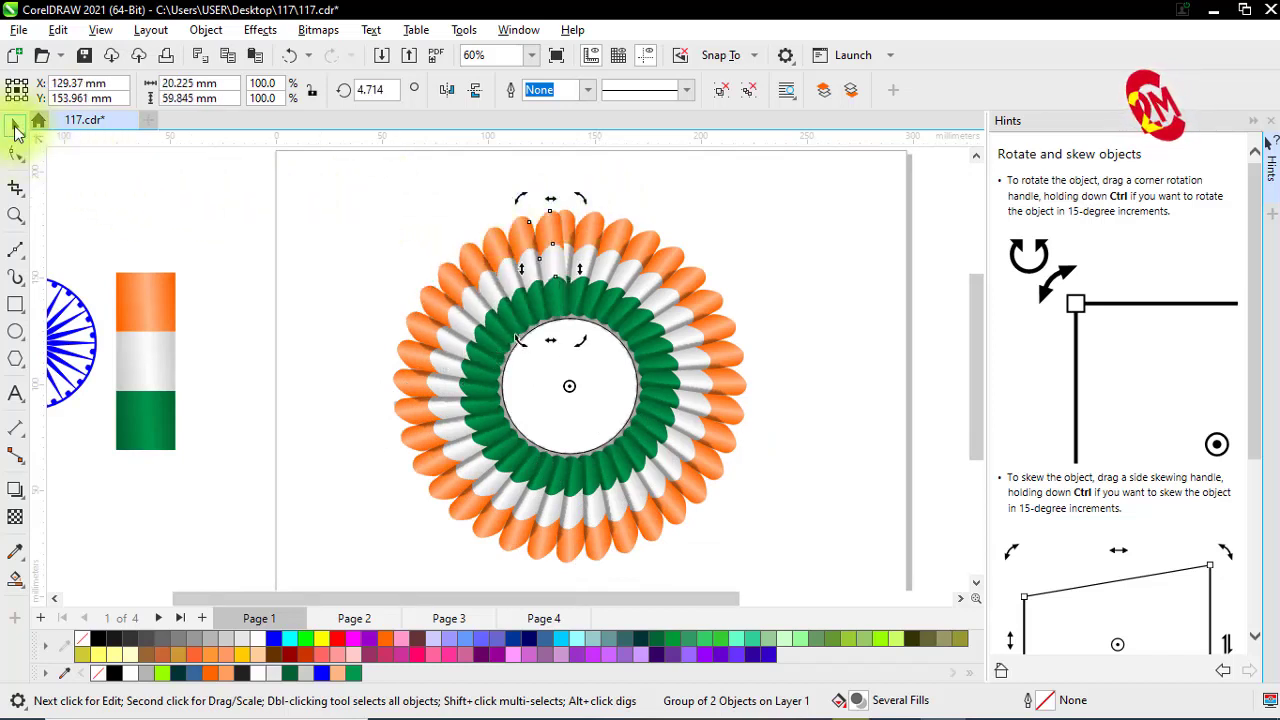
pyautogui.click(371, 214)
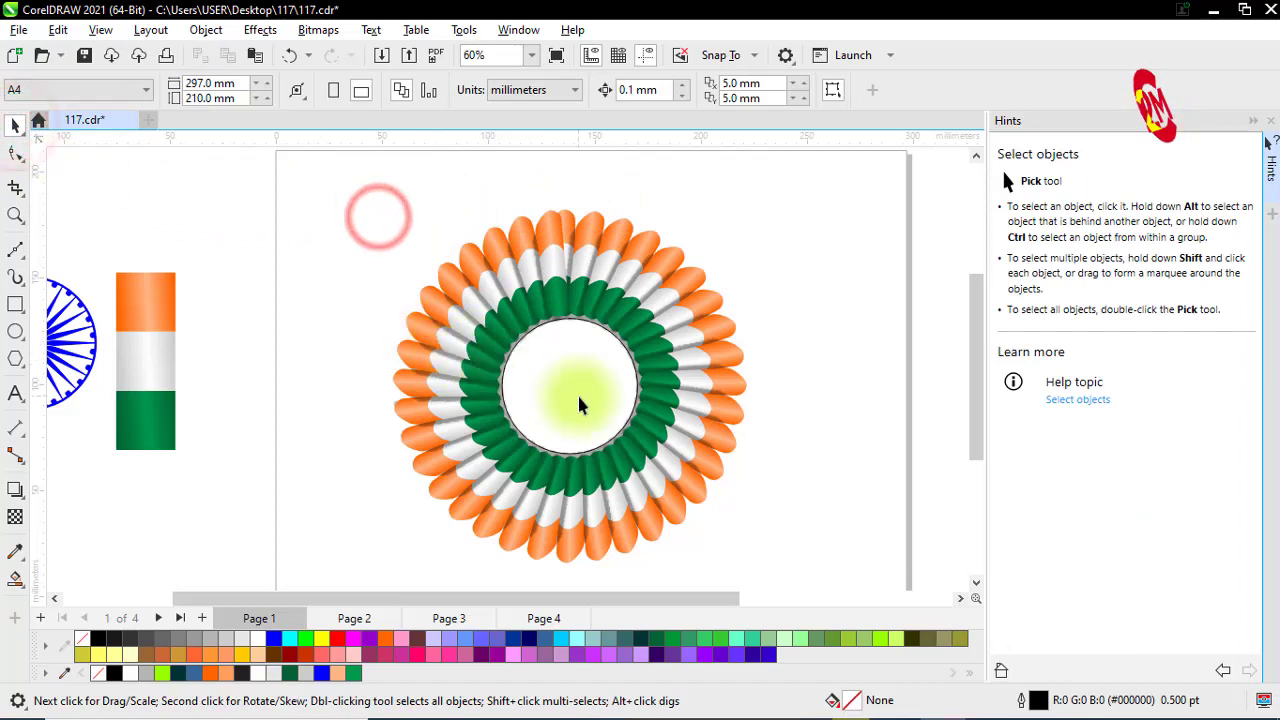
# Enlarge the centre circle from its centre to about 69 mm in diameter
pyautogui.scroll(-1, 575, 373)
pyautogui.click(574, 366)
pyautogui.scroll(3, 574, 362)
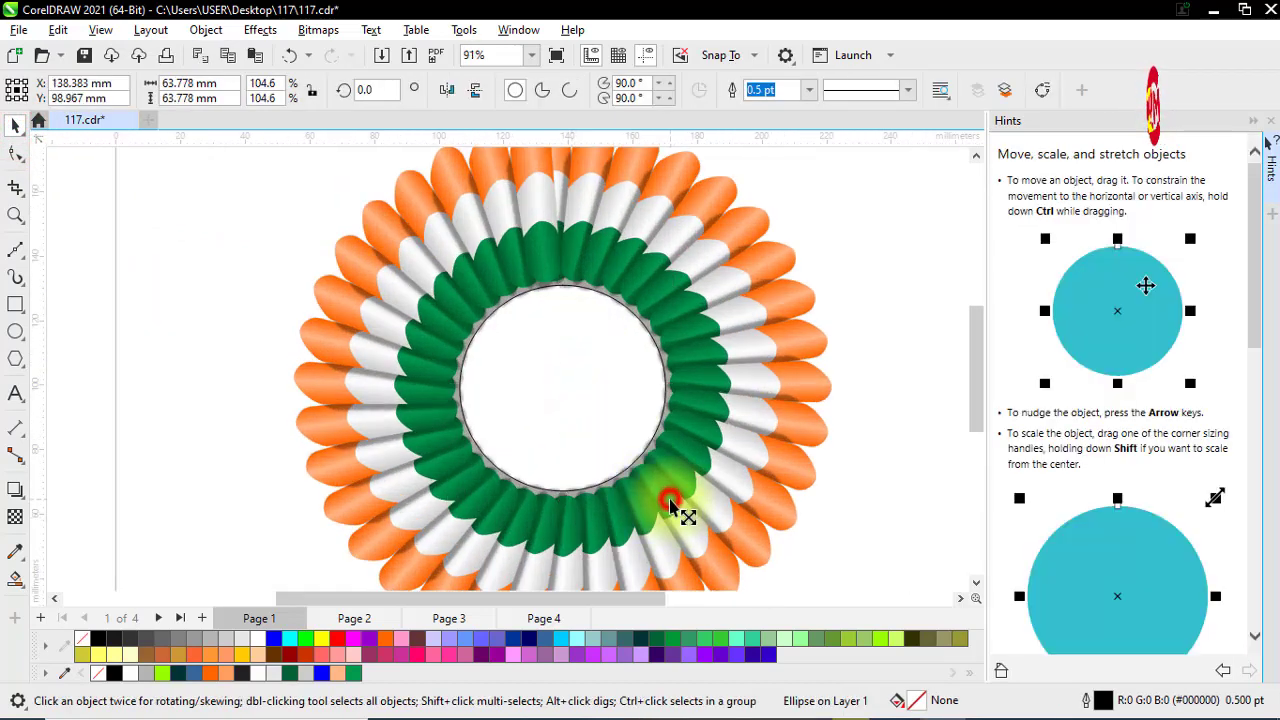
pyautogui.moveTo(670, 505); pyautogui.dragTo(685, 515)
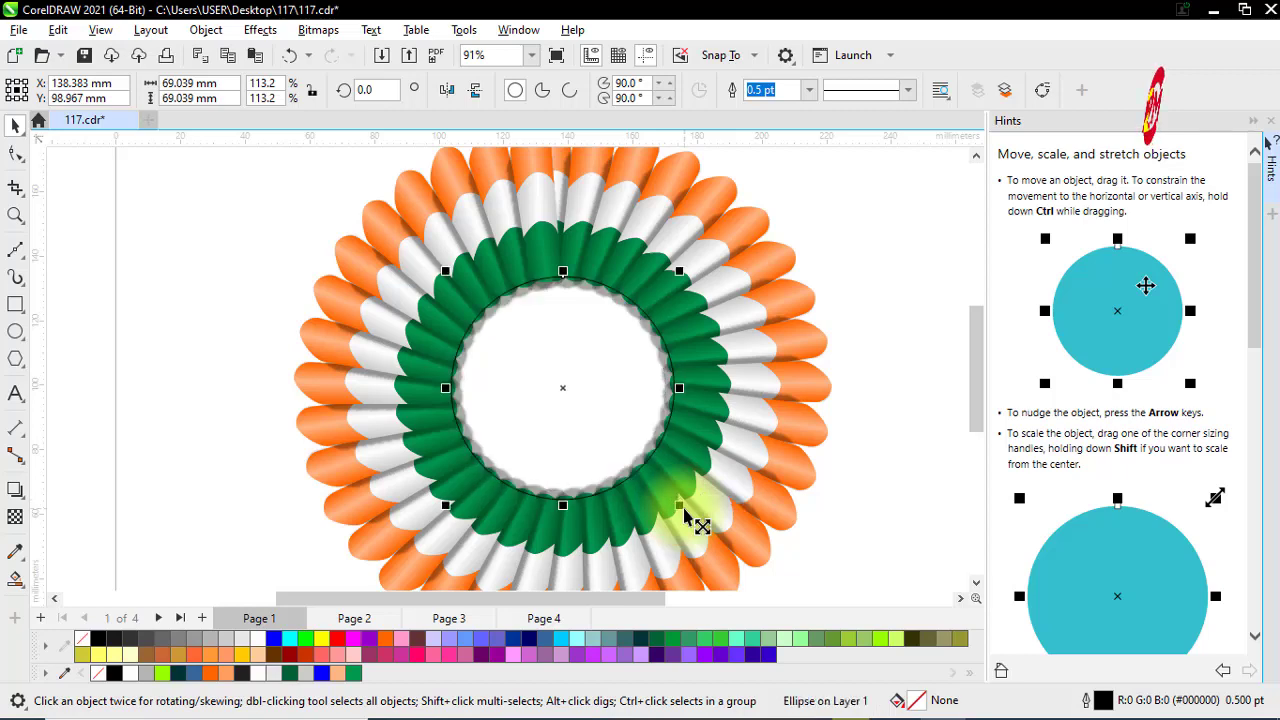
pyautogui.scroll(-2, 595, 348)
pyautogui.click(595, 348)
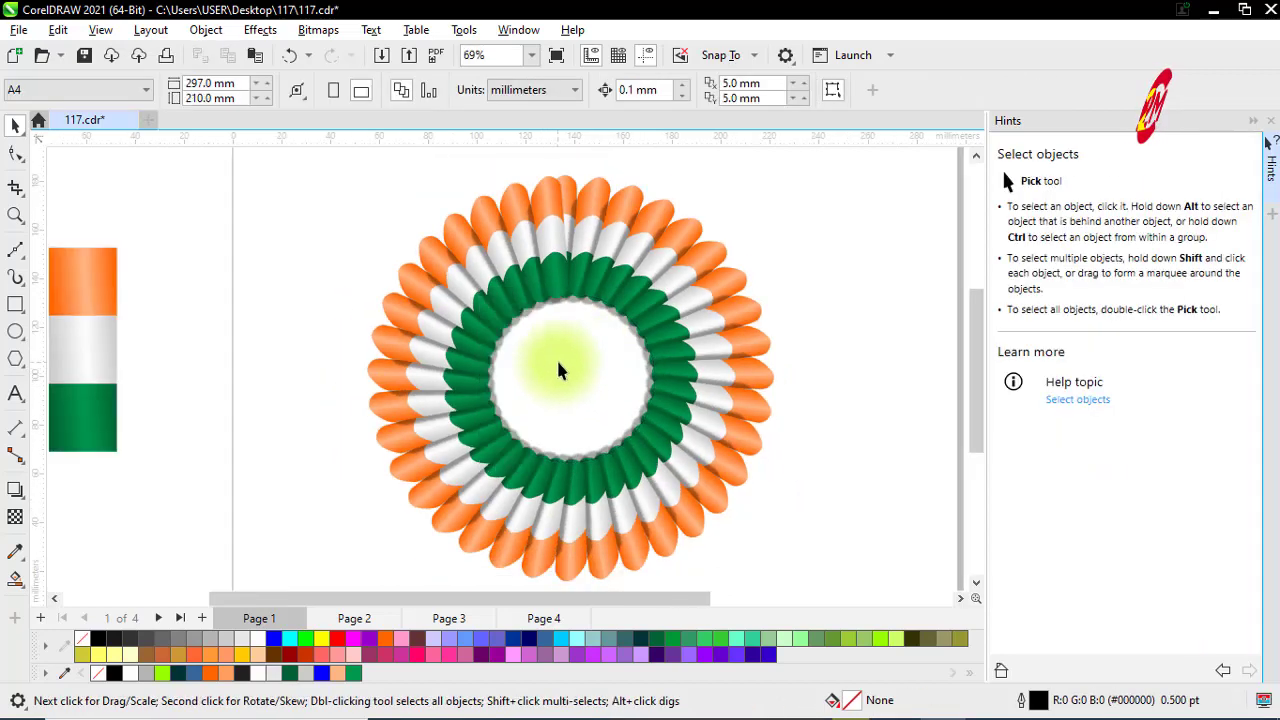
# Give the centre circle a dark green (#006633) outline 8 pt wide
pyautogui.scroll(-2, 560, 366)
pyautogui.moveTo(378, 204); pyautogui.dragTo(760, 530)
pyautogui.click(803, 286)
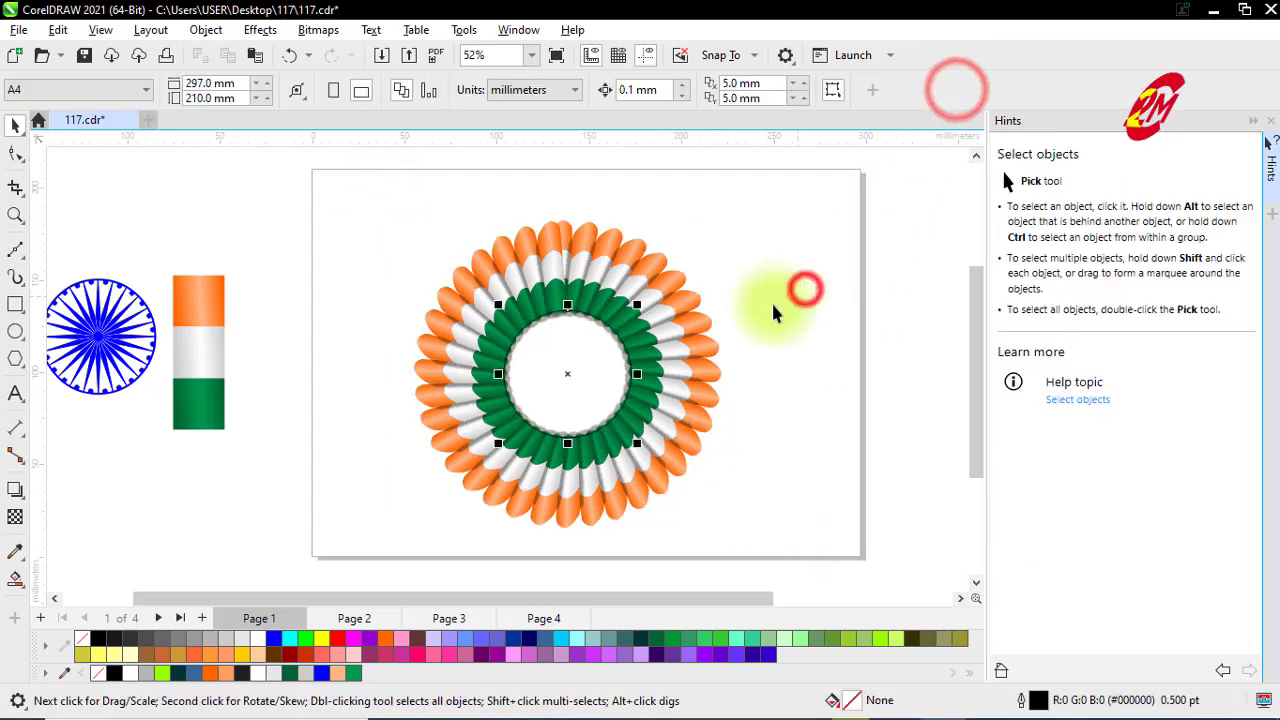
pyautogui.scroll(2, 583, 397)
pyautogui.click(583, 397)
pyautogui.click(810, 92)
pyautogui.click(810, 92)
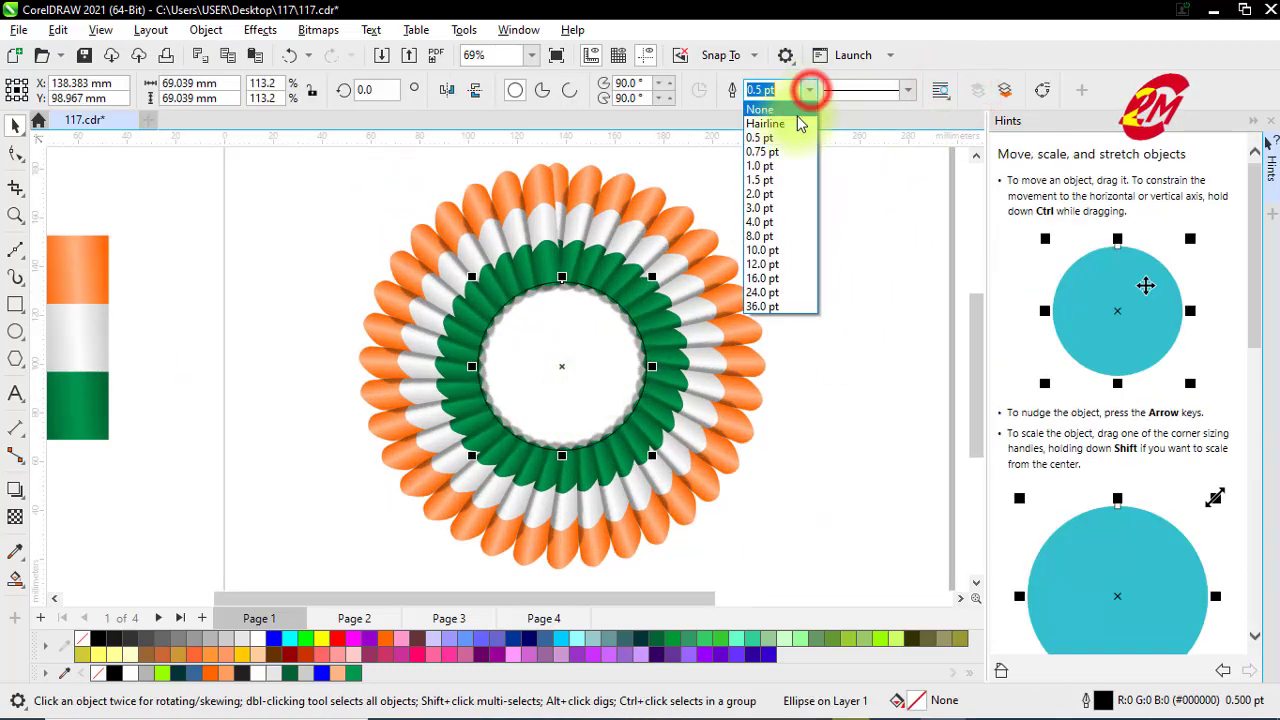
pyautogui.click(768, 220)
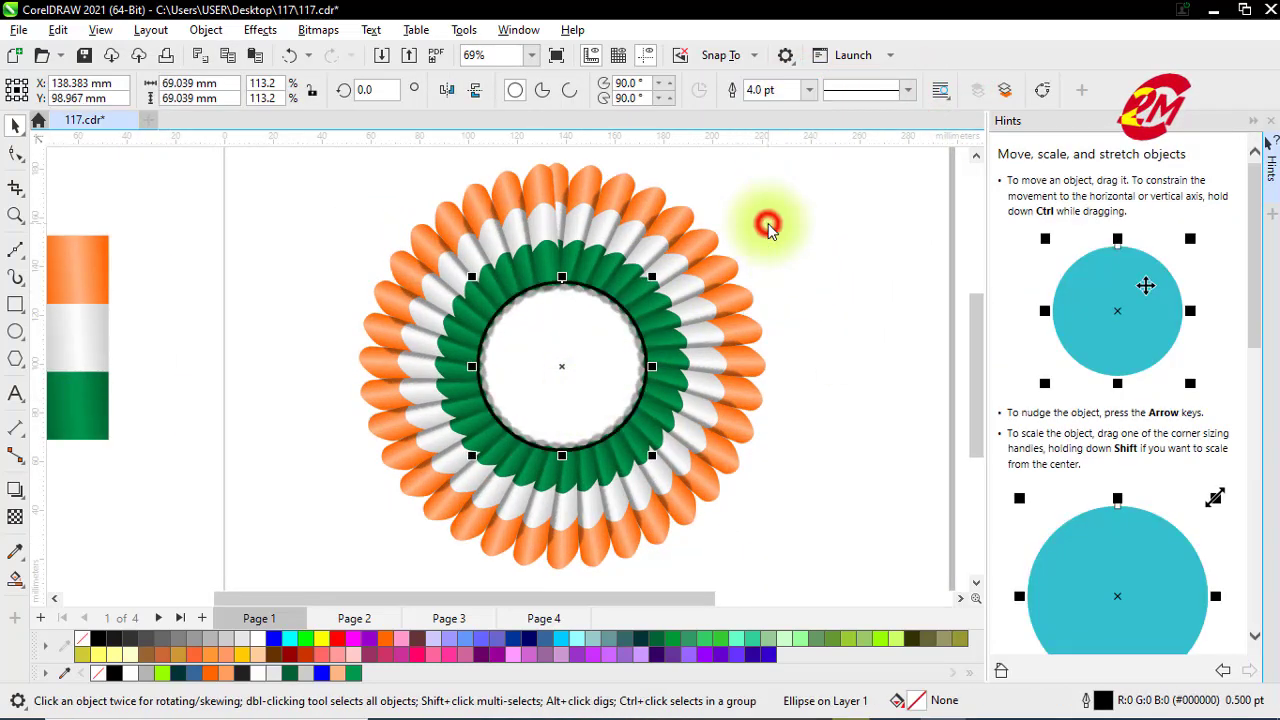
pyautogui.rightClick(655, 645)
pyautogui.click(712, 384)
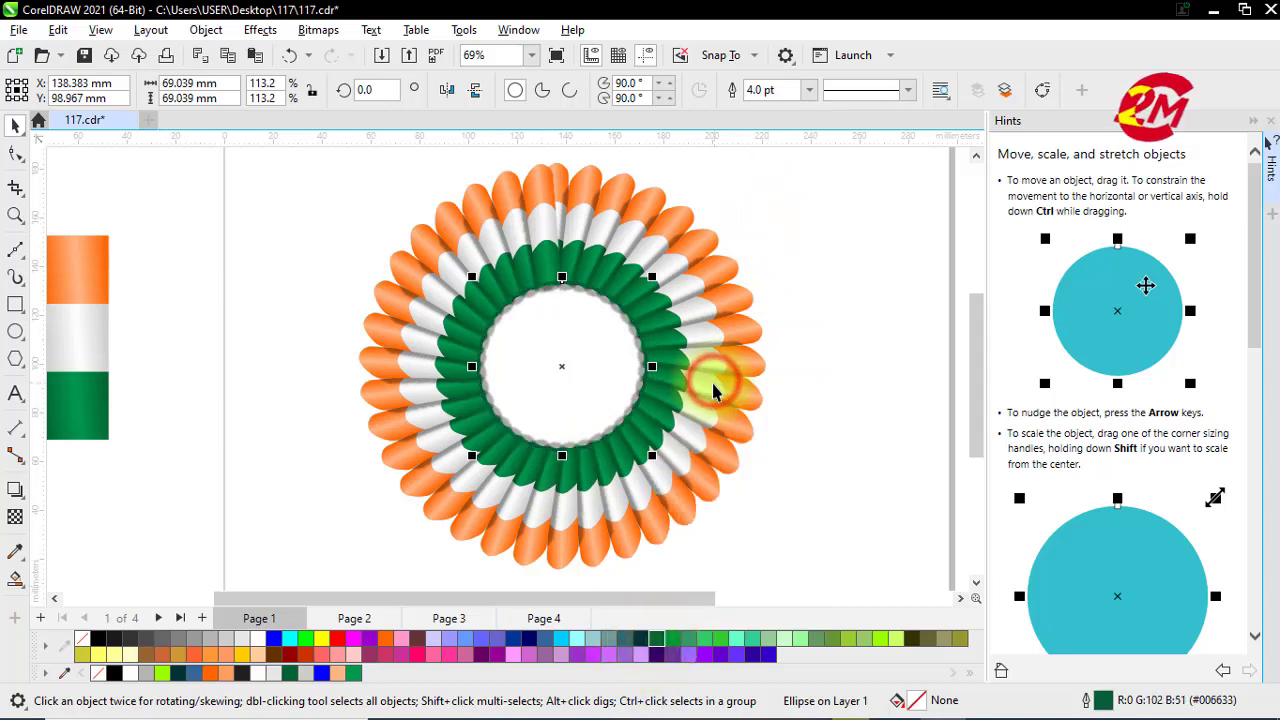
pyautogui.click(810, 90)
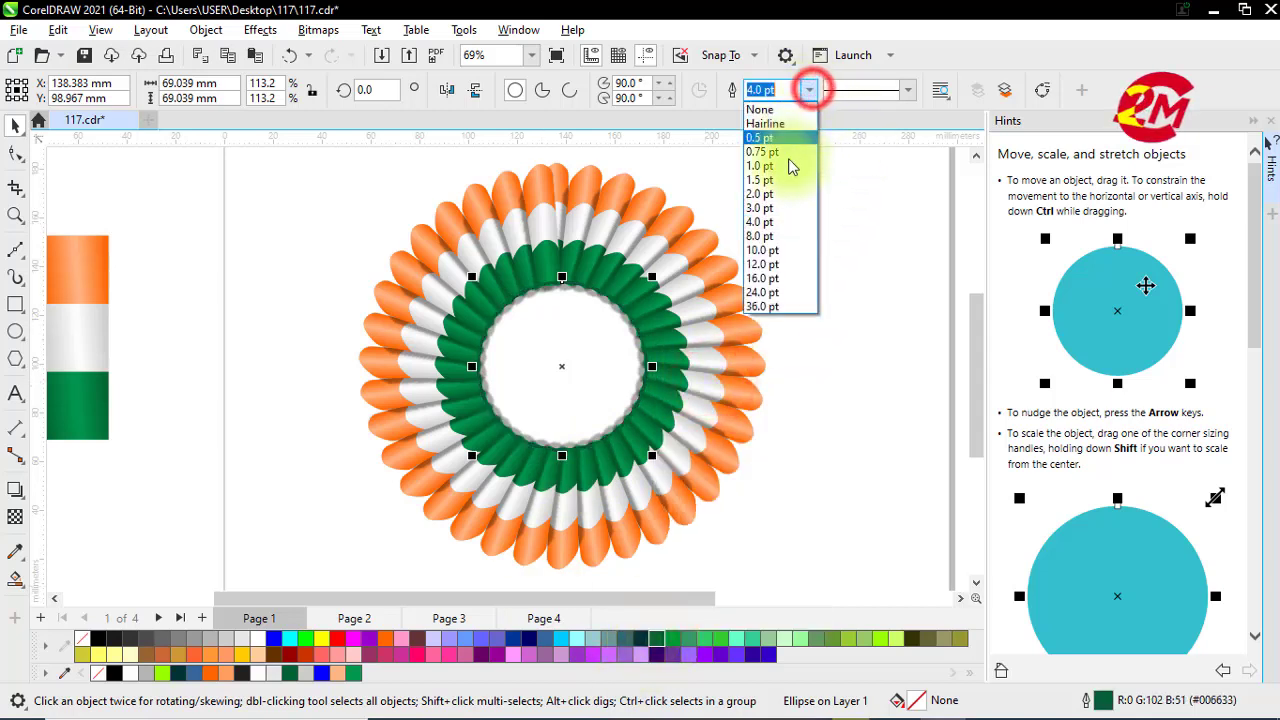
pyautogui.click(770, 242)
# Make a concentric copy of the centre circle scaled down to about 58 mm and set its outline to 3 pt
pyautogui.scroll(2, 529, 403)
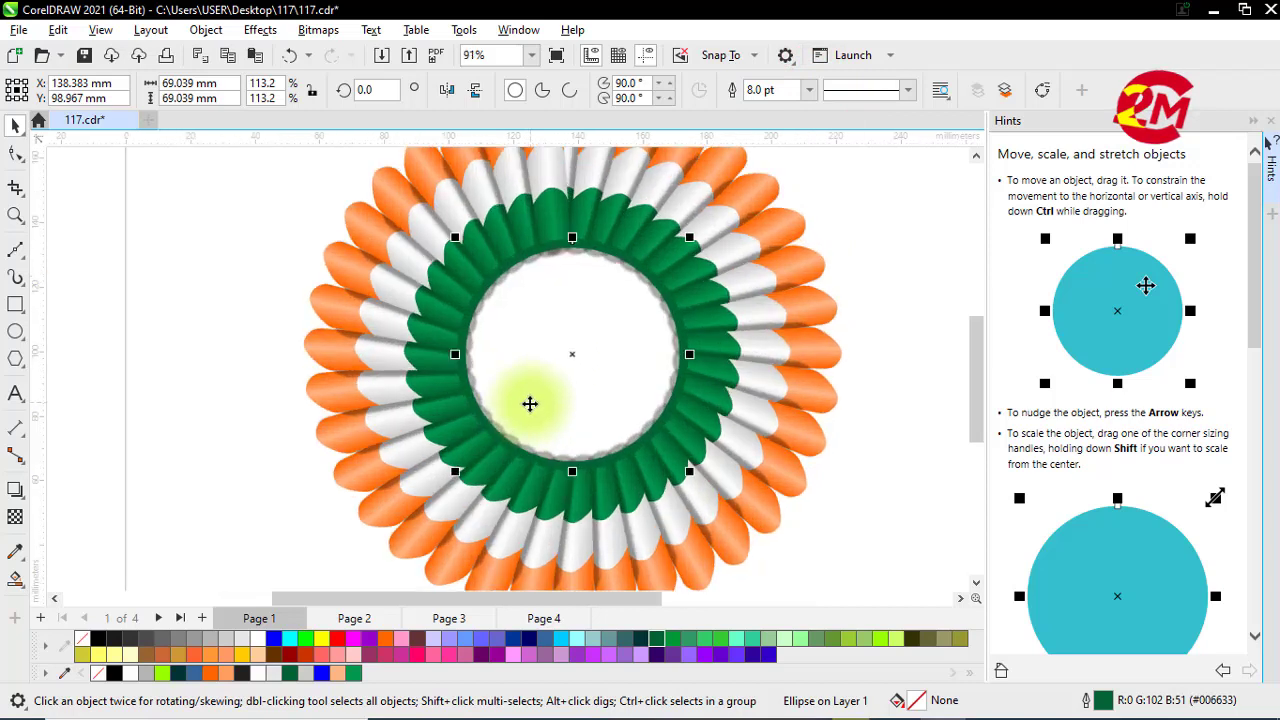
pyautogui.moveTo(688, 478); pyautogui.dragTo(670, 470)
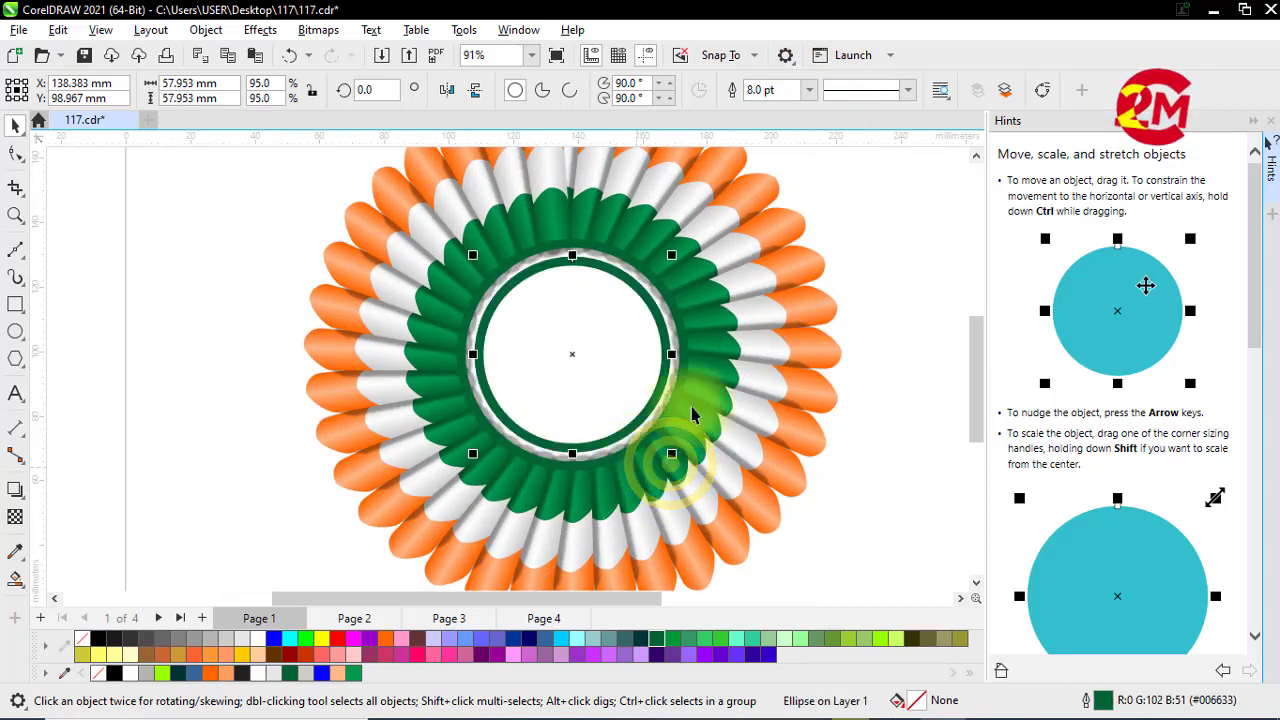
pyautogui.click(810, 90)
pyautogui.click(760, 207)
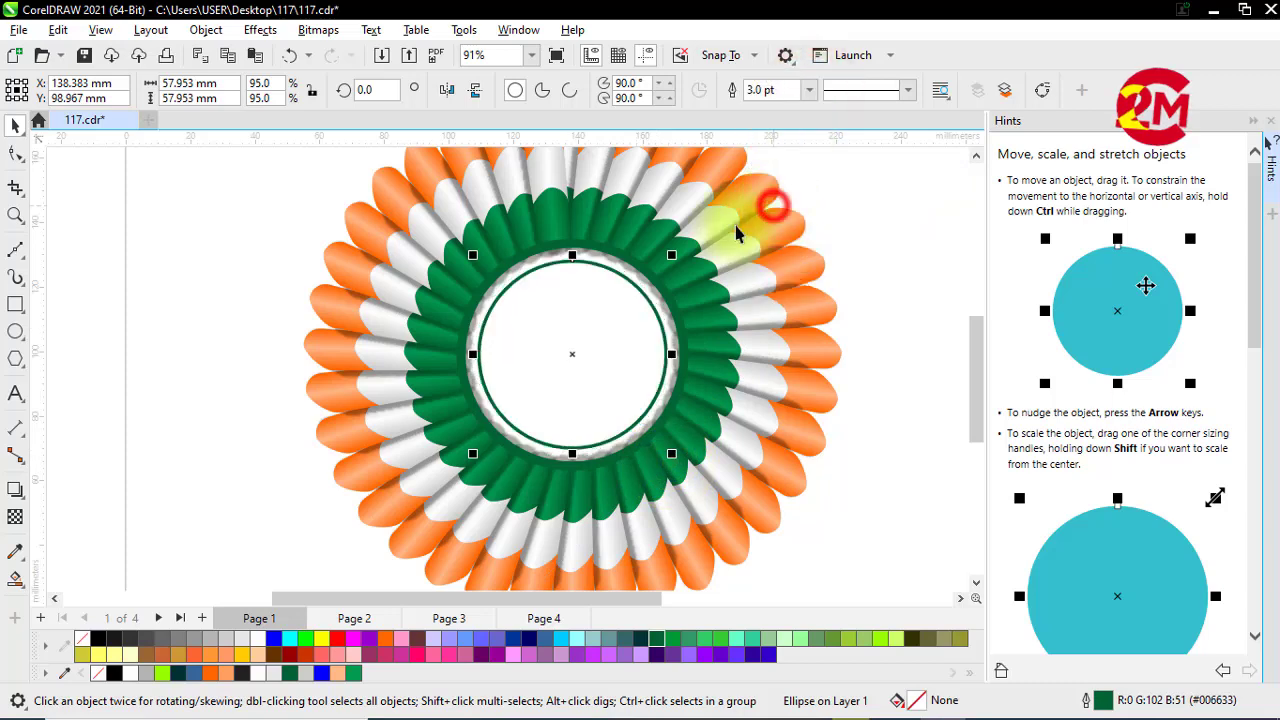
pyautogui.scroll(-3, 623, 291)
pyautogui.click(831, 283)
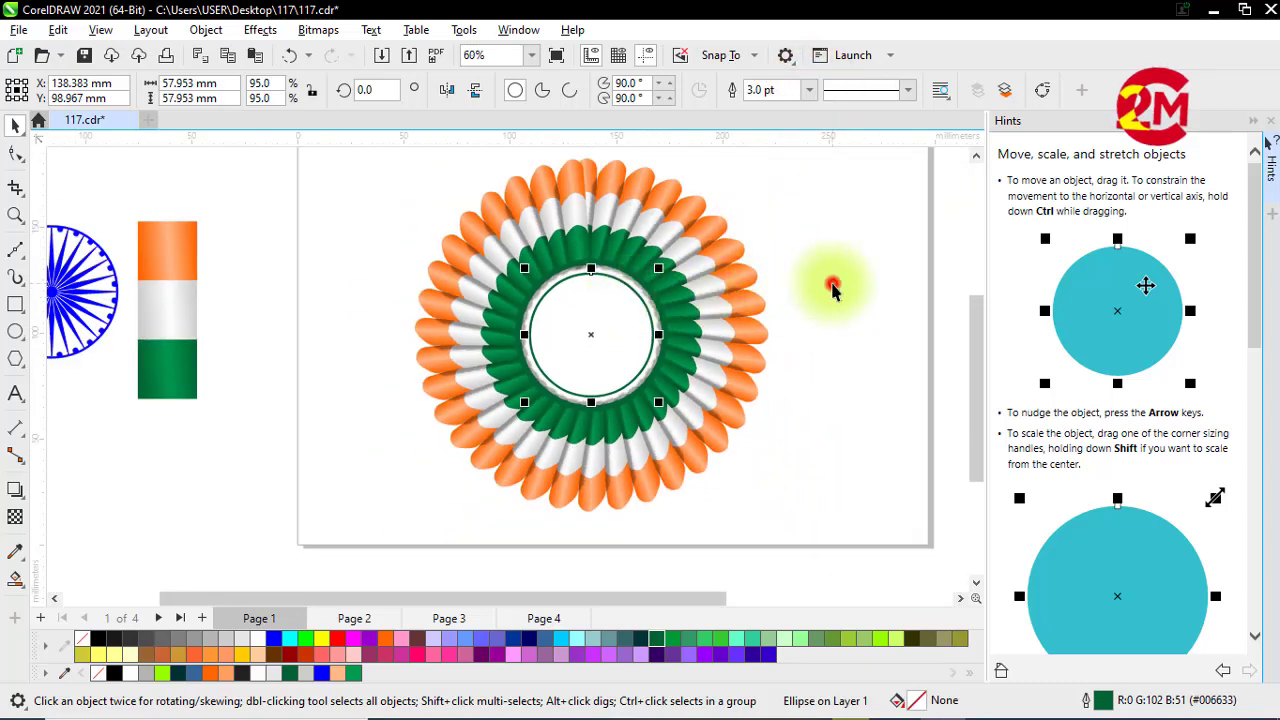
# Apply the Stamp distortion preset to the larger centre circle and set its zipper amplitude to 15
pyautogui.click(648, 296)
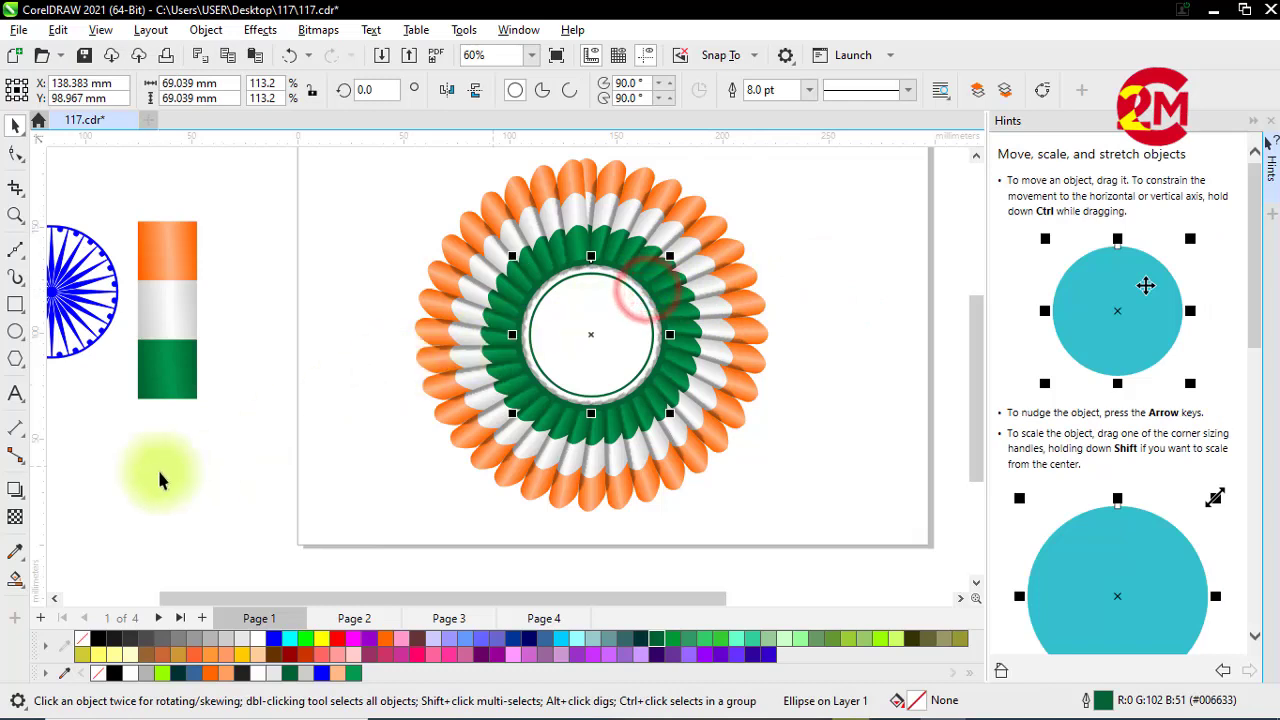
pyautogui.click(20, 495)
pyautogui.click(72, 552)
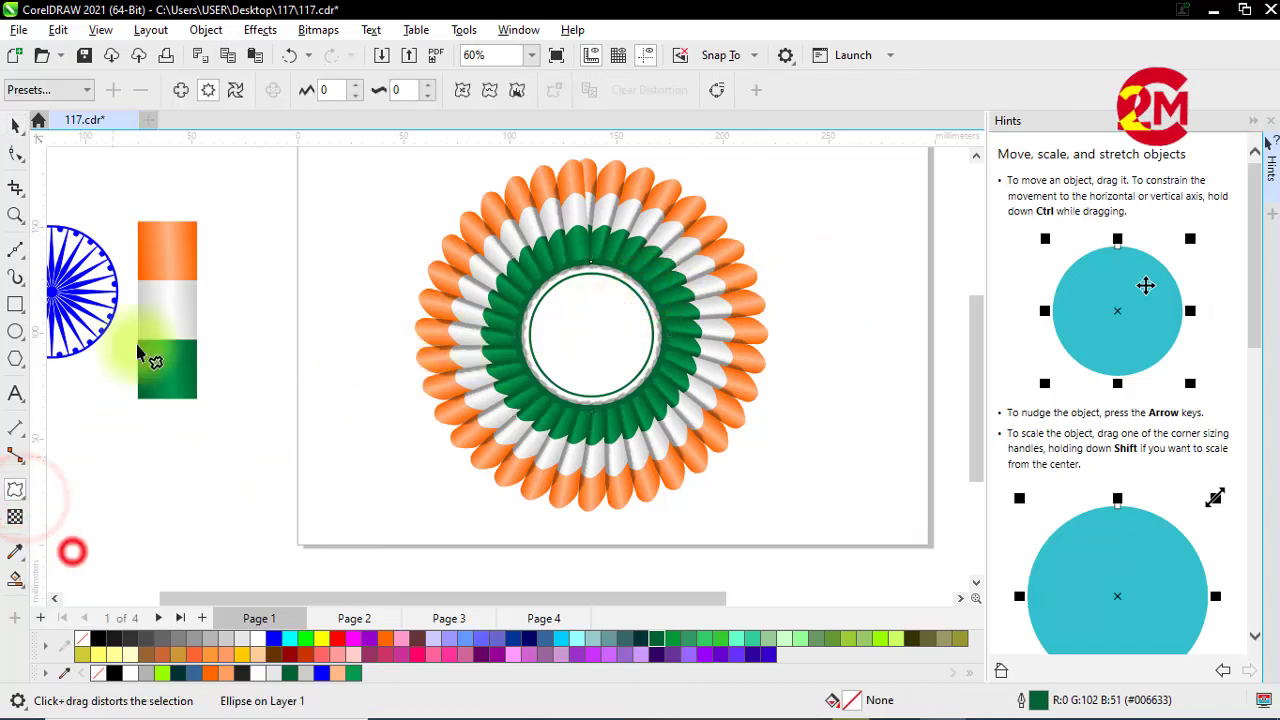
pyautogui.click(81, 90)
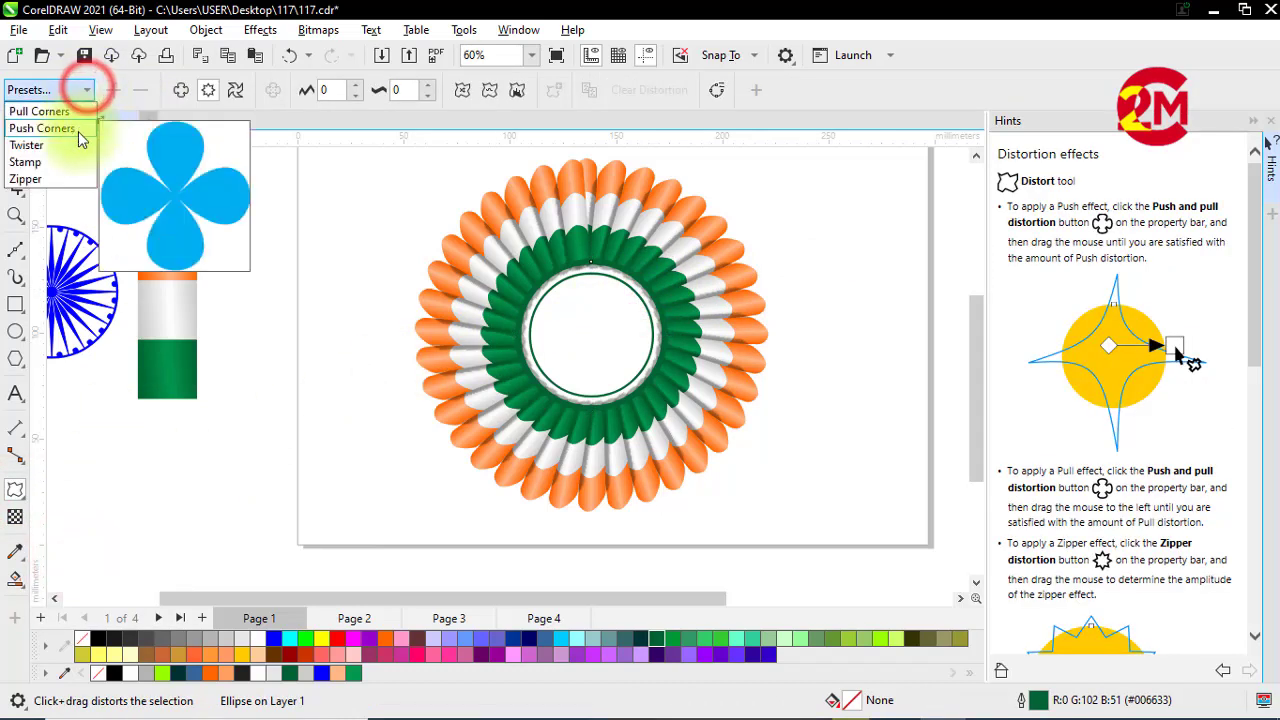
pyautogui.click(77, 161)
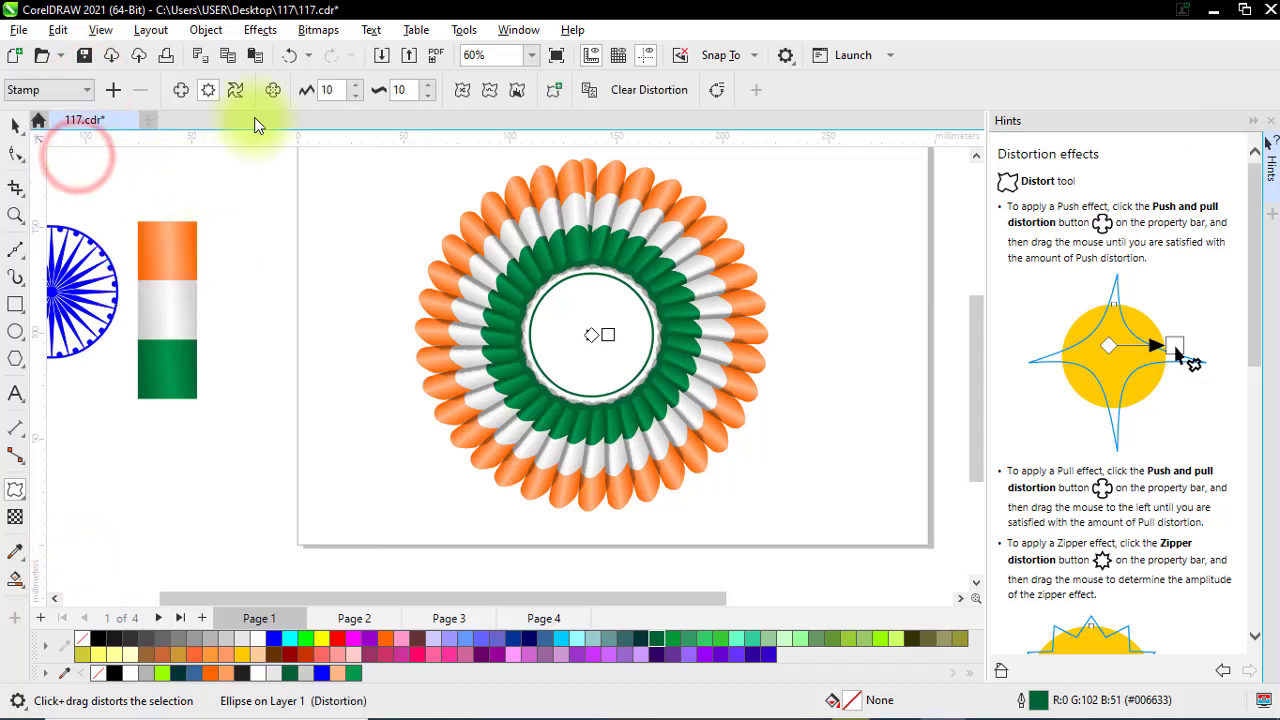
pyautogui.click(355, 86)
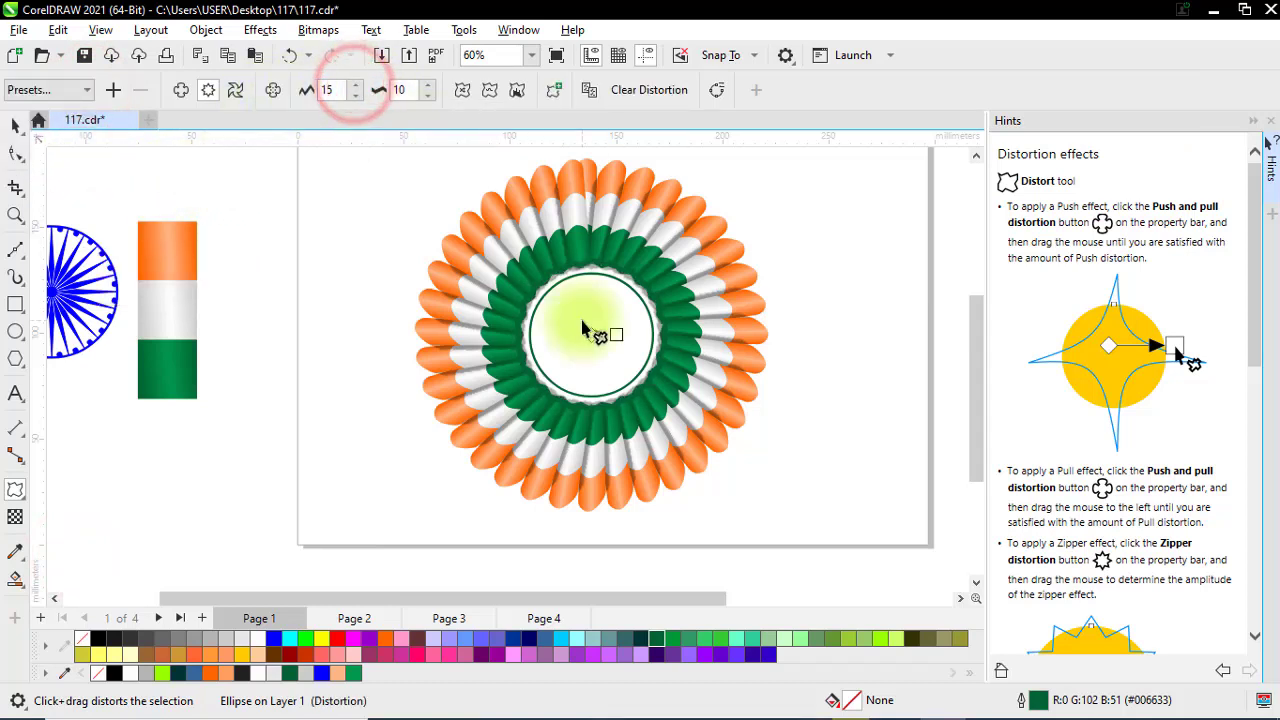
pyautogui.scroll(2, 592, 334)
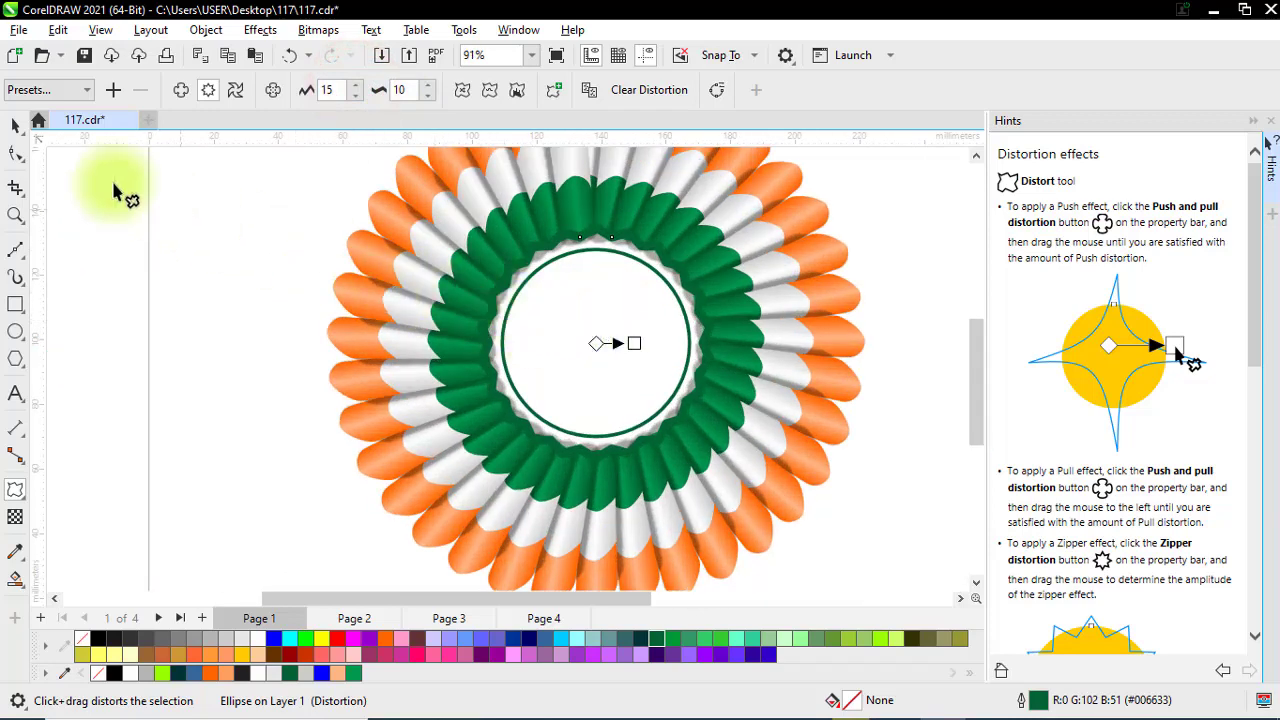
# Mirror the grouped ring of tricolour strips both horizontally and vertically
pyautogui.click(15, 124)
pyautogui.moveTo(717, 467)
pyautogui.mouseDown()
pyautogui.moveTo(727, 485)
pyautogui.moveTo(718, 468)
pyautogui.mouseUp()
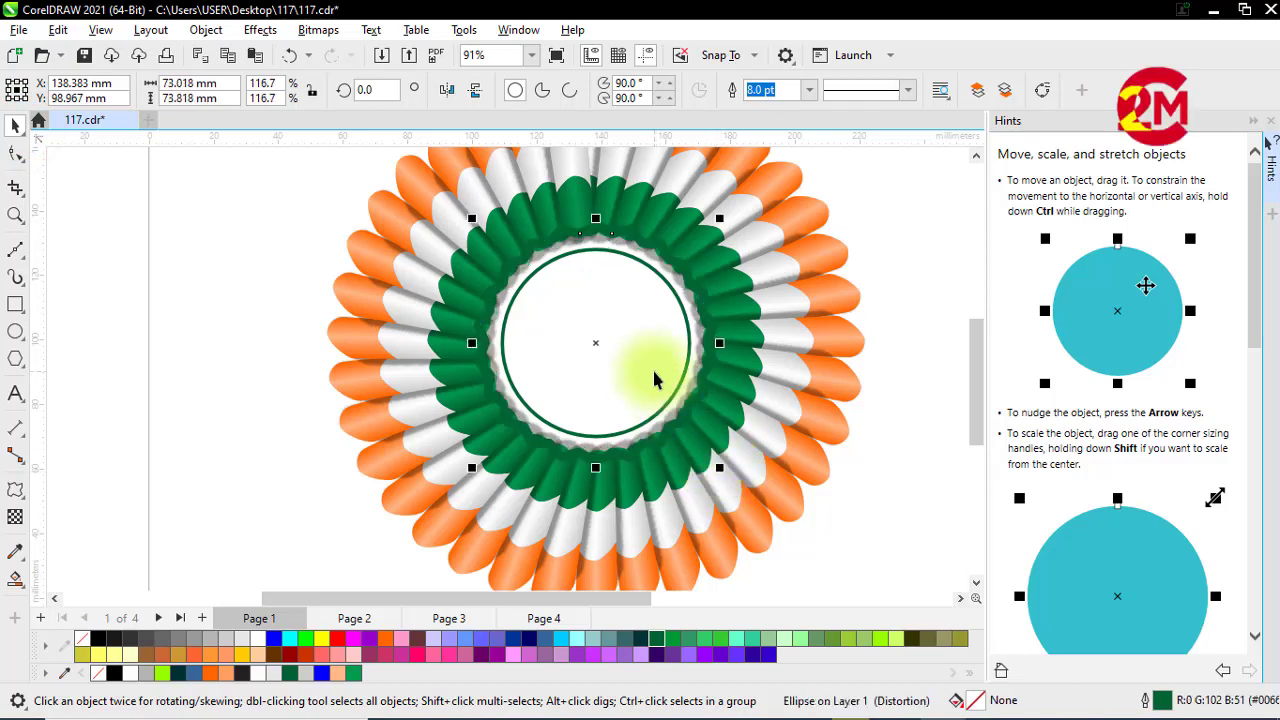
pyautogui.scroll(-2, 650, 372)
pyautogui.click(928, 403)
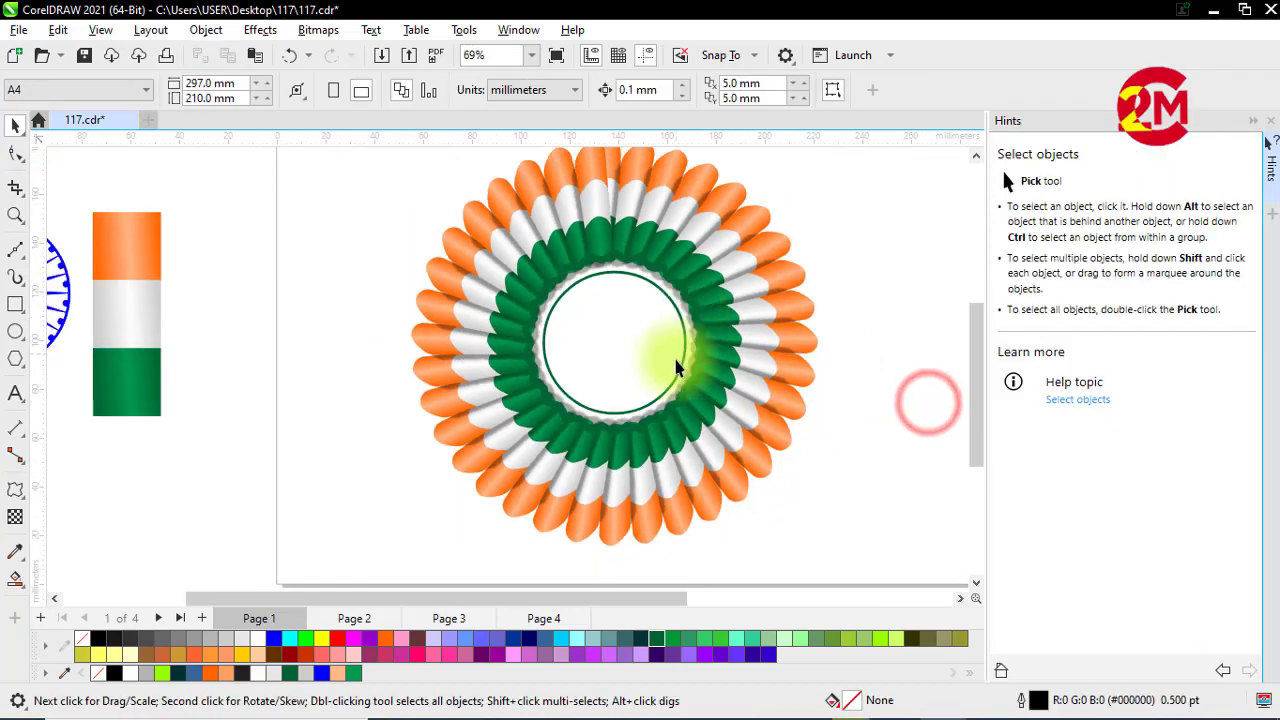
pyautogui.scroll(-1, 677, 368)
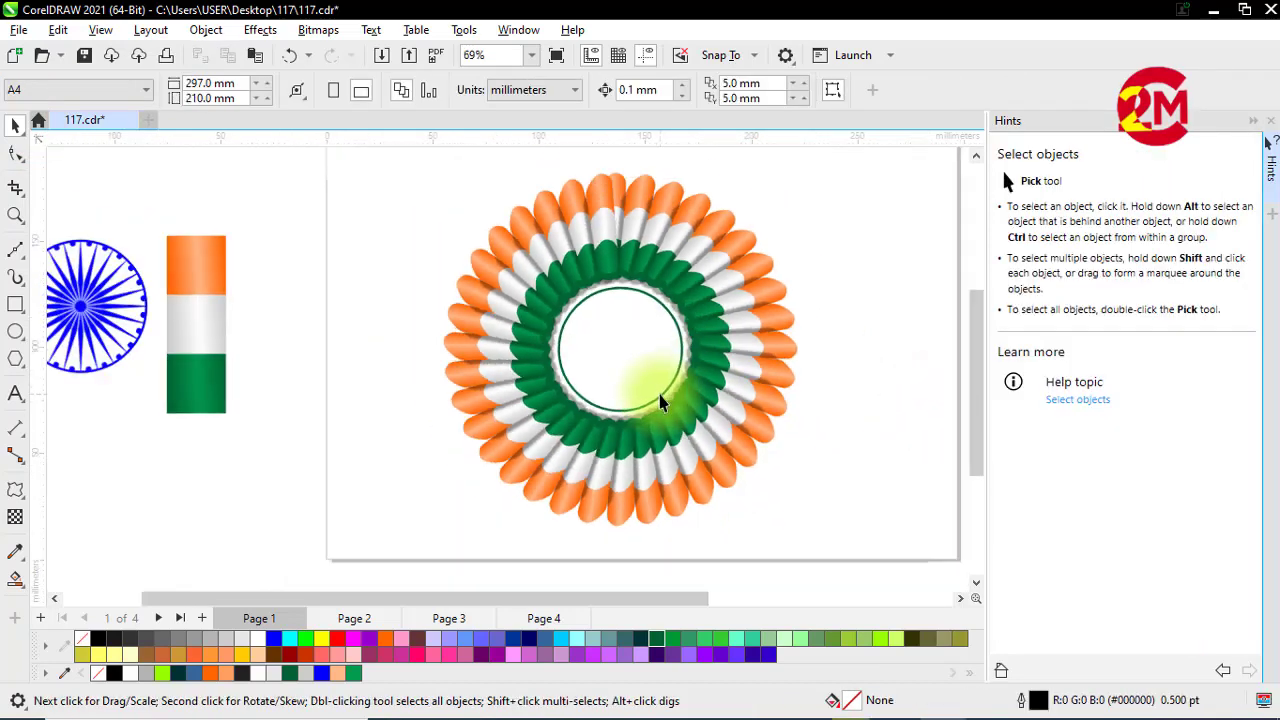
pyautogui.click(605, 237)
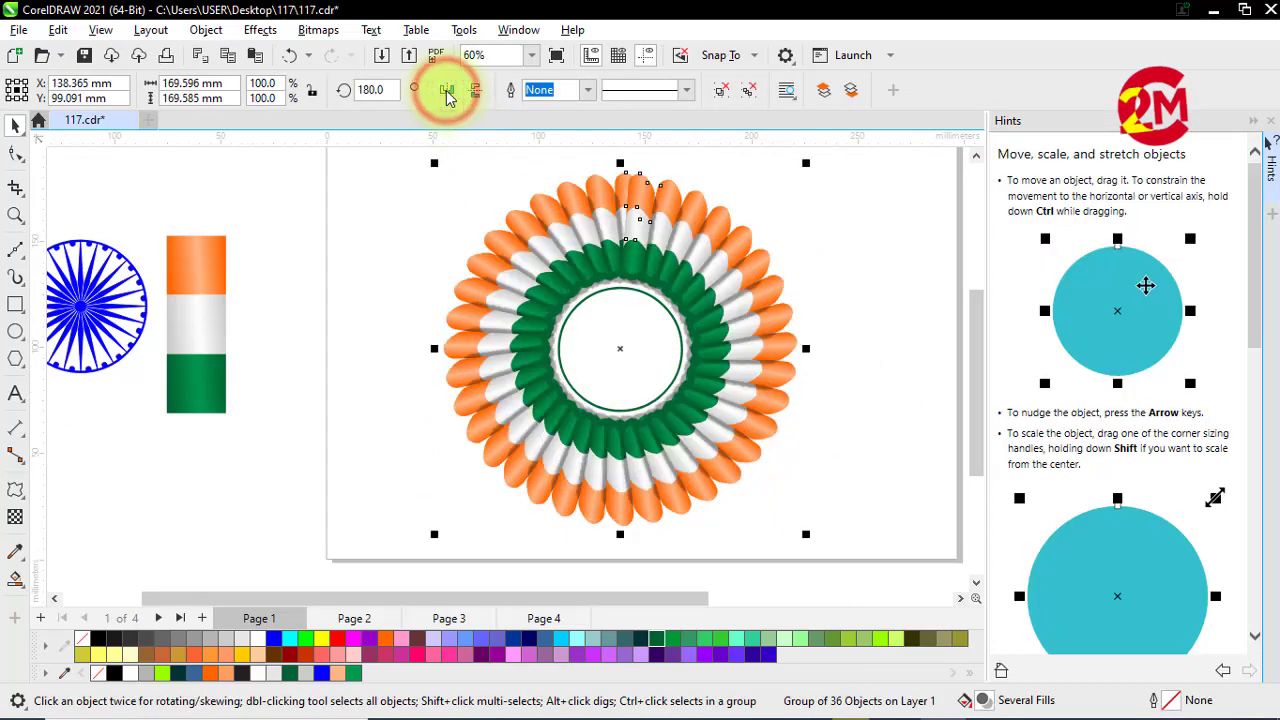
pyautogui.click(478, 93)
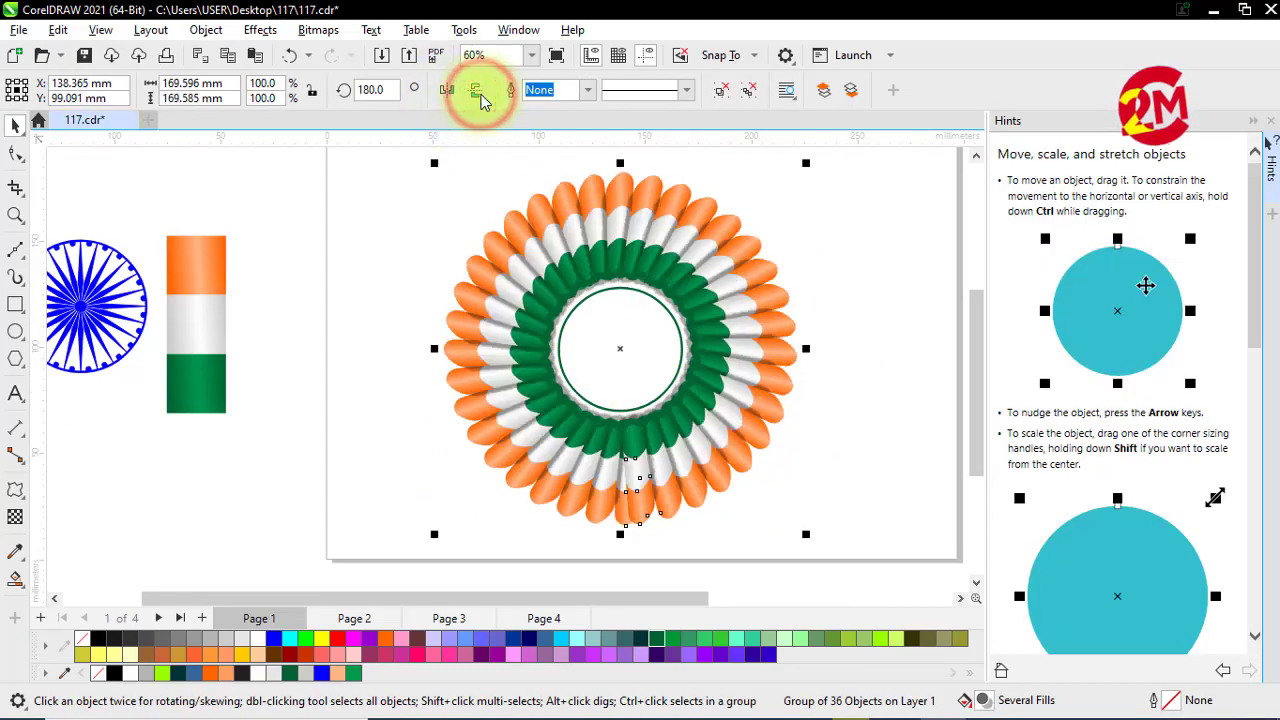
pyautogui.click(449, 217)
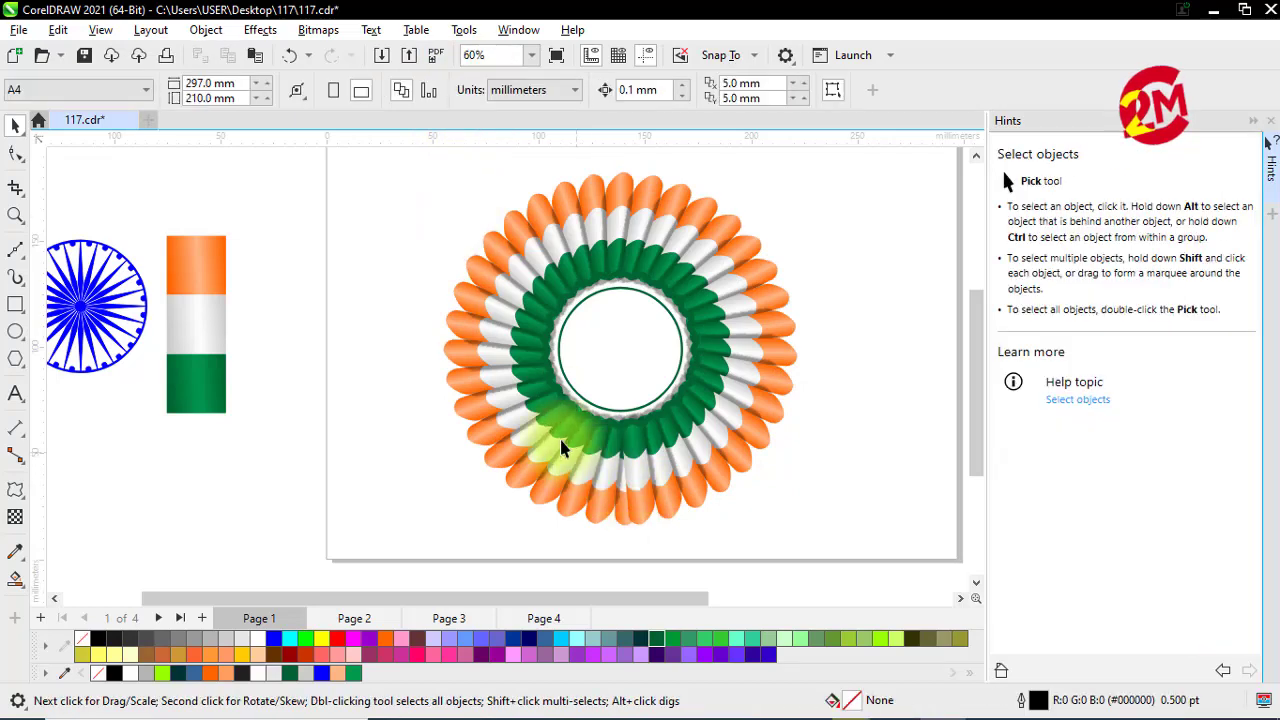
pyautogui.click(402, 316)
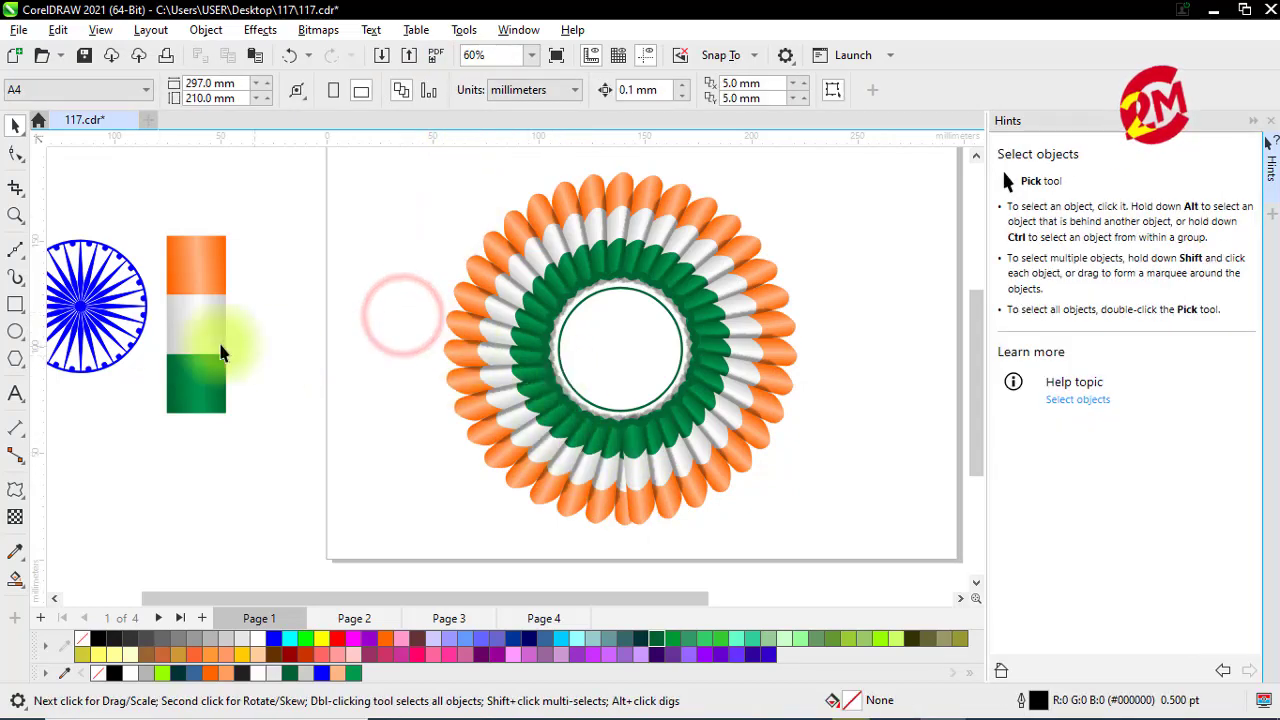
# Try placing a copy of the blue chakra wheel over the rosette's centre circle
pyautogui.click(88, 306)
pyautogui.moveTo(100, 316); pyautogui.dragTo(622, 358)
pyautogui.scroll(3, 622, 358)
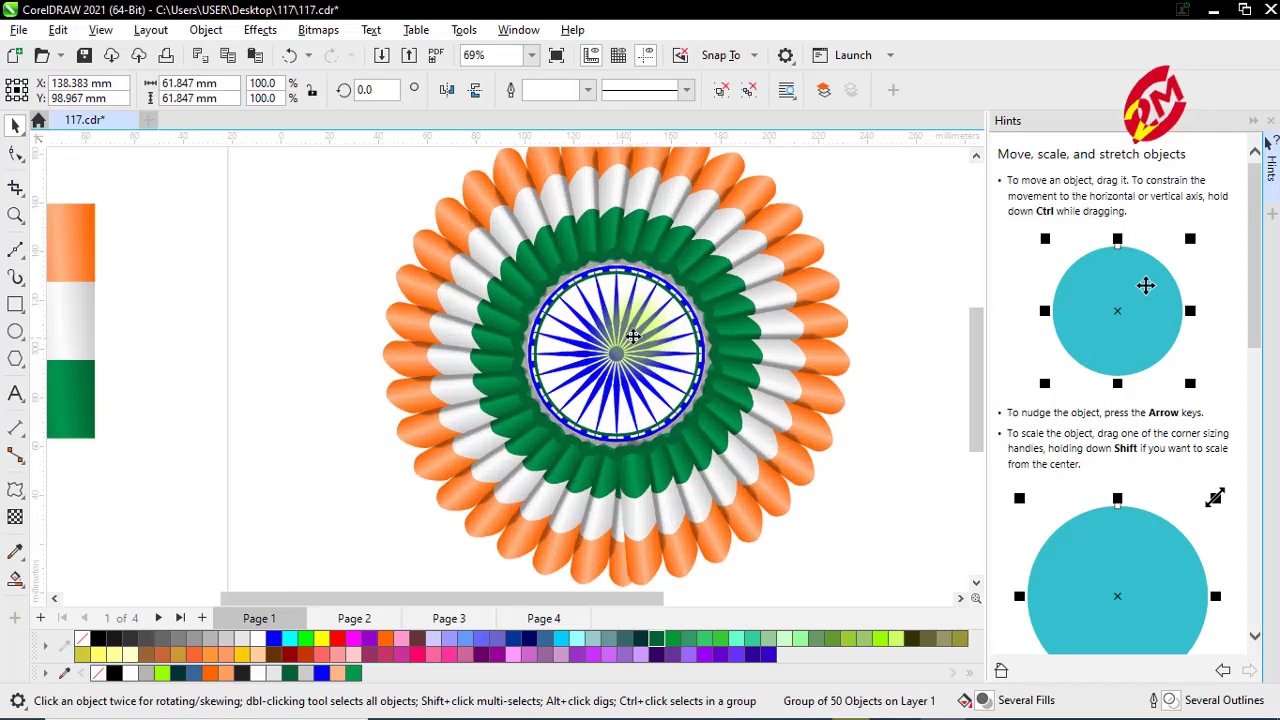
pyautogui.hotkey('ctrl', 'z')
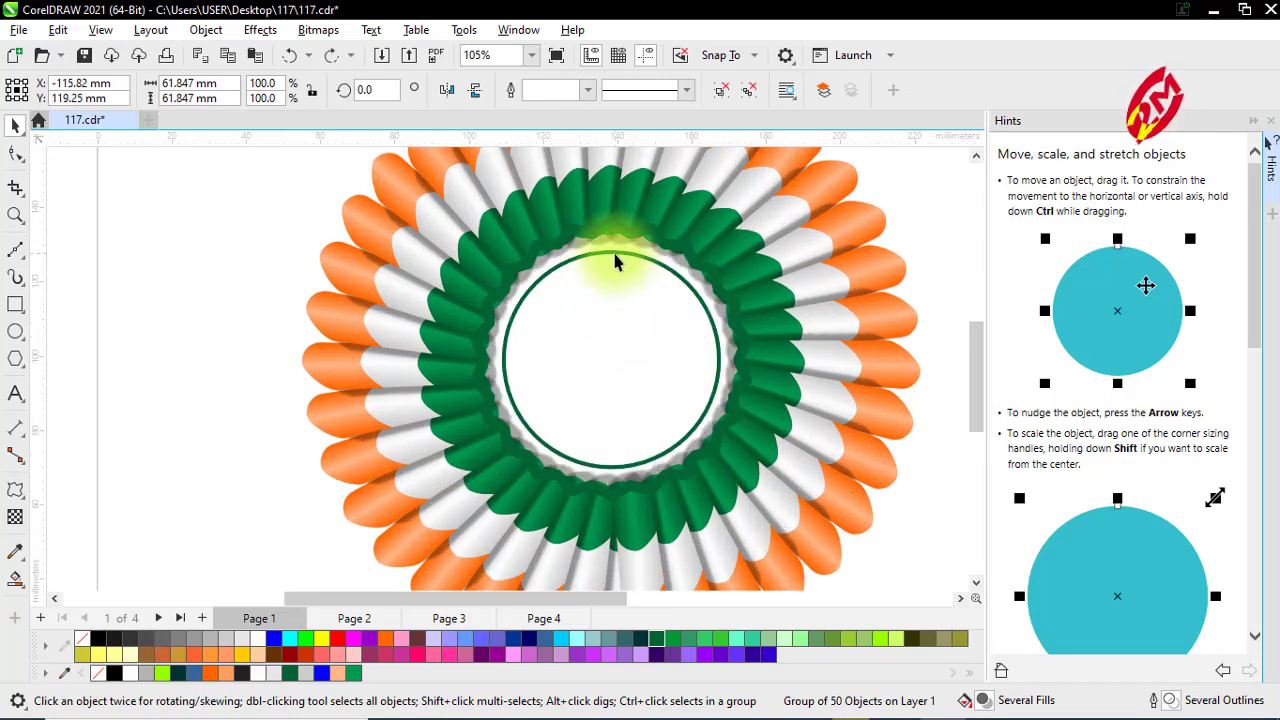
# Delete the thin dark green inner circle and select the plain 0.5 pt circle beneath it for deletion
pyautogui.click(614, 255)
pyautogui.press('Delete')
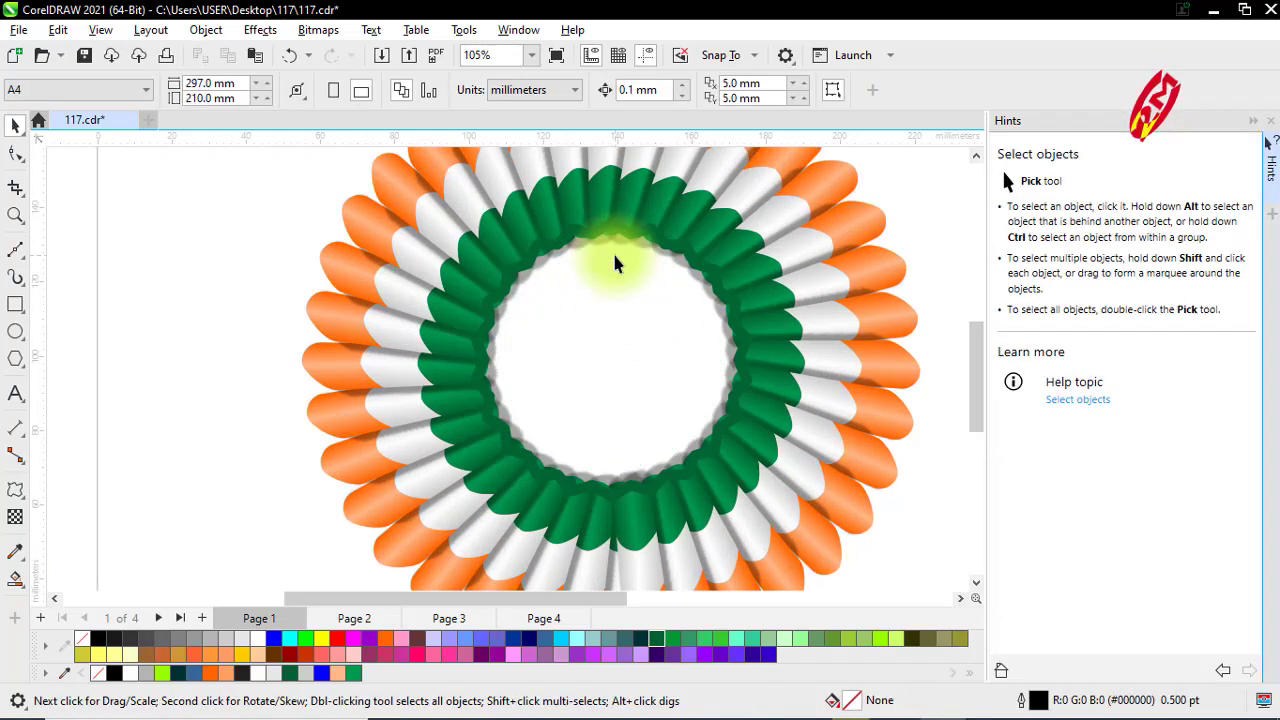
pyautogui.click(615, 262)
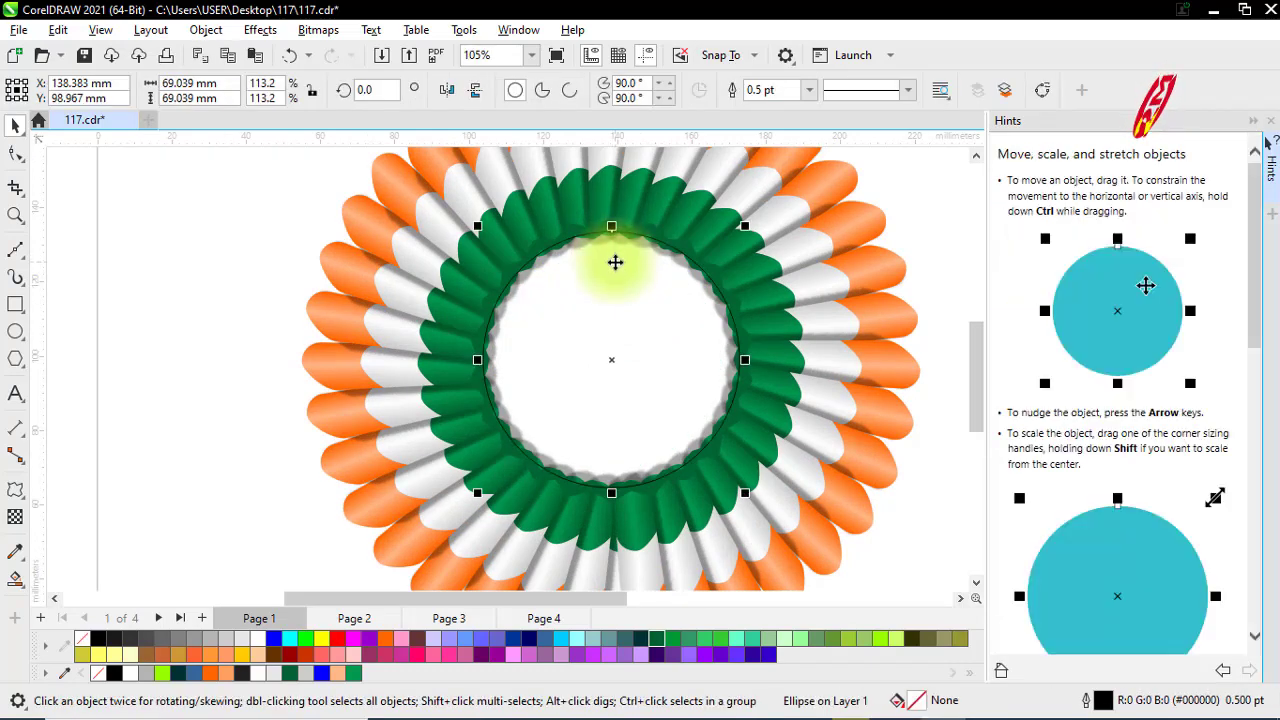
pyautogui.press('Delete')
# Place a copy of the chakra wheel on the rosette and centre it on the scalloped dark green ring
pyautogui.scroll(-3, 620, 300)
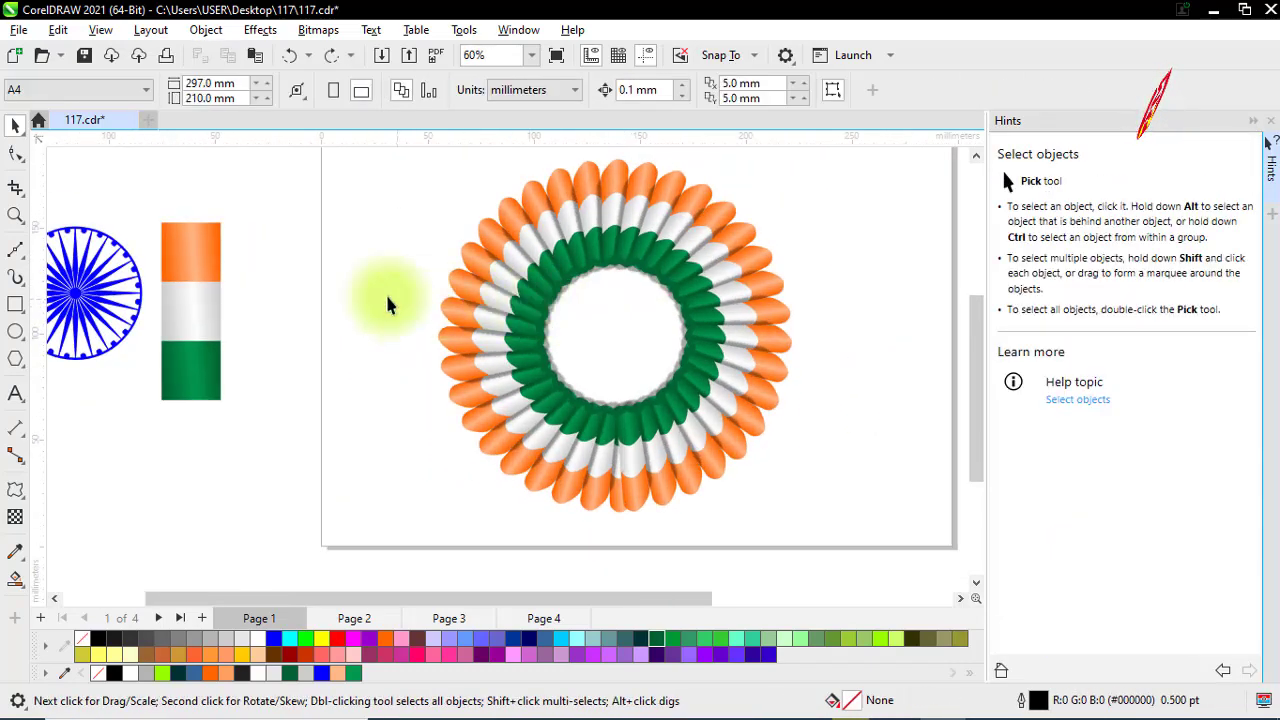
pyautogui.moveTo(93, 293); pyautogui.dragTo(622, 338)
pyautogui.scroll(2, 622, 338)
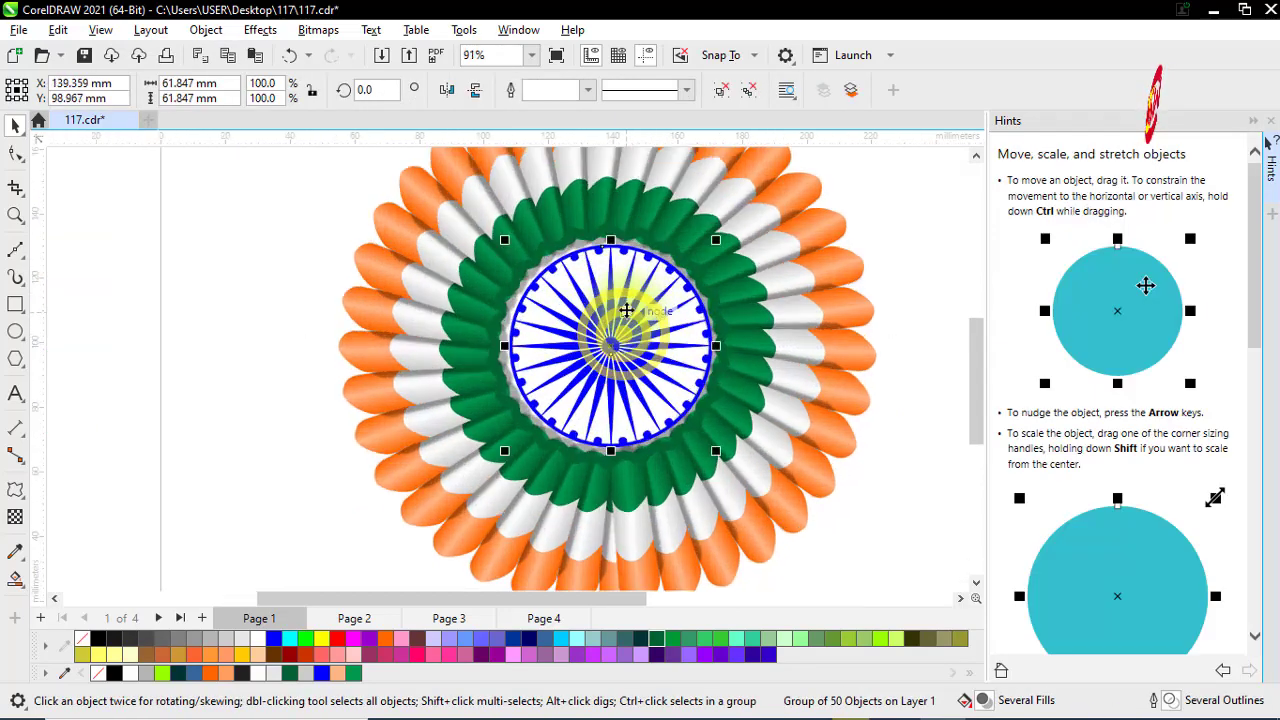
pyautogui.click(559, 244)
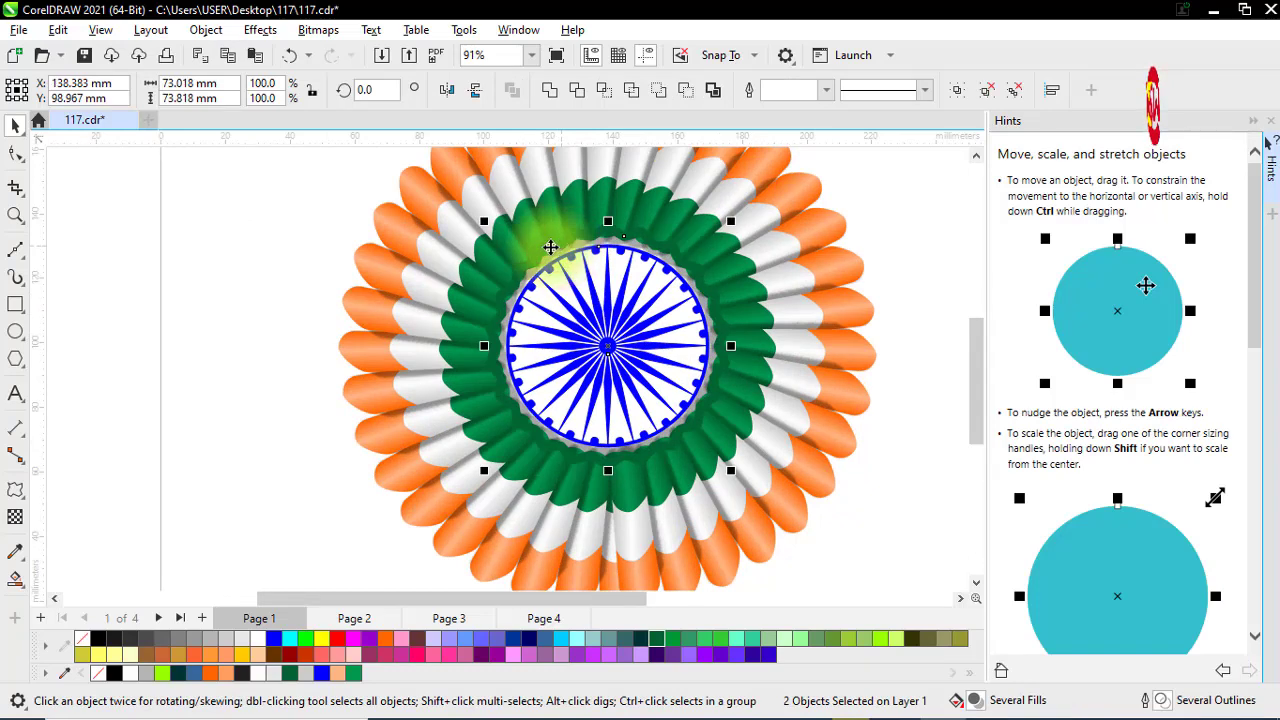
pyautogui.click(245, 270)
pyautogui.click(700, 428)
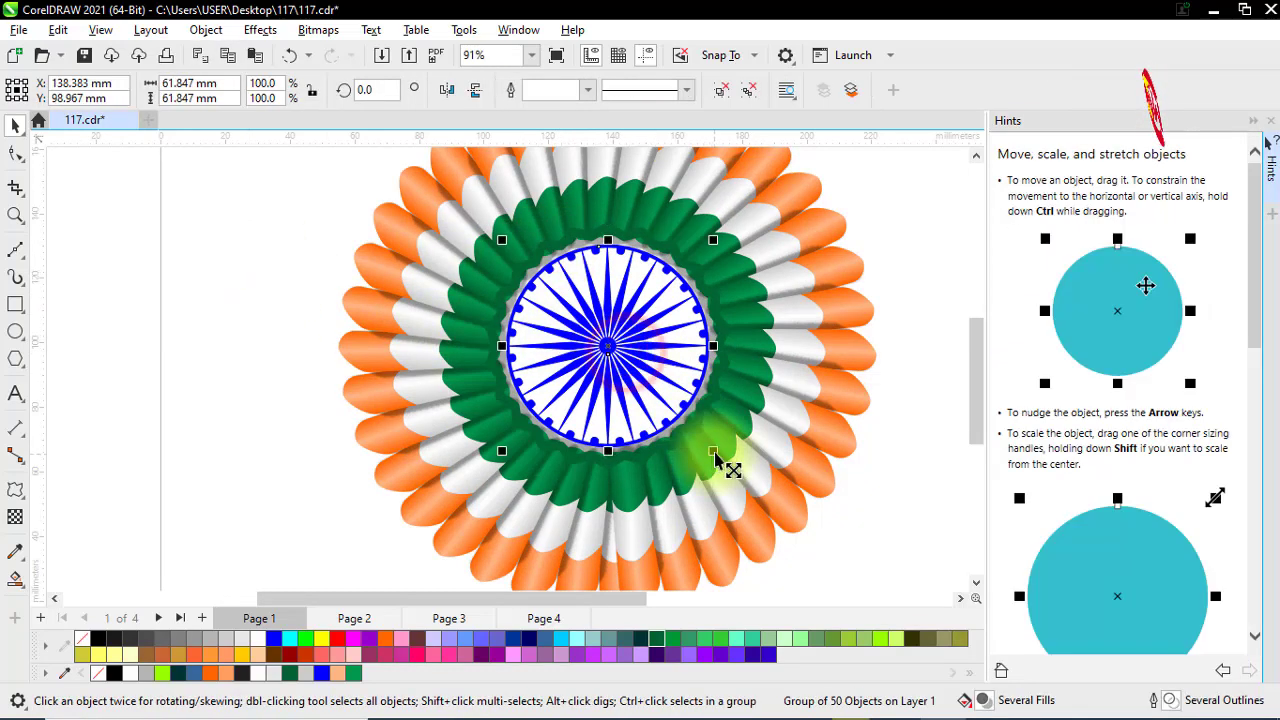
# Scale the centred chakra wheel down from its centre to about 53.5 mm in diameter
pyautogui.moveTo(714, 451); pyautogui.dragTo(702, 448)
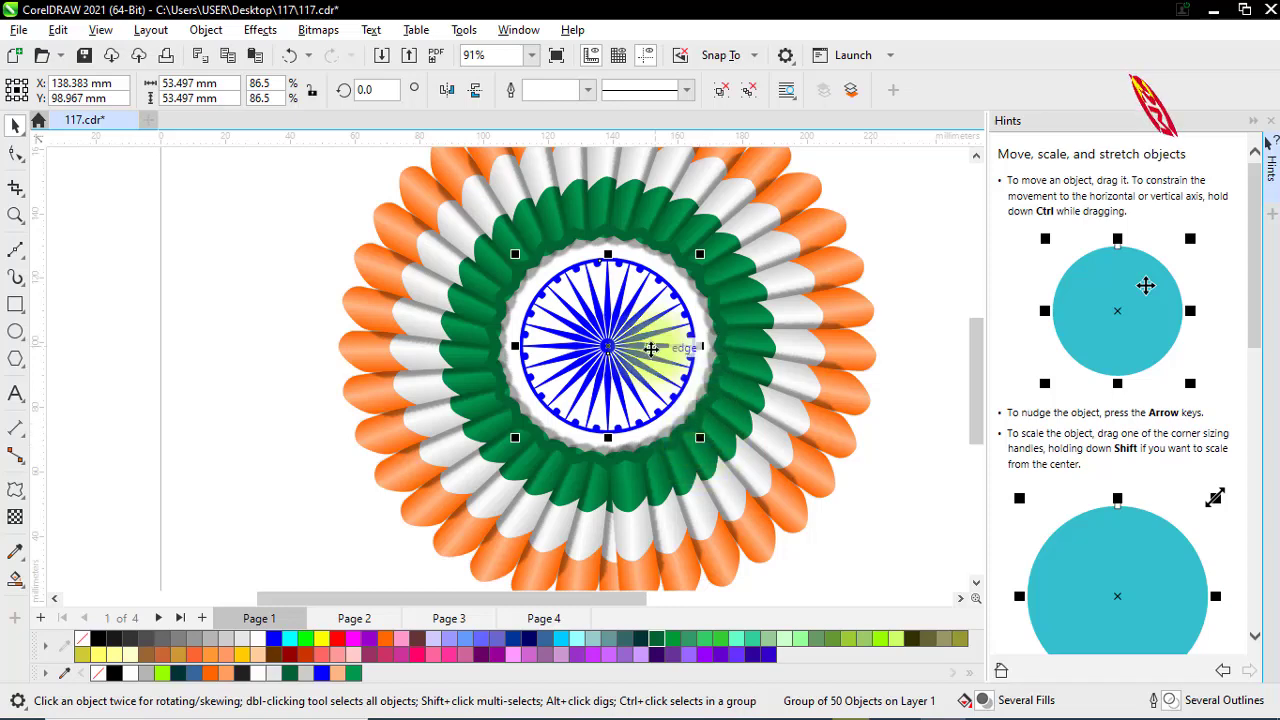
pyautogui.scroll(2, 650, 348)
pyautogui.scroll(1, 641, 298)
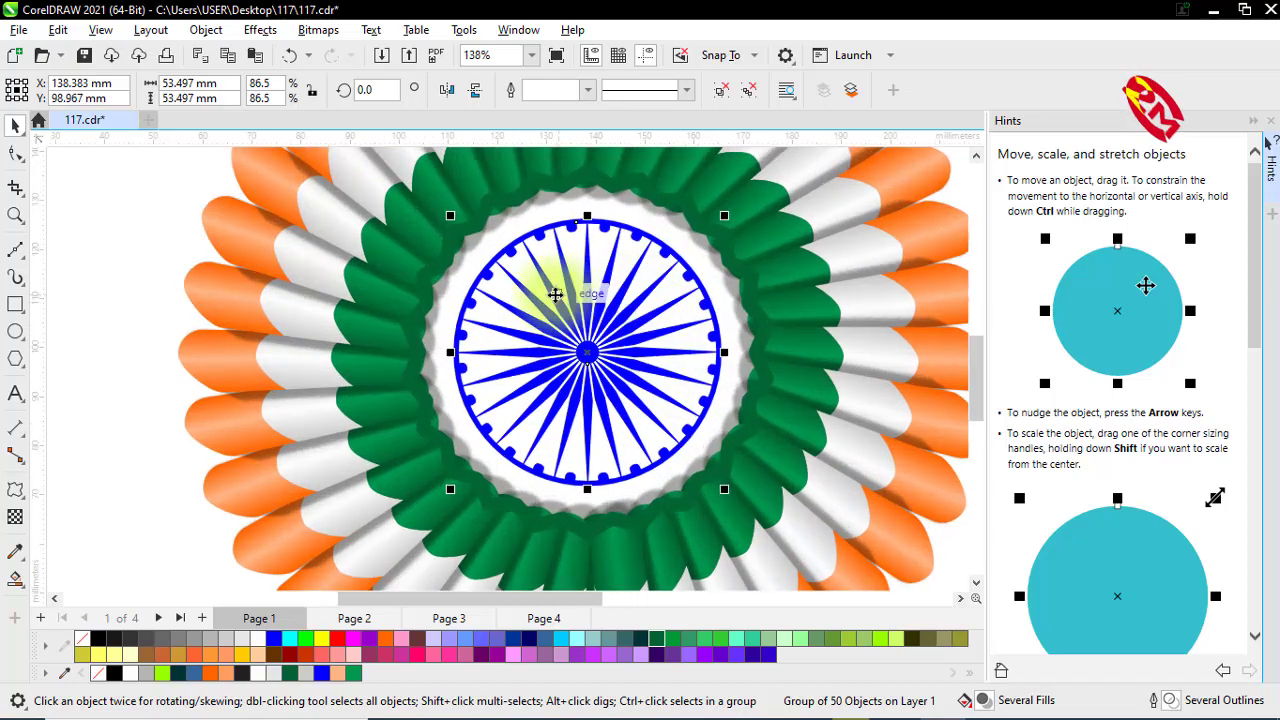
# Undo the chakra's scaling, centring and placement together with the deletion of the inner circle
pyautogui.hotkey('ctrl', 'z')
pyautogui.hotkey('ctrl', 'z')
pyautogui.hotkey('ctrl', 'z')
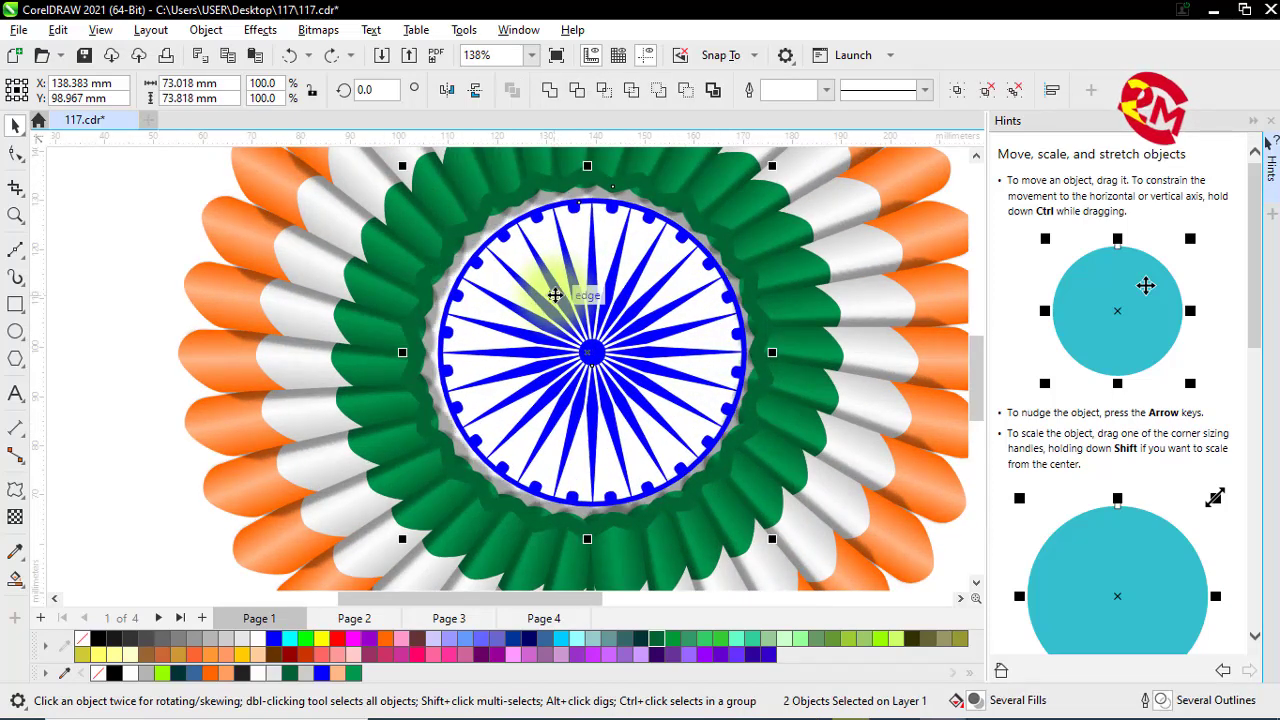
pyautogui.hotkey('ctrl', 'z')
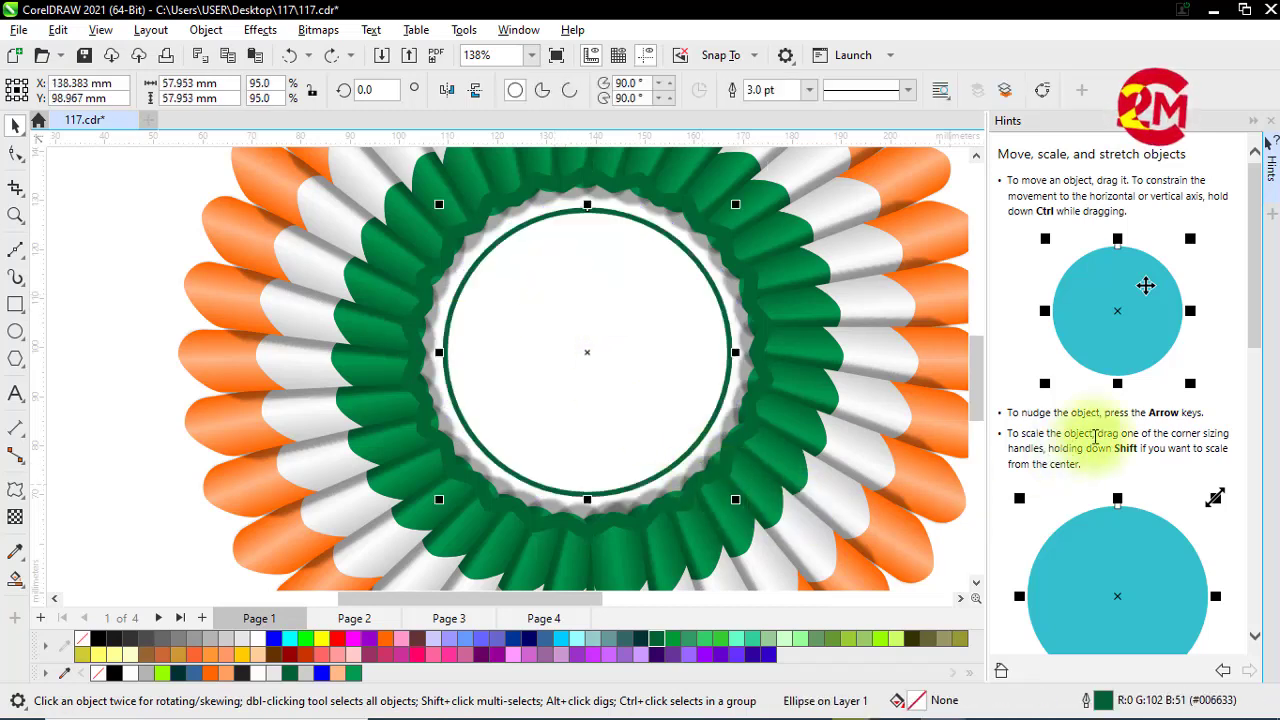
# Fill the inner circle with white and enlarge it from its centre to about 67 mm in diameter
pyautogui.click(260, 648)
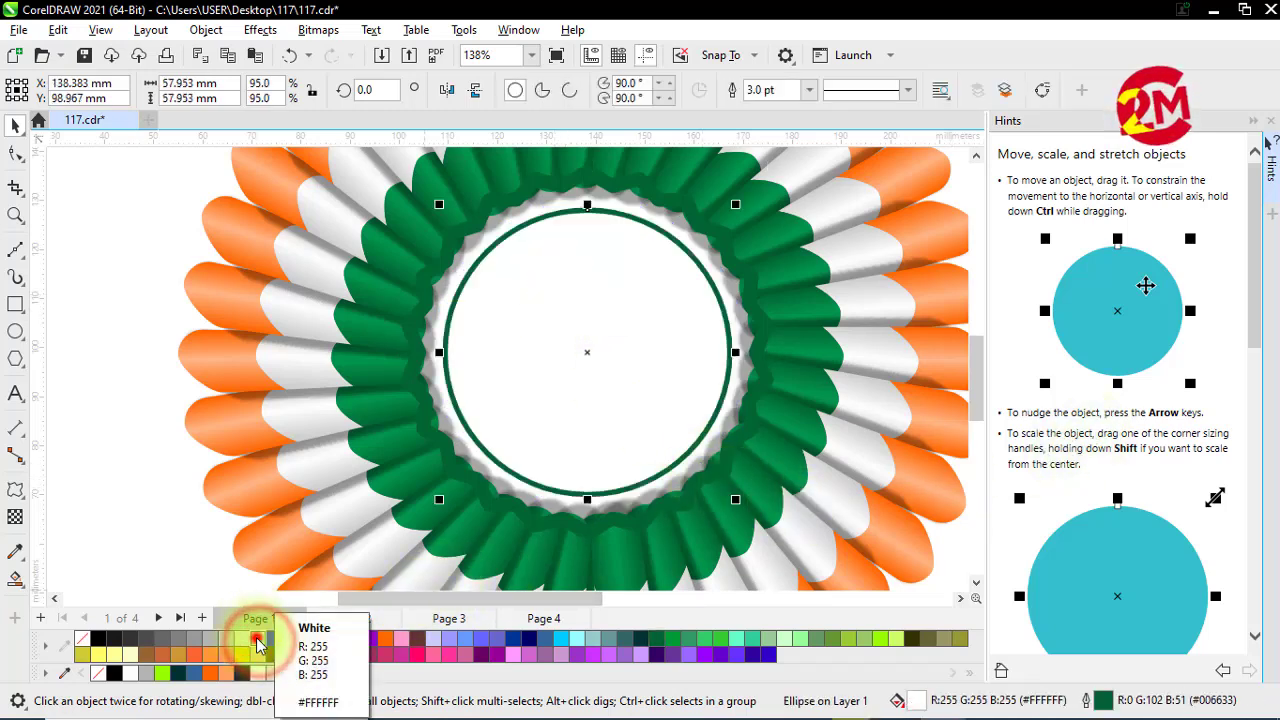
pyautogui.moveTo(735, 500); pyautogui.dragTo(762, 531)
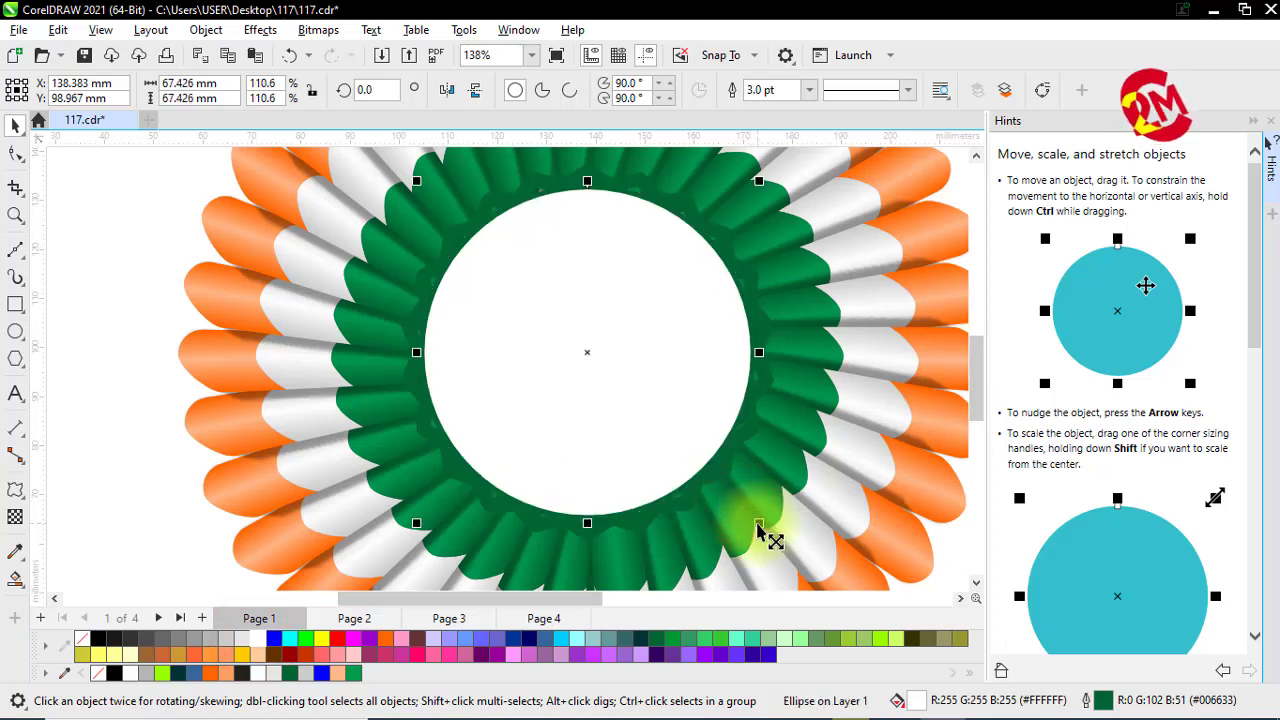
pyautogui.click(765, 392)
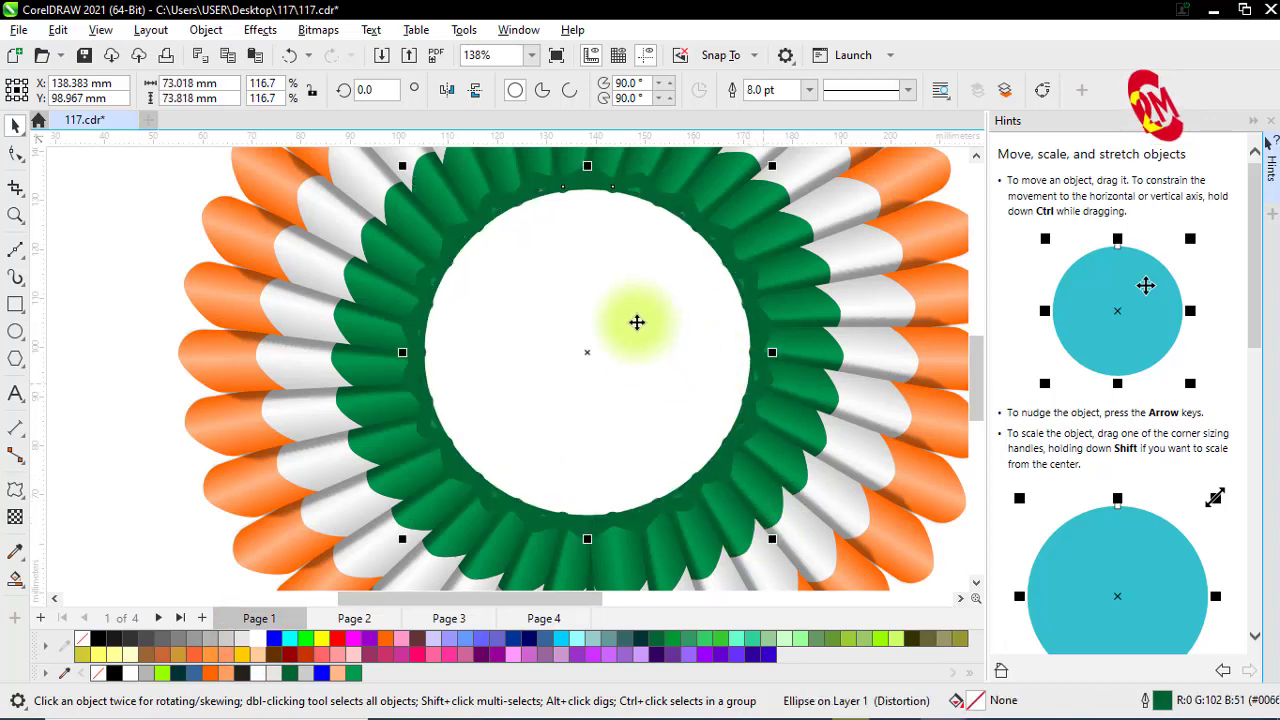
# Place a copy of the chakra wheel on the white circle and centre it on the distorted dark green ring
pyautogui.scroll(-4, 634, 320)
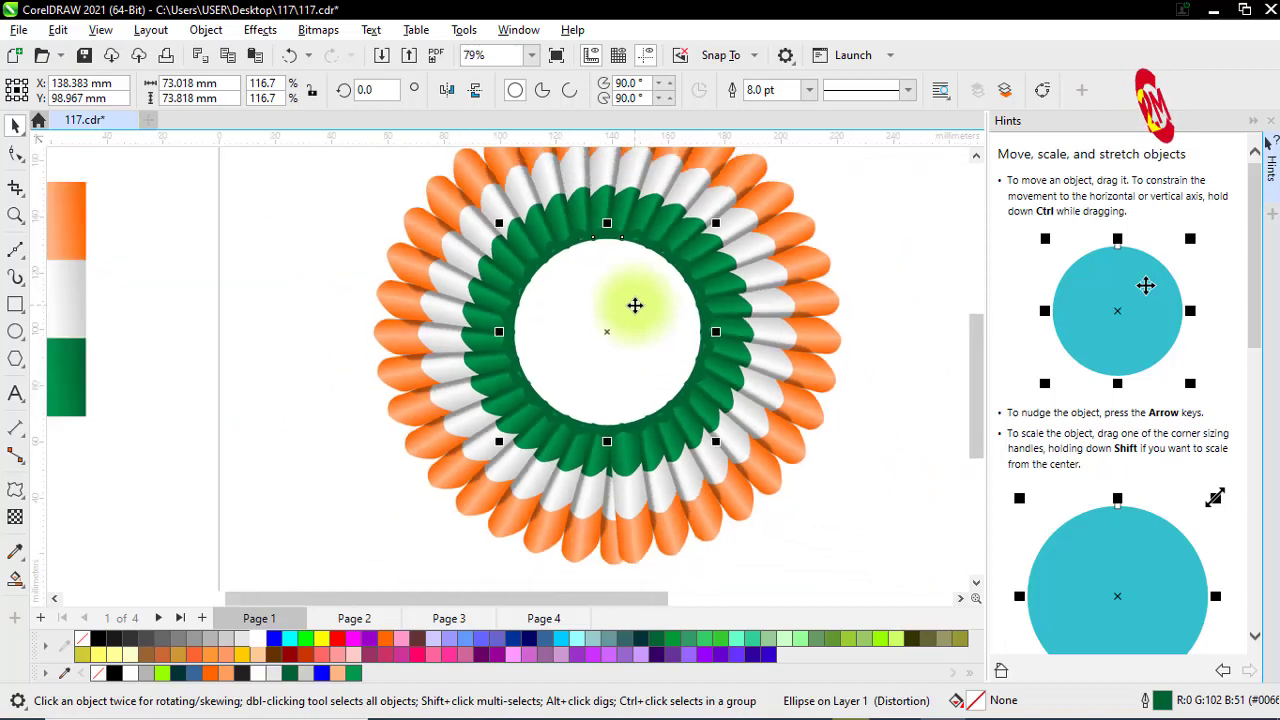
pyautogui.scroll(-2, 605, 332)
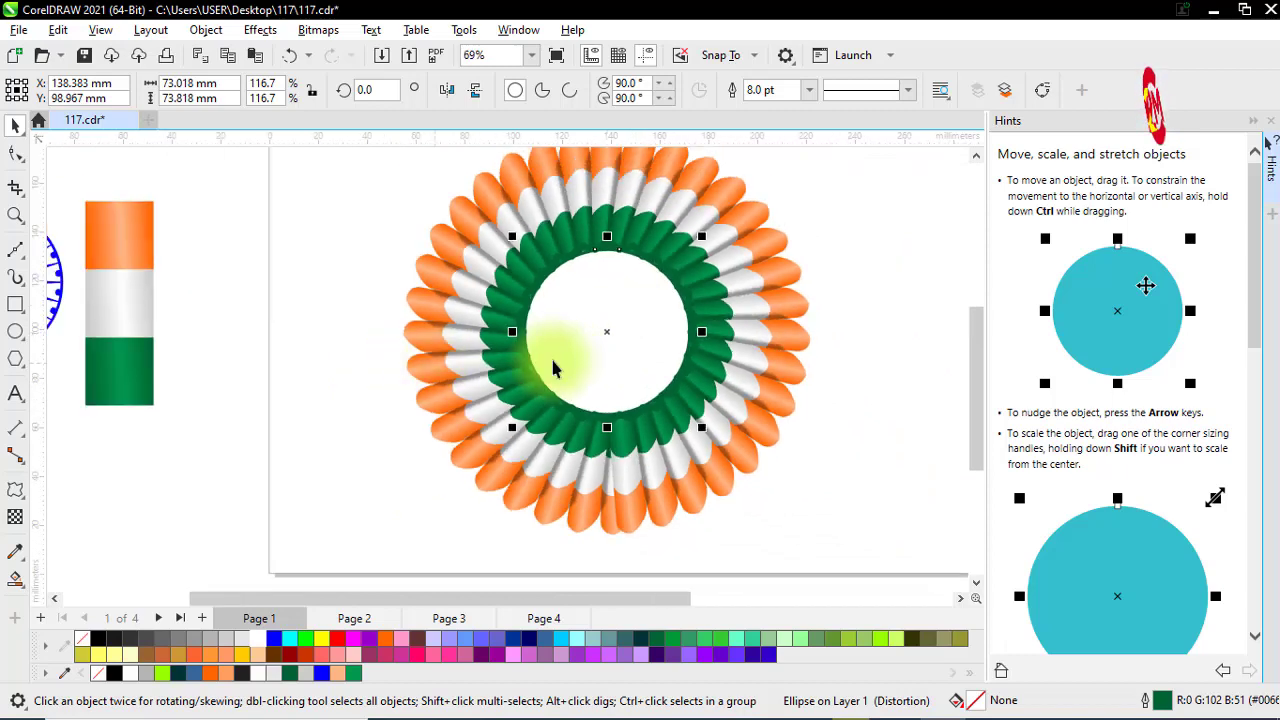
pyautogui.scroll(-1, 580, 360)
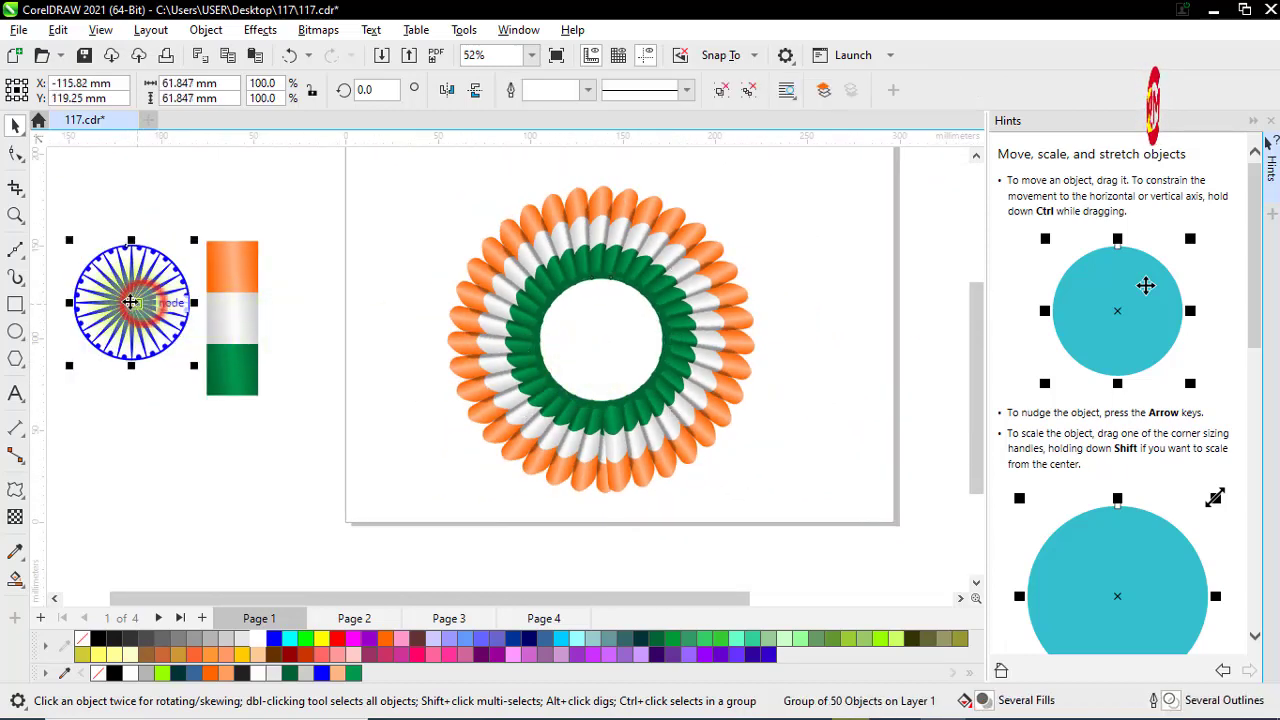
pyautogui.moveTo(130, 300); pyautogui.dragTo(600, 338)
pyautogui.scroll(2, 612, 325)
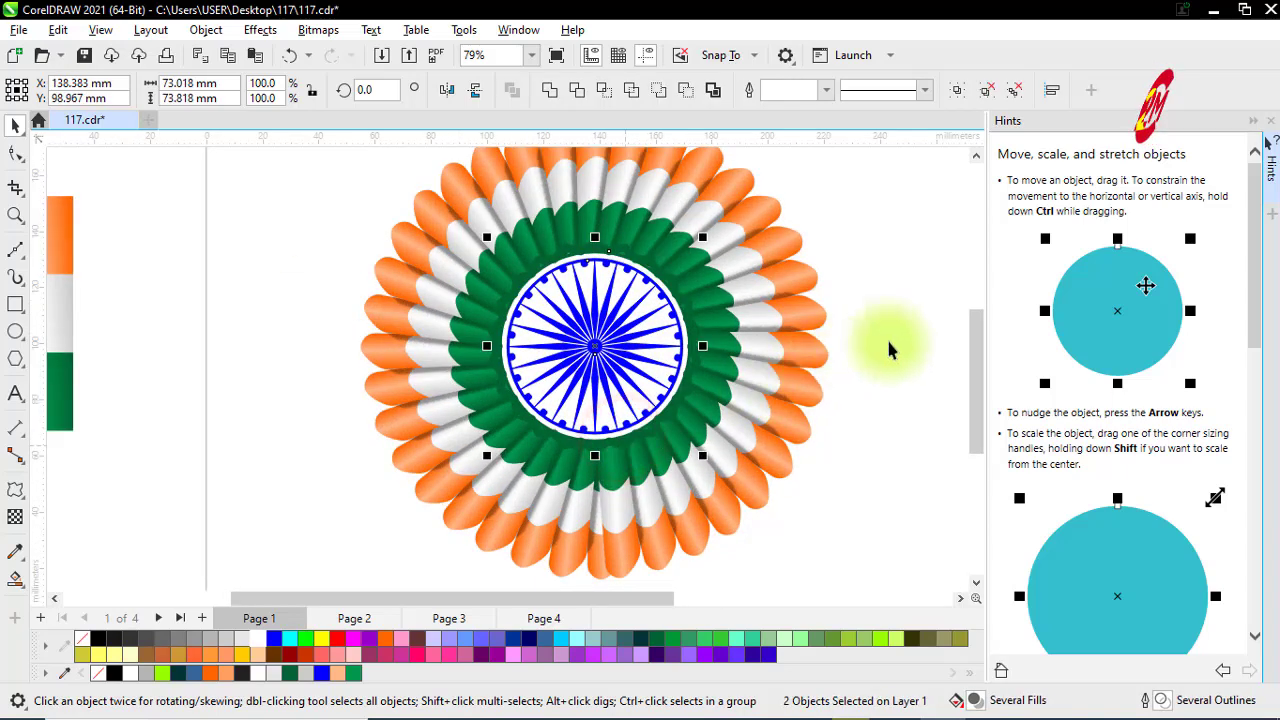
pyautogui.click(922, 336)
pyautogui.scroll(-1, 625, 310)
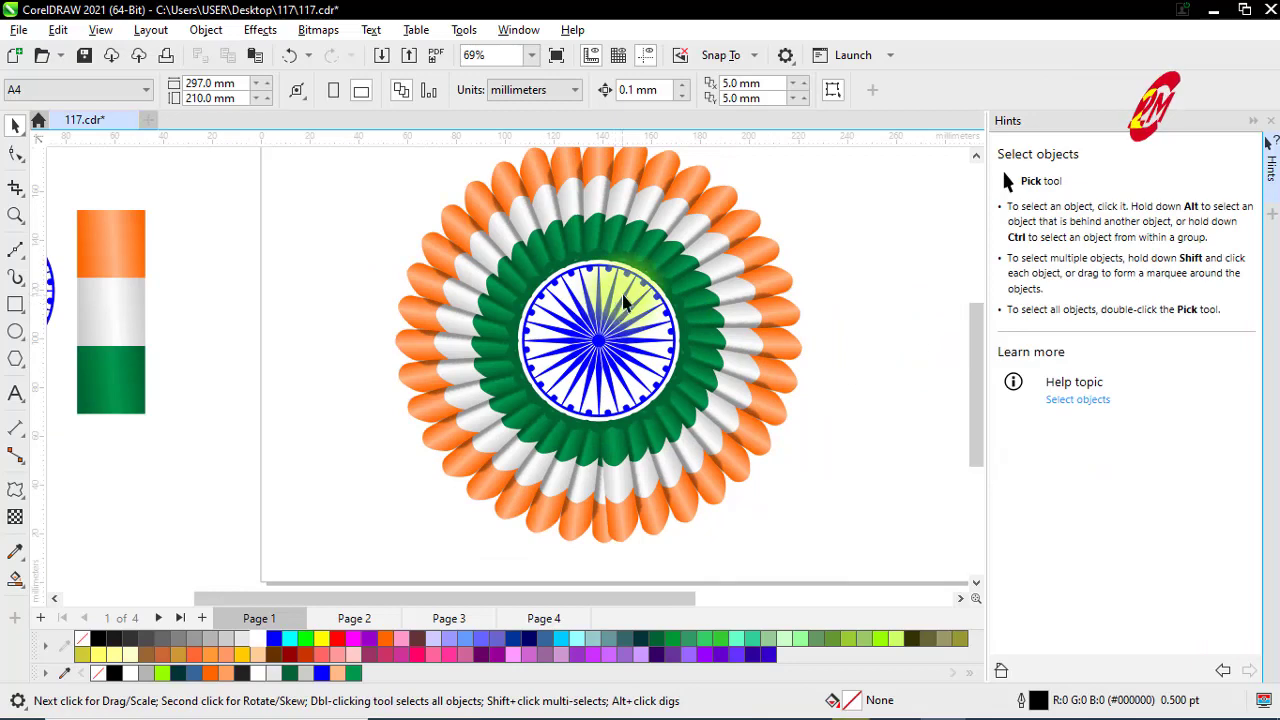
# Try shrinking the centred chakra wheel from its centre to about 57 mm in diameter
pyautogui.scroll(2, 601, 331)
pyautogui.click(700, 462)
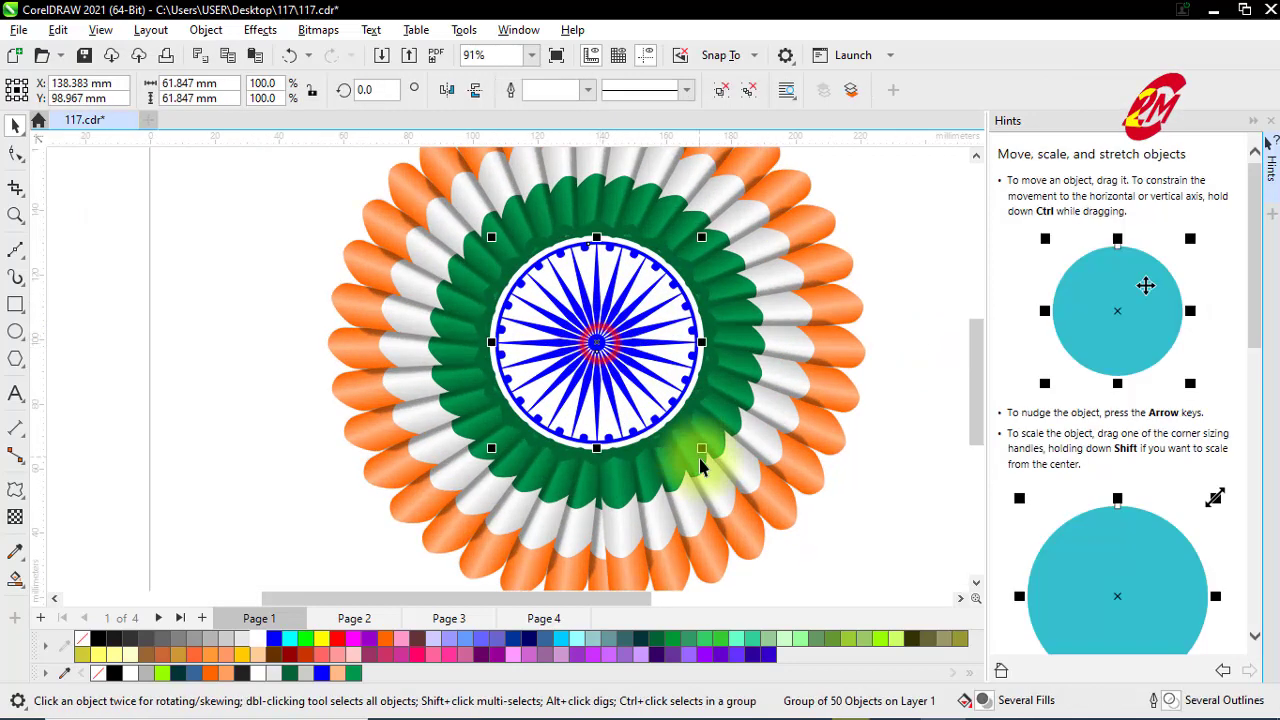
pyautogui.moveTo(702, 450); pyautogui.dragTo(693, 440)
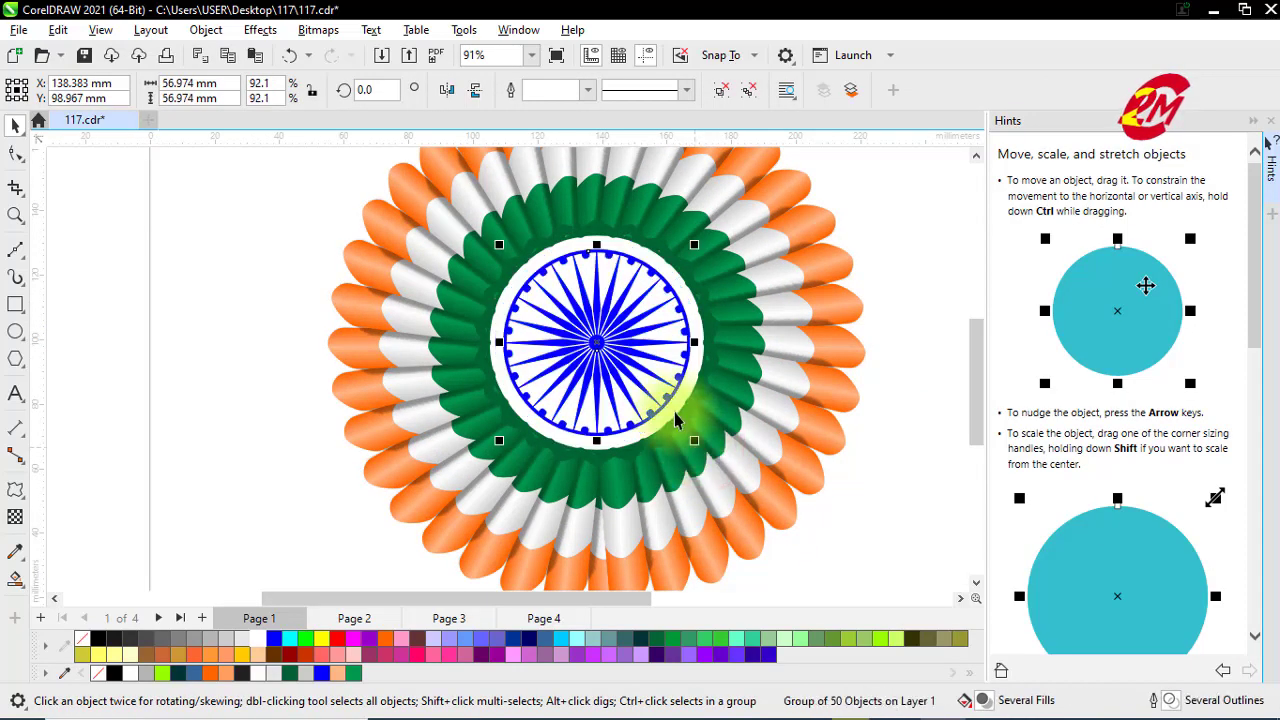
pyautogui.scroll(-3, 680, 330)
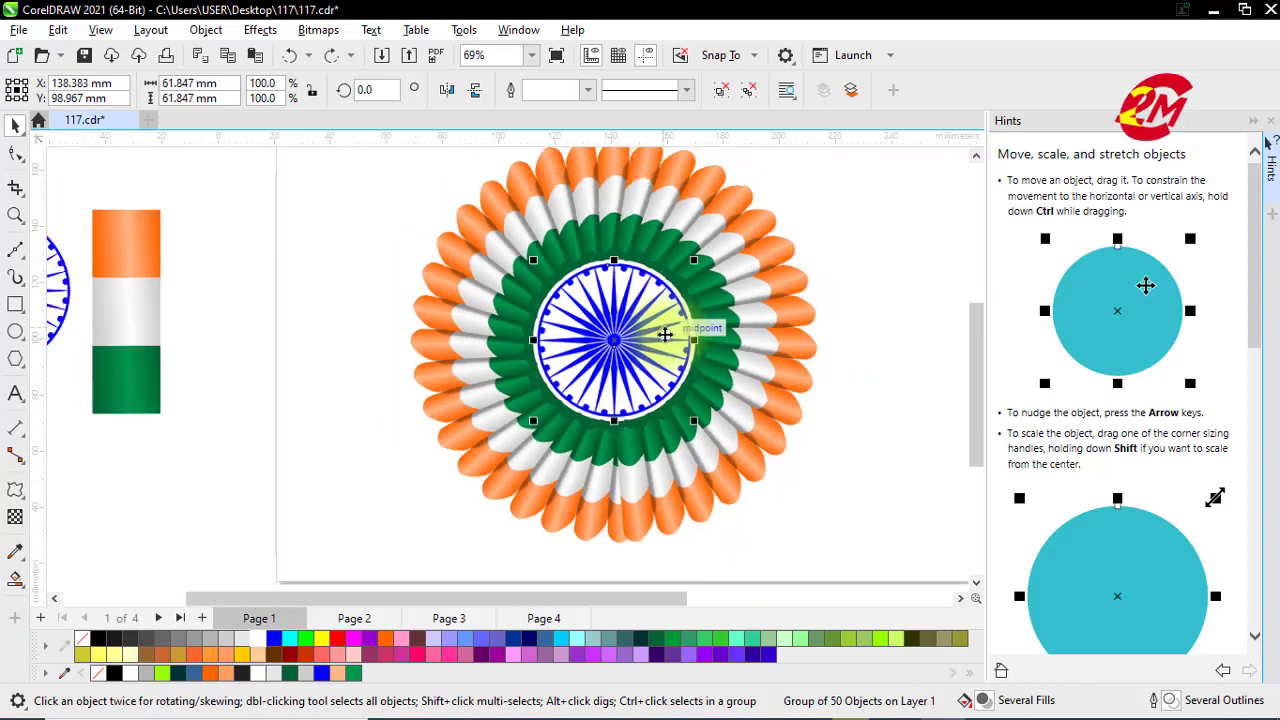
pyautogui.click(360, 333)
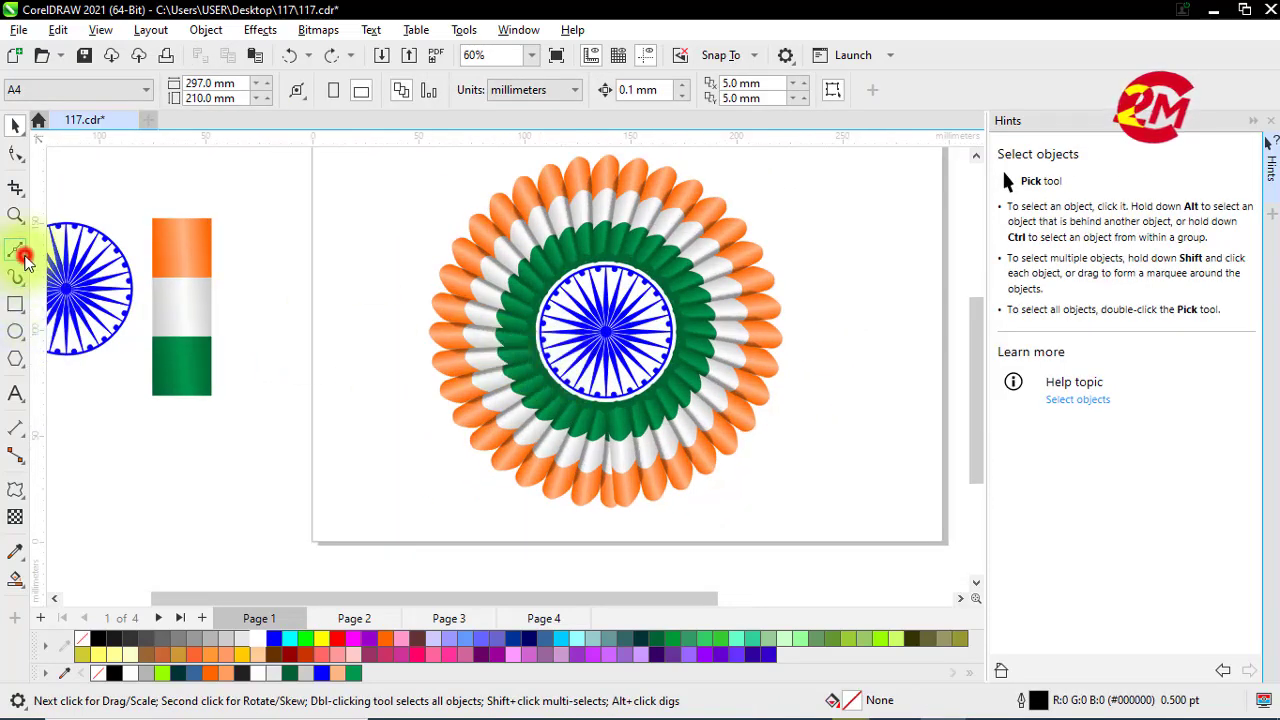
# Draw a closed five-node ribbon tail outline with the Bézier tool, from the chakra circle's lower edge to a notched end below the page
pyautogui.click(25, 260)
pyautogui.click(60, 288)
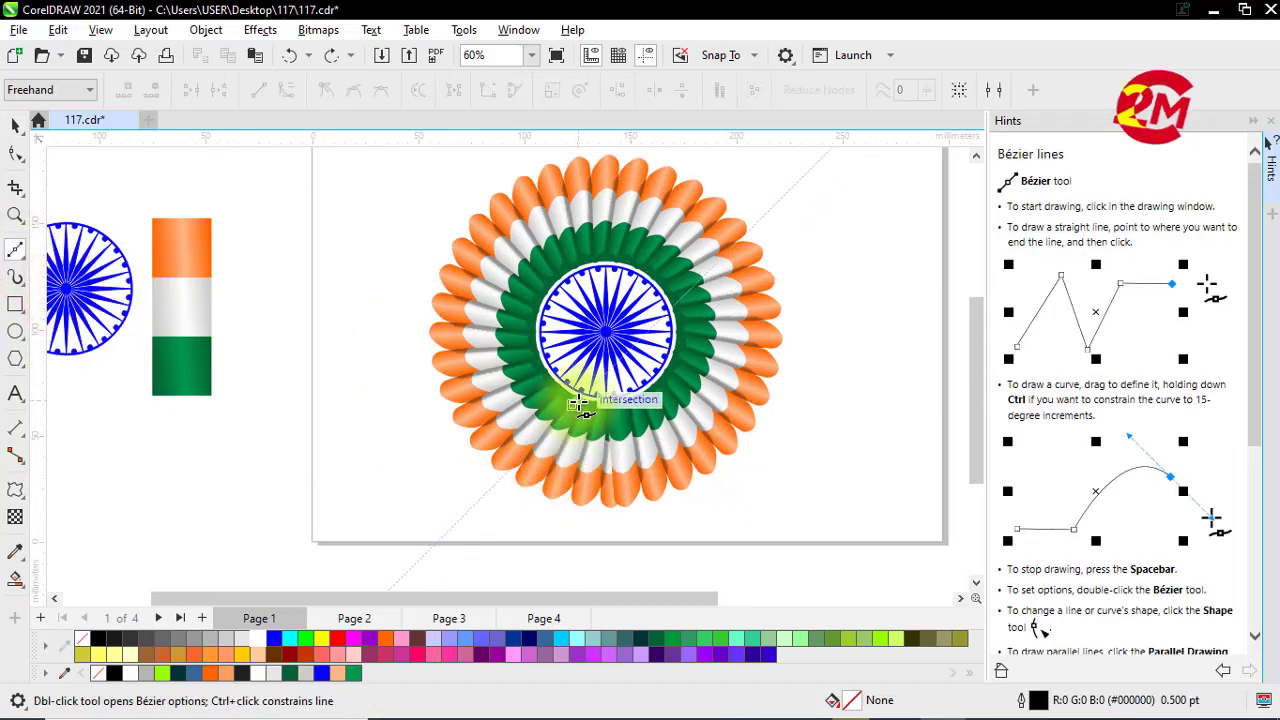
pyautogui.click(577, 399)
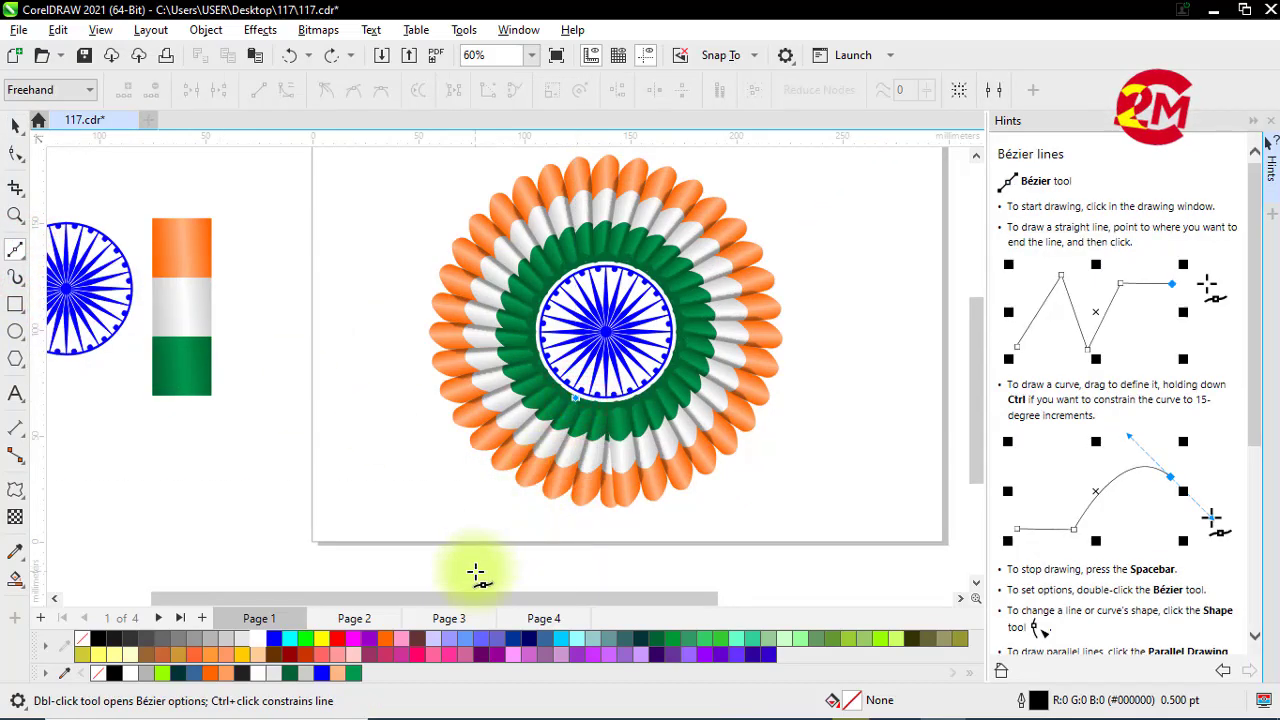
pyautogui.click(477, 572)
pyautogui.click(529, 534)
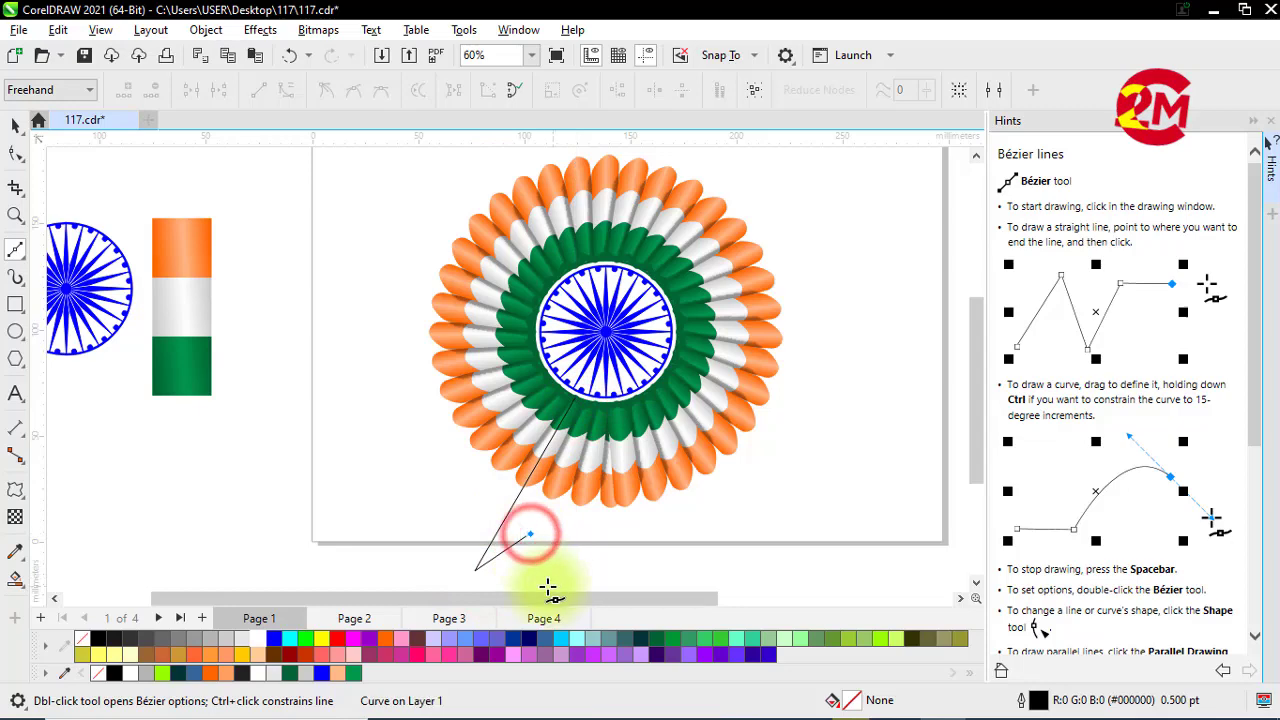
pyautogui.click(541, 589)
pyautogui.scroll(-1, 565, 418)
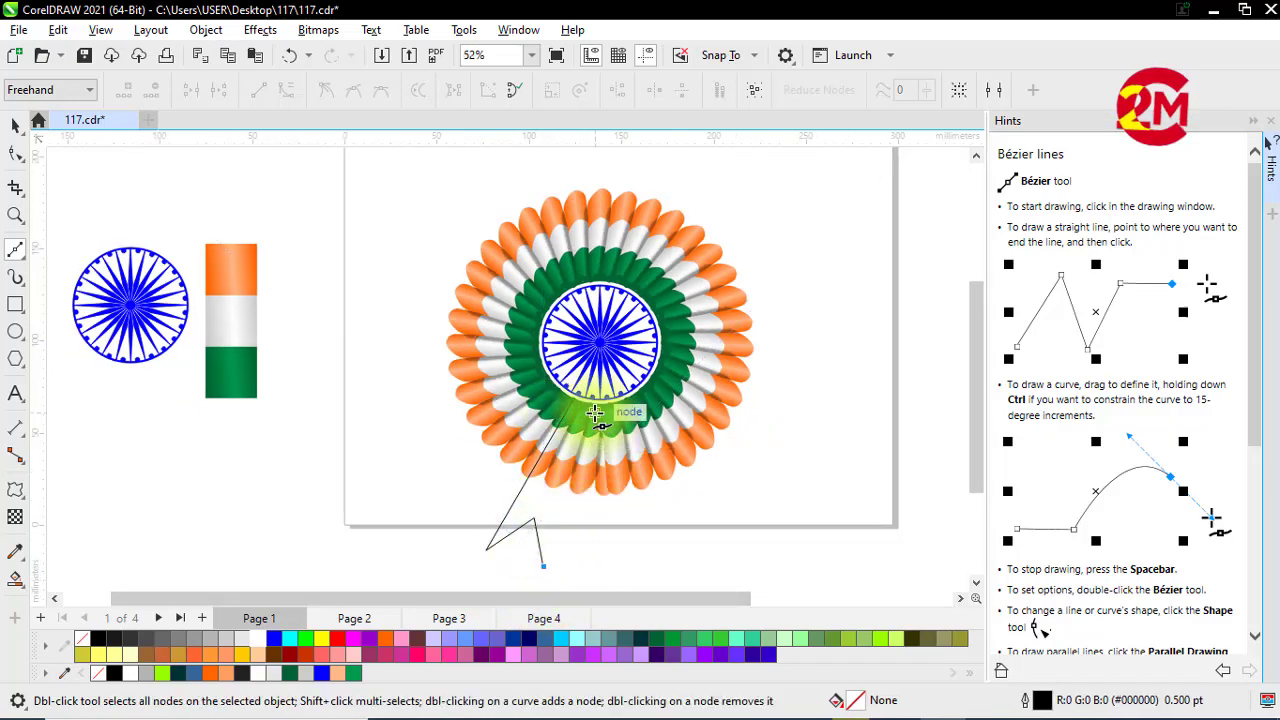
pyautogui.scroll(3, 595, 412)
pyautogui.click(595, 405)
pyautogui.scroll(3, 591, 400)
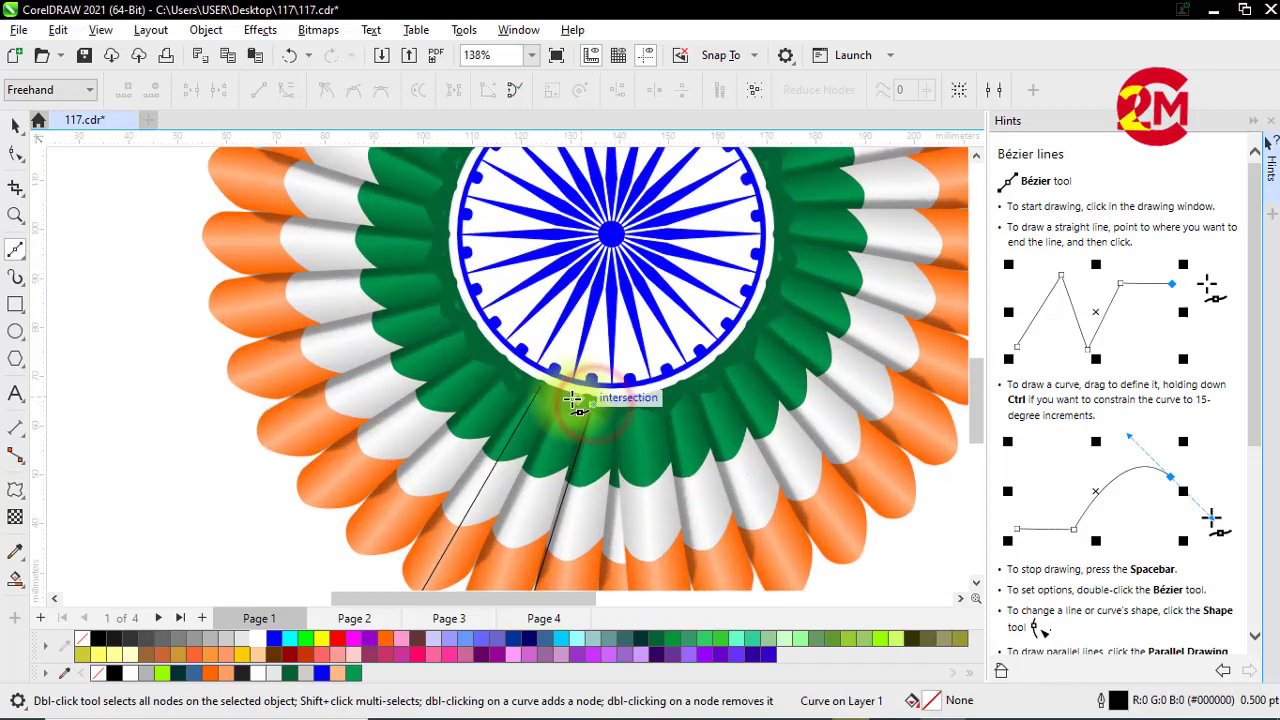
pyautogui.click(540, 386)
pyautogui.scroll(-4, 530, 372)
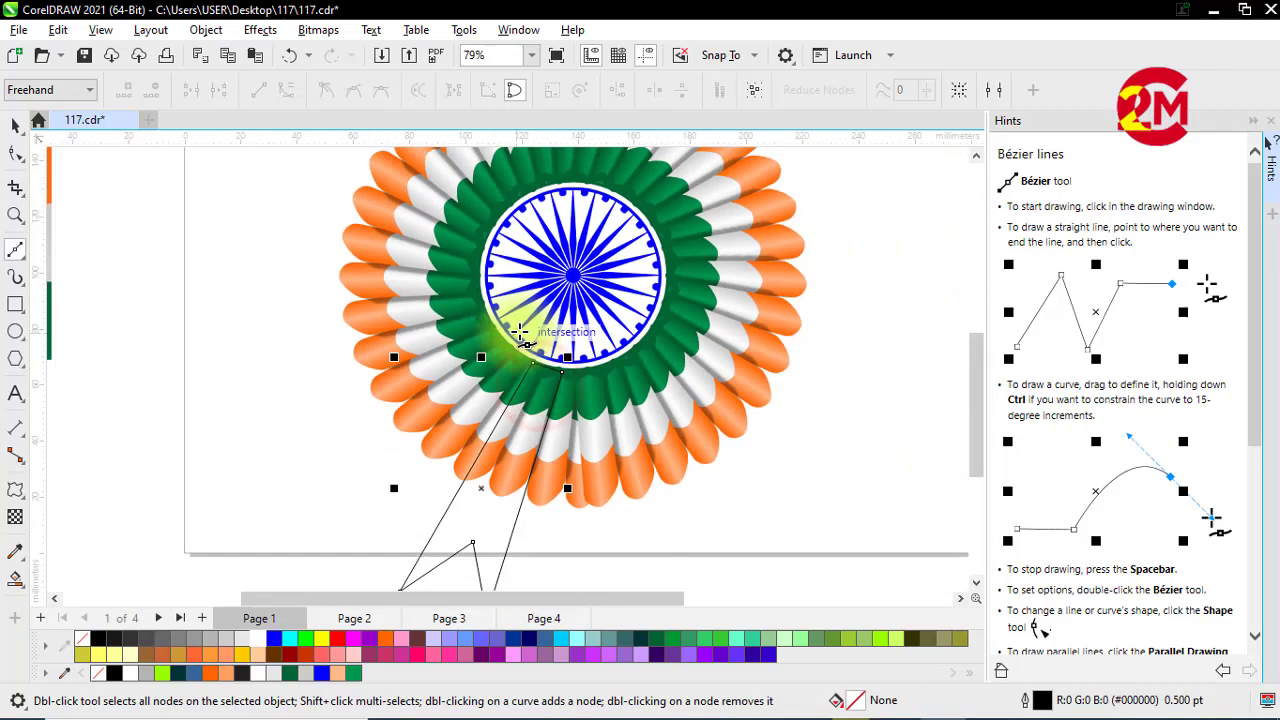
# Convert the two long sides of the ribbon tail outline to curves and bow both toward the upper left
pyautogui.click(17, 155)
pyautogui.scroll(2, 480, 484)
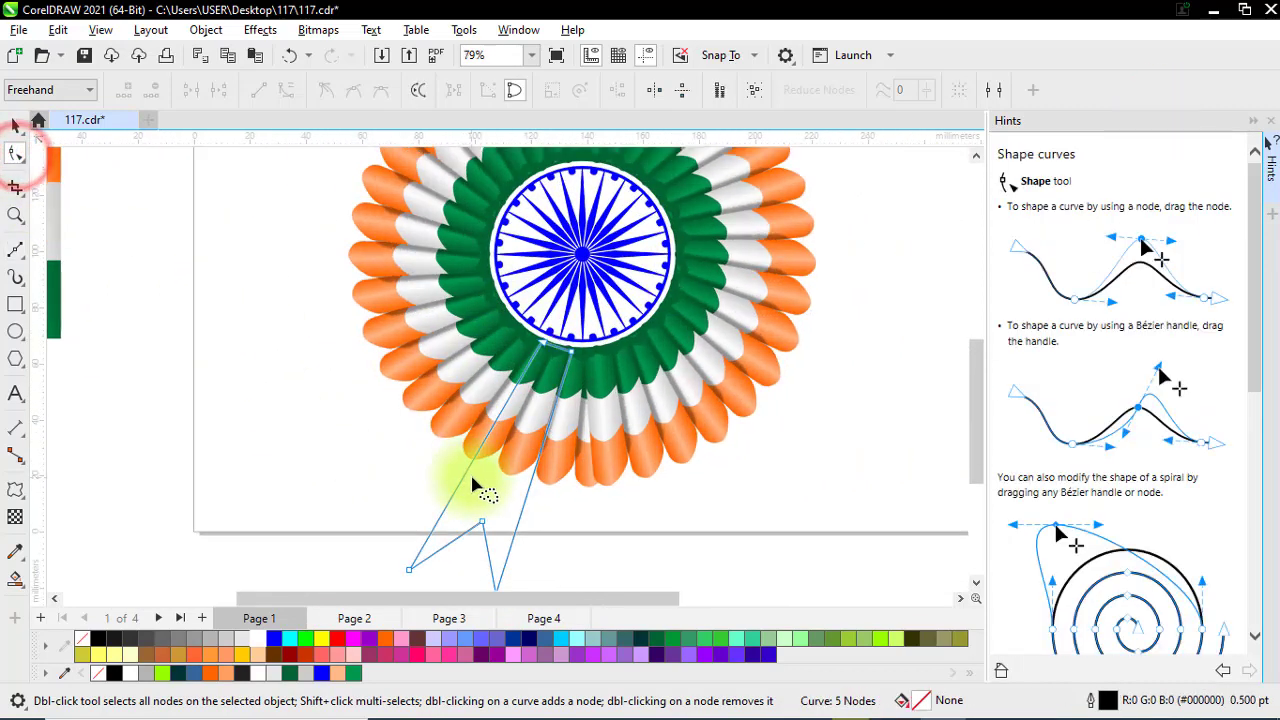
pyautogui.click(474, 455)
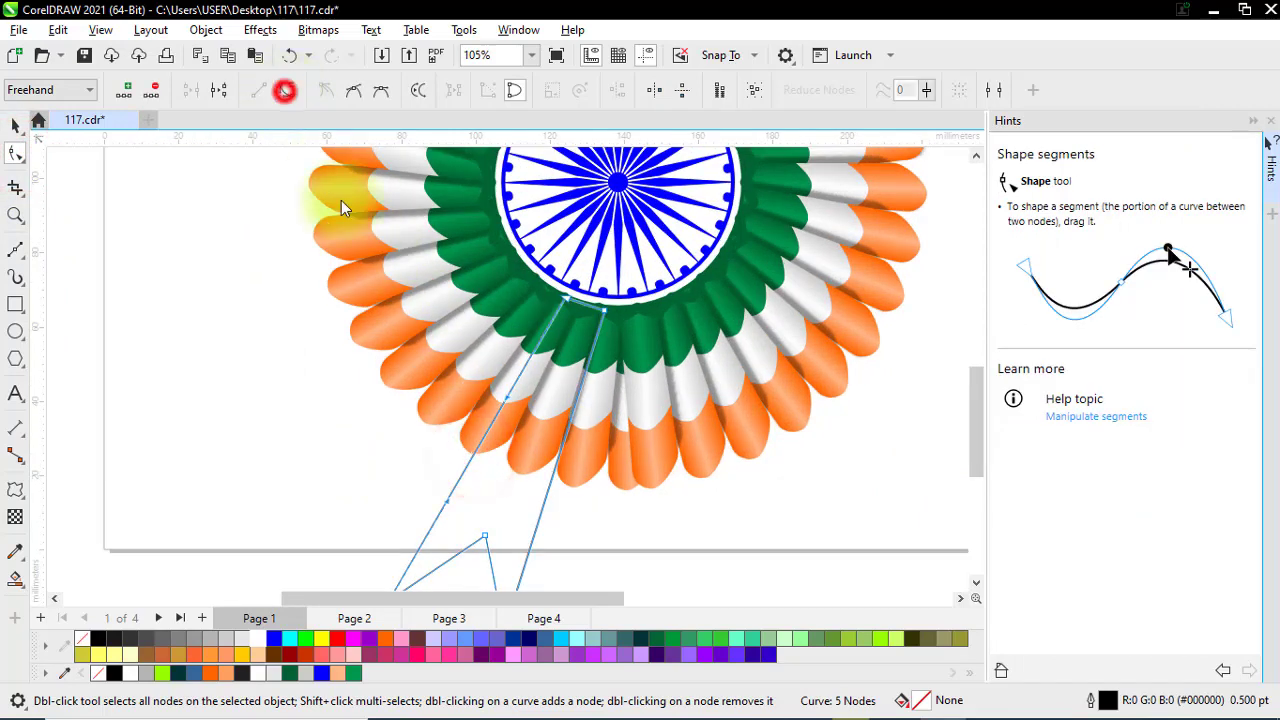
pyautogui.moveTo(482, 447); pyautogui.dragTo(468, 426)
pyautogui.click(549, 486)
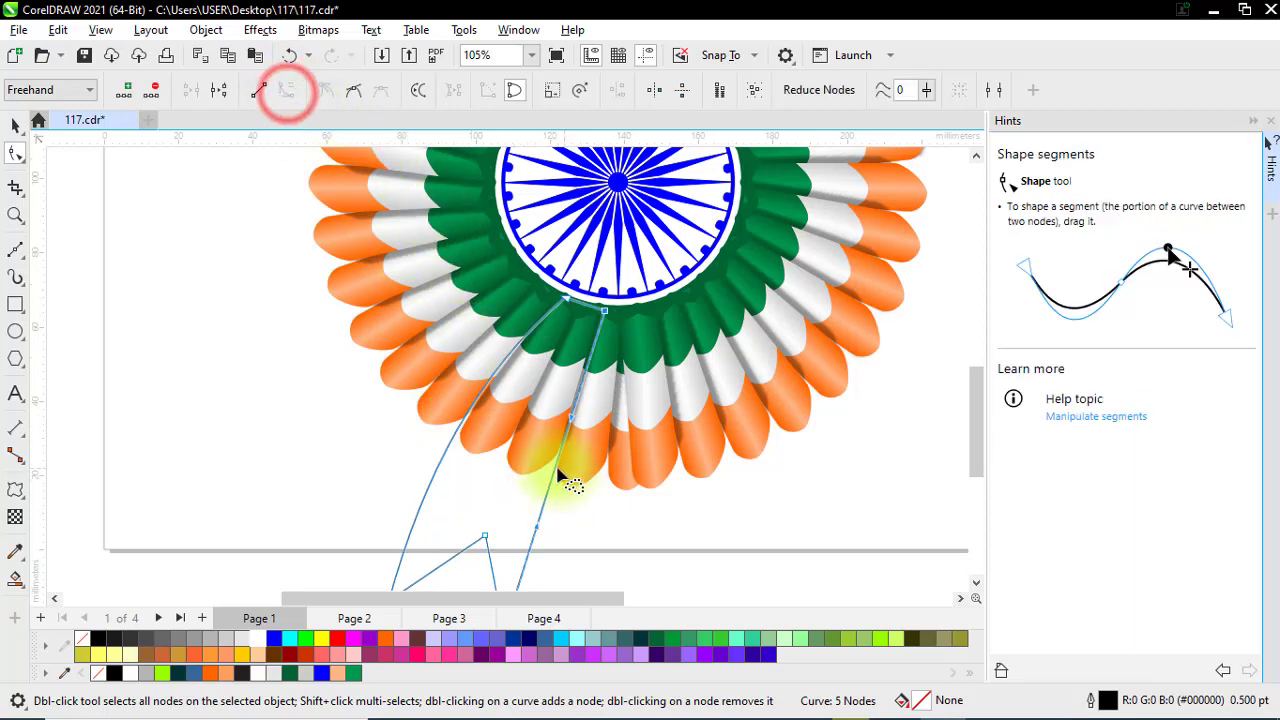
pyautogui.moveTo(561, 468); pyautogui.dragTo(535, 440)
# Deepen the tail's end notch and lower its right tip slightly, making the outline about 58 × 94 mm
pyautogui.scroll(-2, 486, 300)
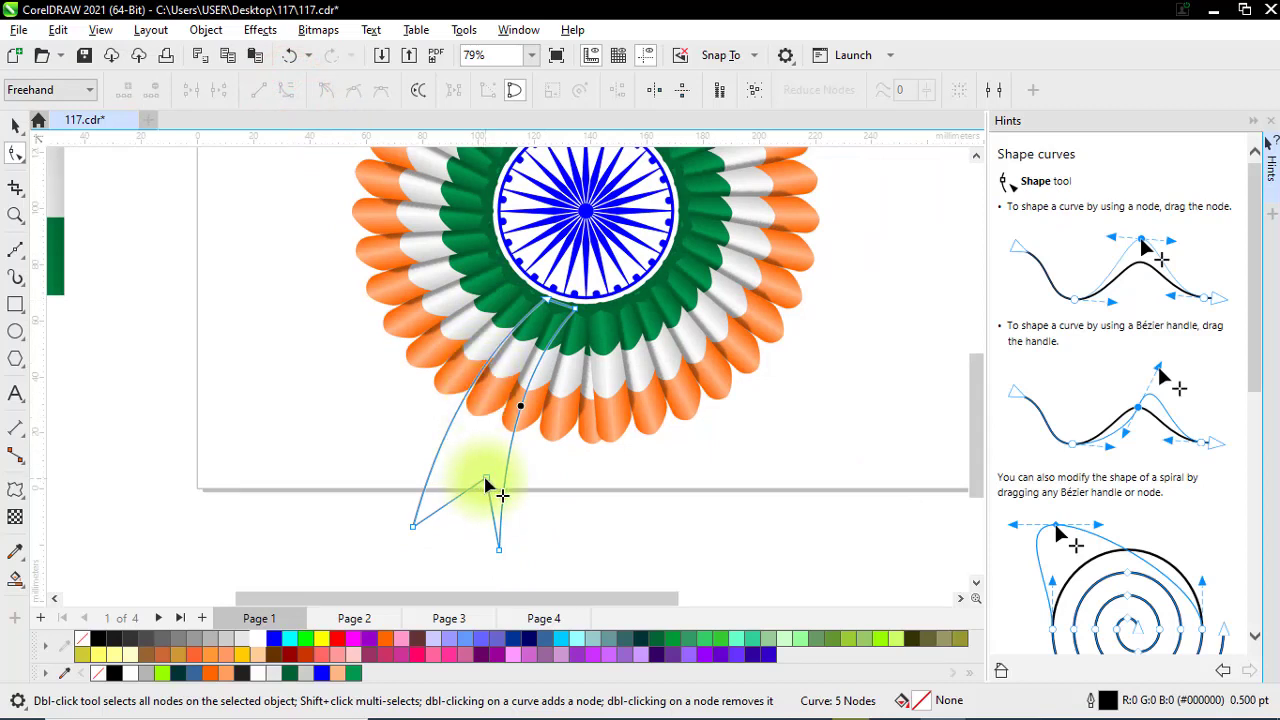
pyautogui.moveTo(487, 486); pyautogui.dragTo(474, 467)
pyautogui.moveTo(499, 552); pyautogui.dragTo(497, 562)
pyautogui.click(12, 122)
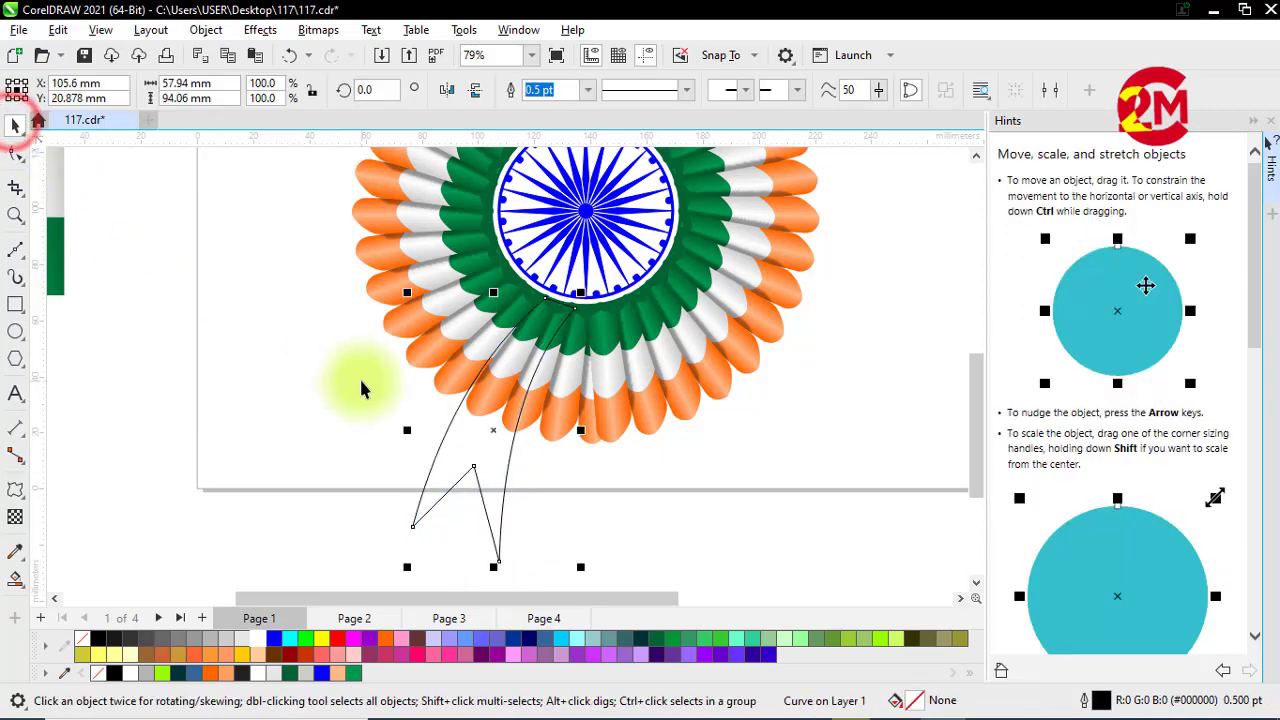
# Place a copy of the ribbon tail to the right of the first and rotate it to about 14.4 degrees so their edges meet
pyautogui.moveTo(468, 420); pyautogui.dragTo(504, 440)
pyautogui.click(494, 484)
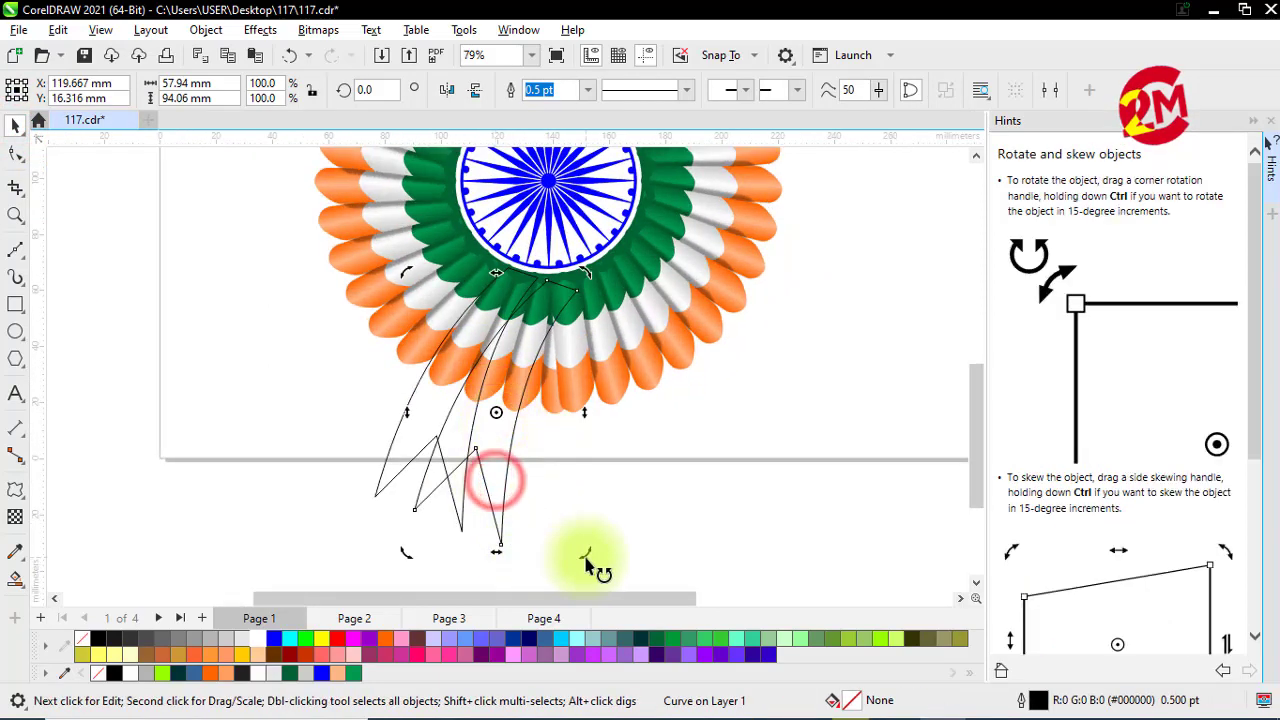
pyautogui.moveTo(587, 563)
pyautogui.mouseDown()
pyautogui.moveTo(623, 559)
pyautogui.moveTo(565, 550)
pyautogui.mouseUp()
pyautogui.click(507, 464)
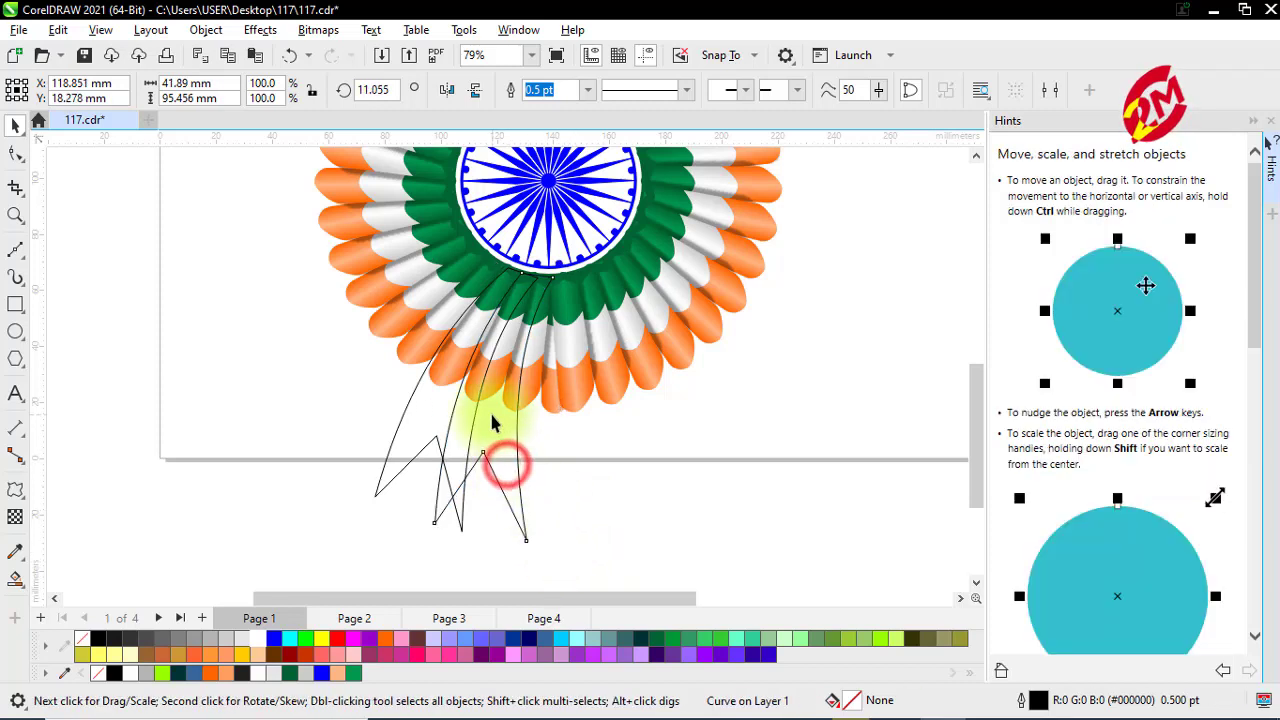
pyautogui.moveTo(492, 404); pyautogui.dragTo(511, 416)
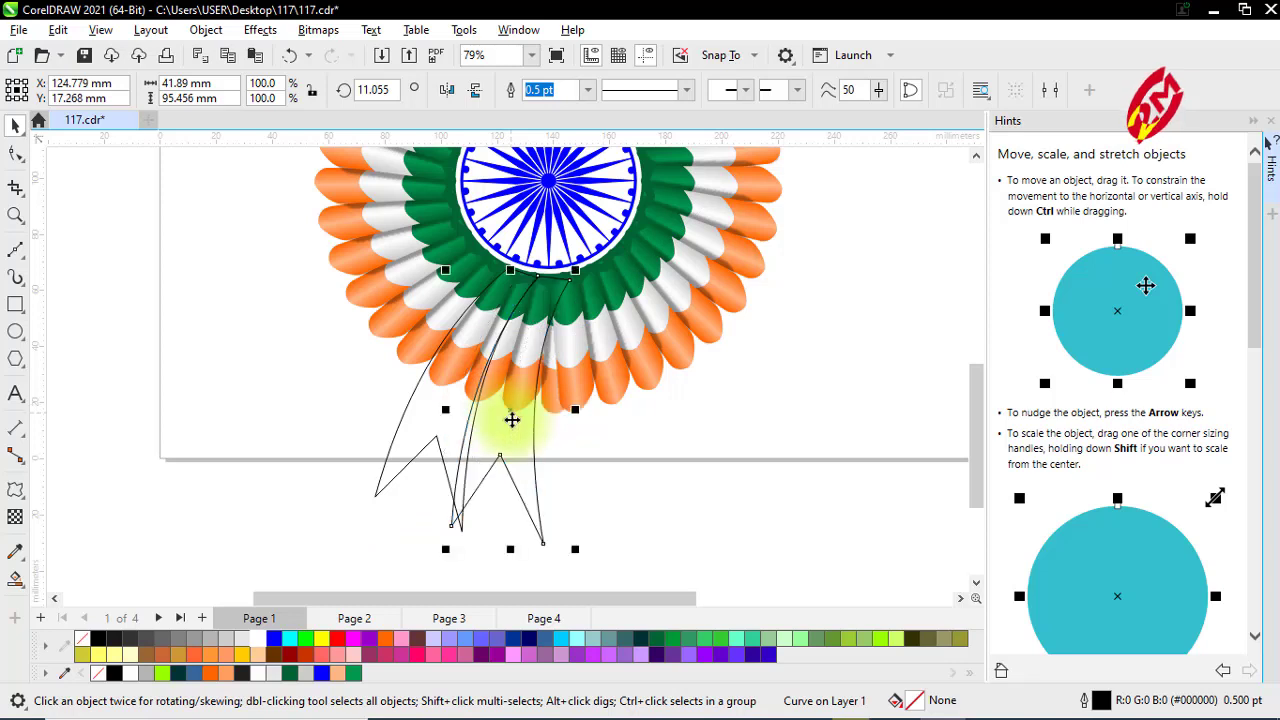
pyautogui.click(532, 487)
pyautogui.moveTo(580, 563); pyautogui.dragTo(594, 566)
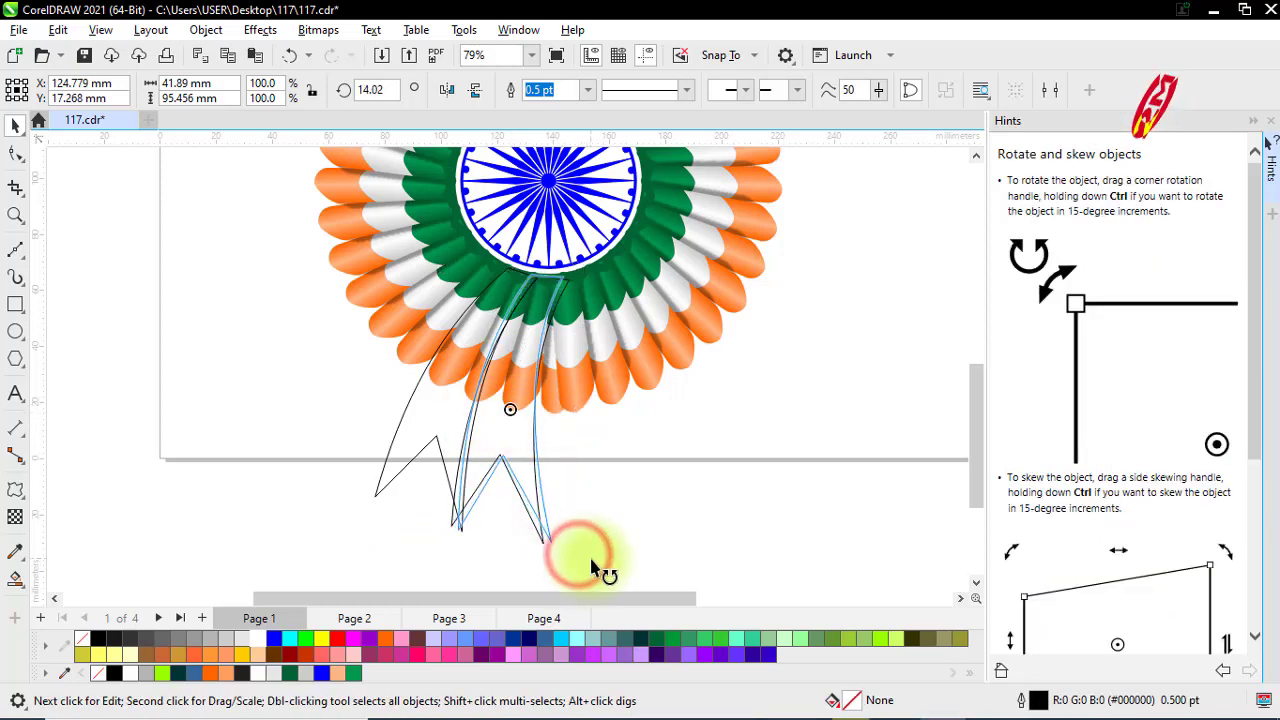
pyautogui.click(517, 428)
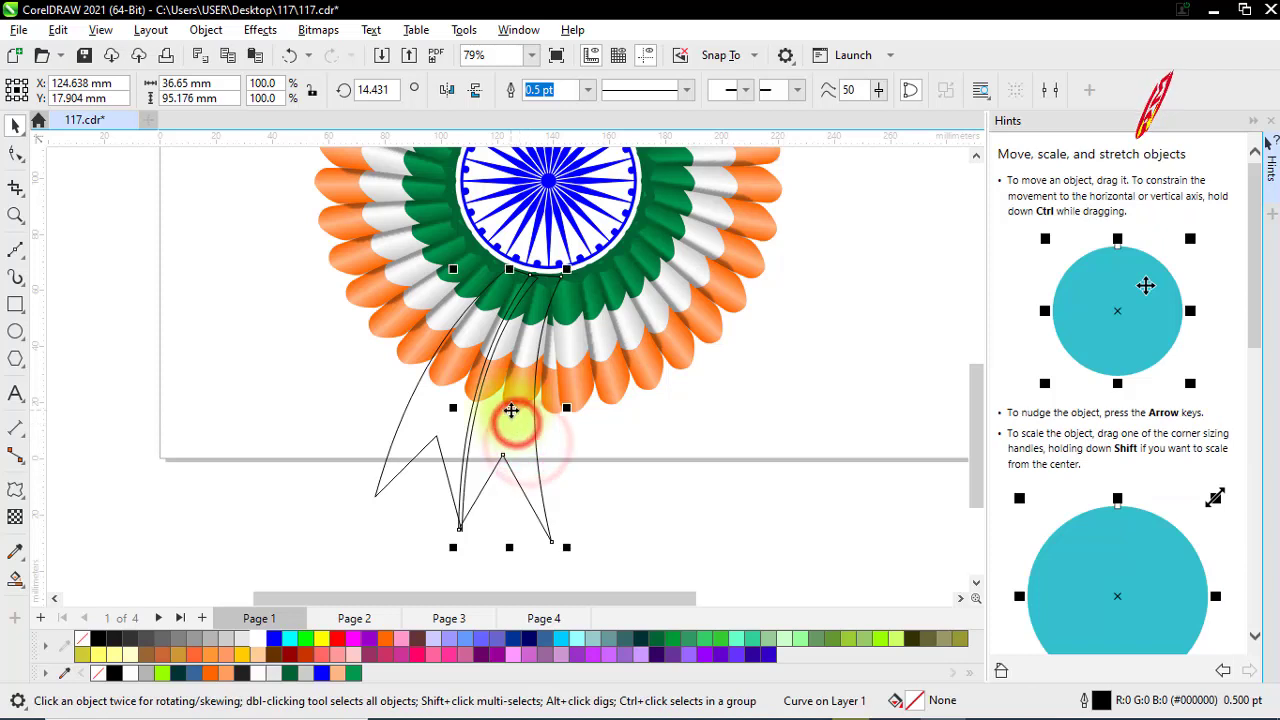
# Place a copy of the second ribbon tail to its right, rotated to about 29.2 degrees and set against the second tail's edge
pyautogui.moveTo(509, 417); pyautogui.dragTo(557, 428)
pyautogui.scroll(-1, 483, 437)
pyautogui.click(558, 415)
pyautogui.moveTo(618, 548)
pyautogui.mouseDown()
pyautogui.moveTo(609, 541)
pyautogui.moveTo(649, 549)
pyautogui.moveTo(625, 533)
pyautogui.mouseUp()
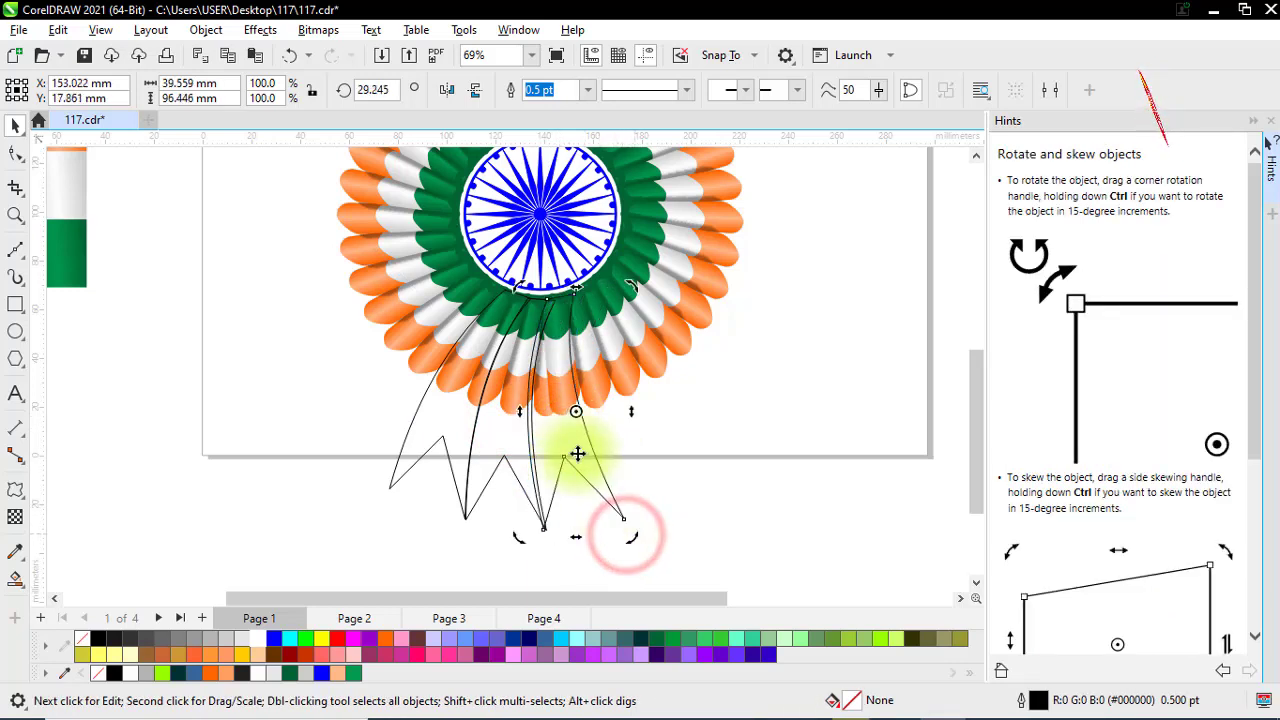
pyautogui.click(566, 446)
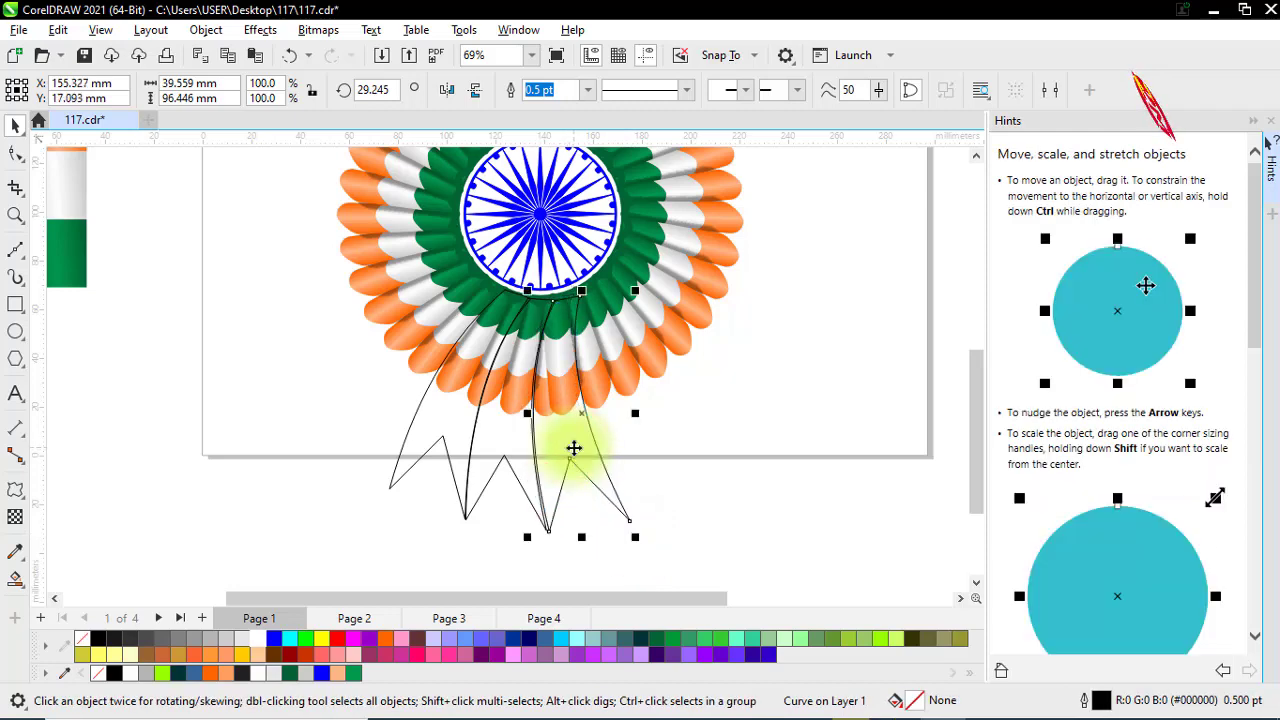
# Fine-tune the third ribbon tail's rotation to about 27.9 degrees so its tip meets the second tail, and deselect it
pyautogui.scroll(2, 565, 530)
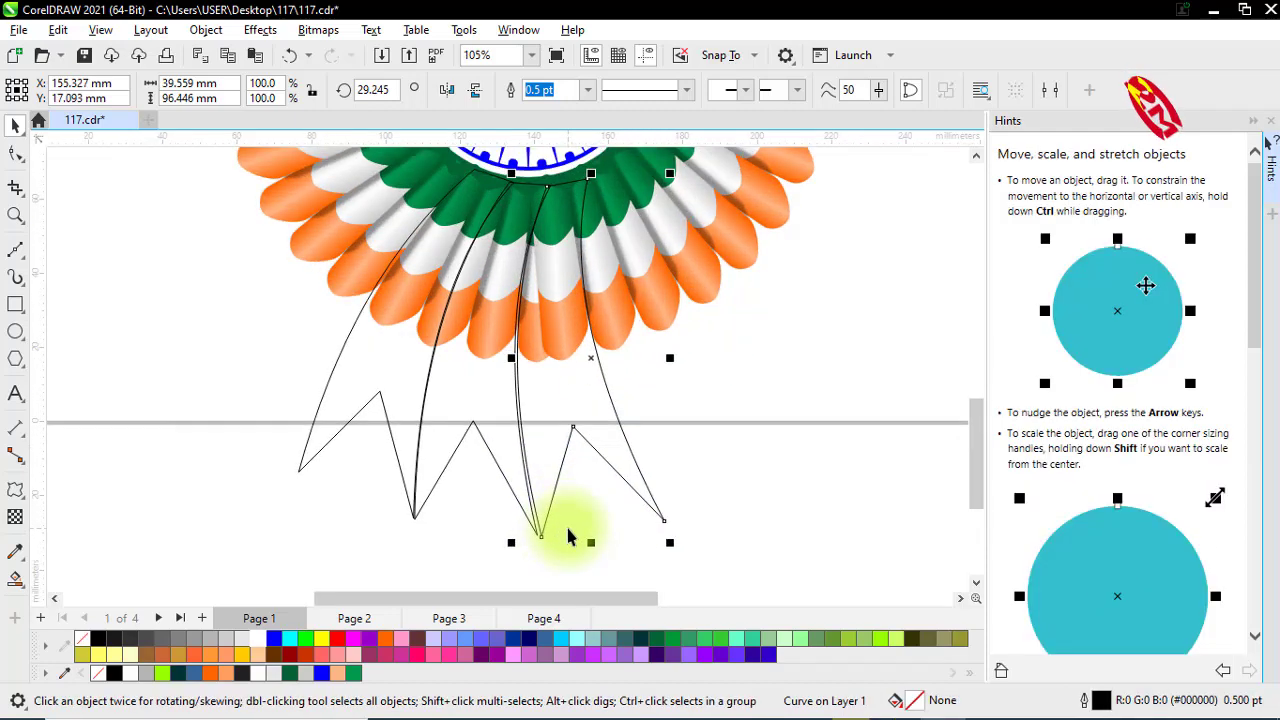
pyautogui.click(634, 466)
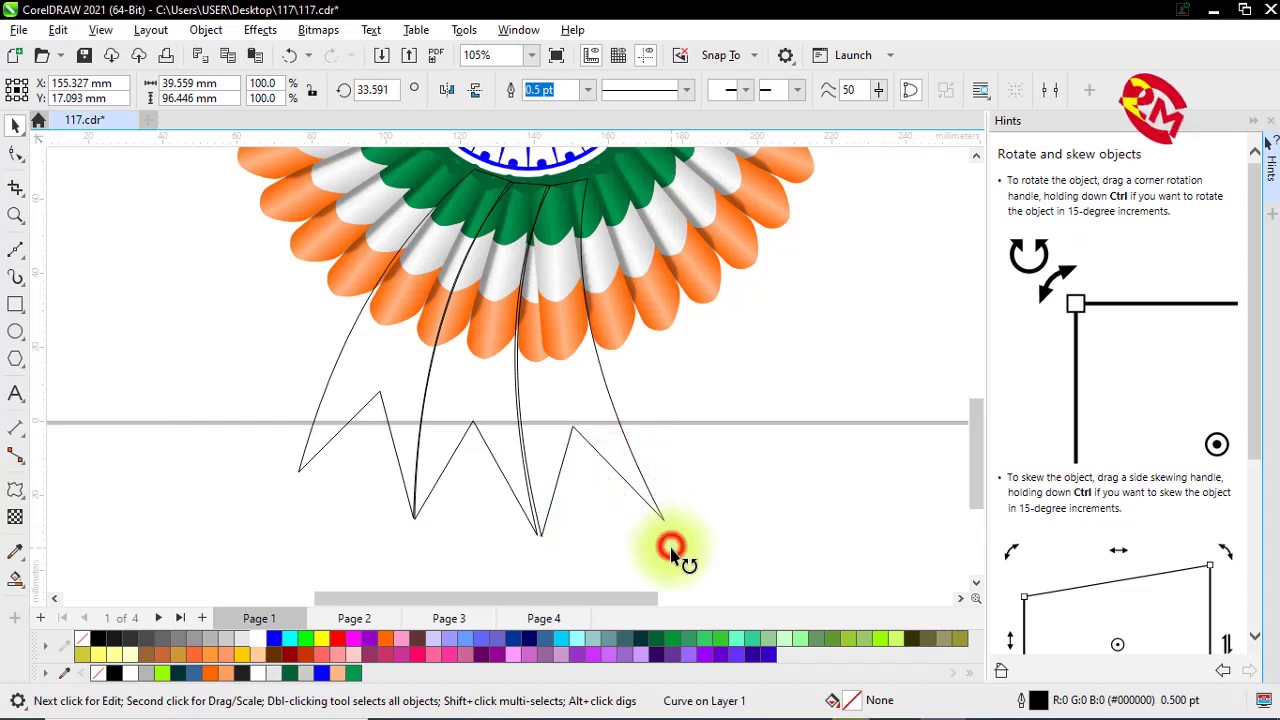
pyautogui.moveTo(672, 548)
pyautogui.mouseDown()
pyautogui.moveTo(680, 563)
pyautogui.moveTo(672, 550)
pyautogui.mouseUp()
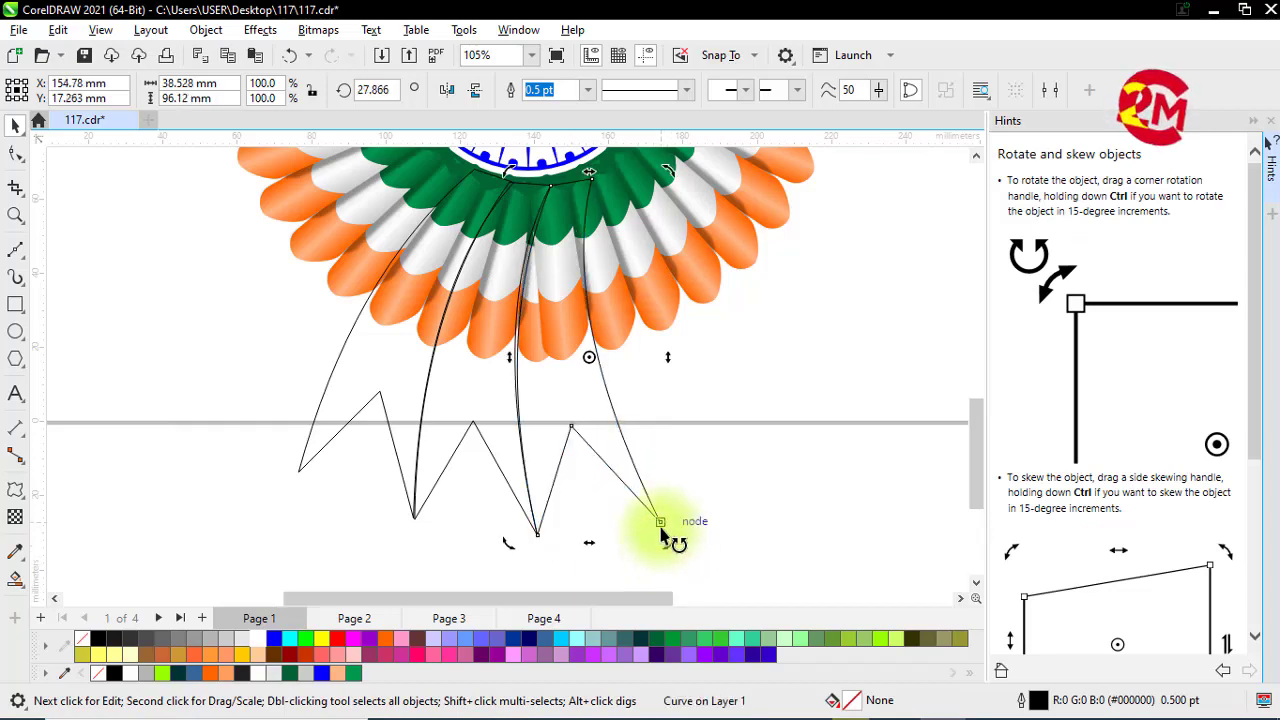
pyautogui.scroll(-2, 660, 535)
pyautogui.click(731, 506)
pyautogui.scroll(1, 557, 486)
pyautogui.scroll(-1, 600, 430)
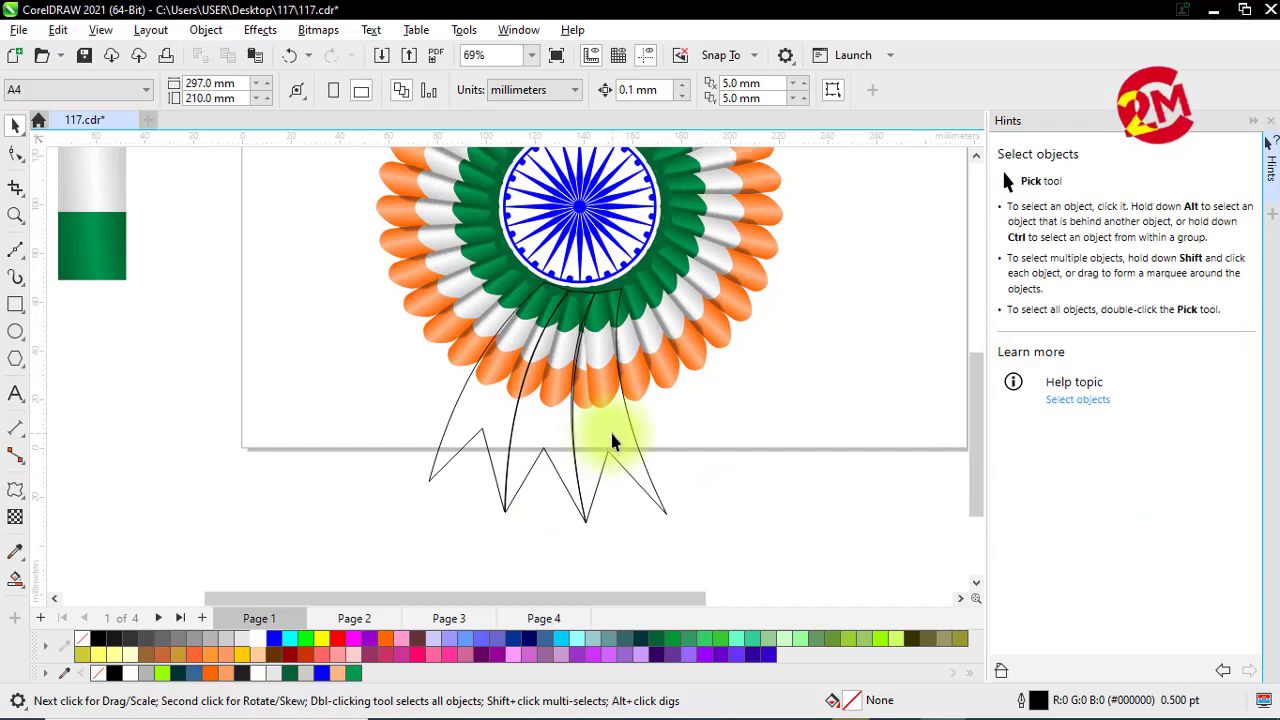
# Copy the orange gradient fill from the top square of the flag strip to the leftmost ribbon tail
pyautogui.scroll(-1, 534, 529)
pyautogui.scroll(-1, 526, 529)
pyautogui.click(212, 202)
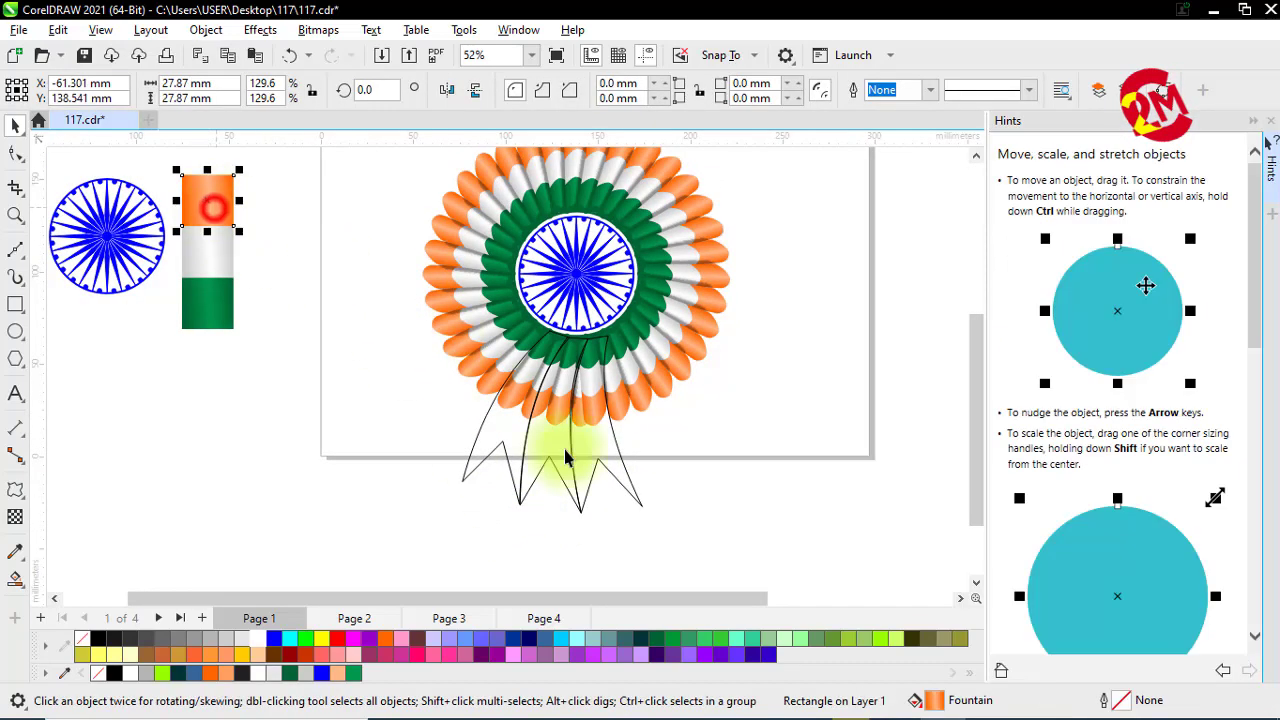
pyautogui.moveTo(932, 700); pyautogui.dragTo(503, 435)
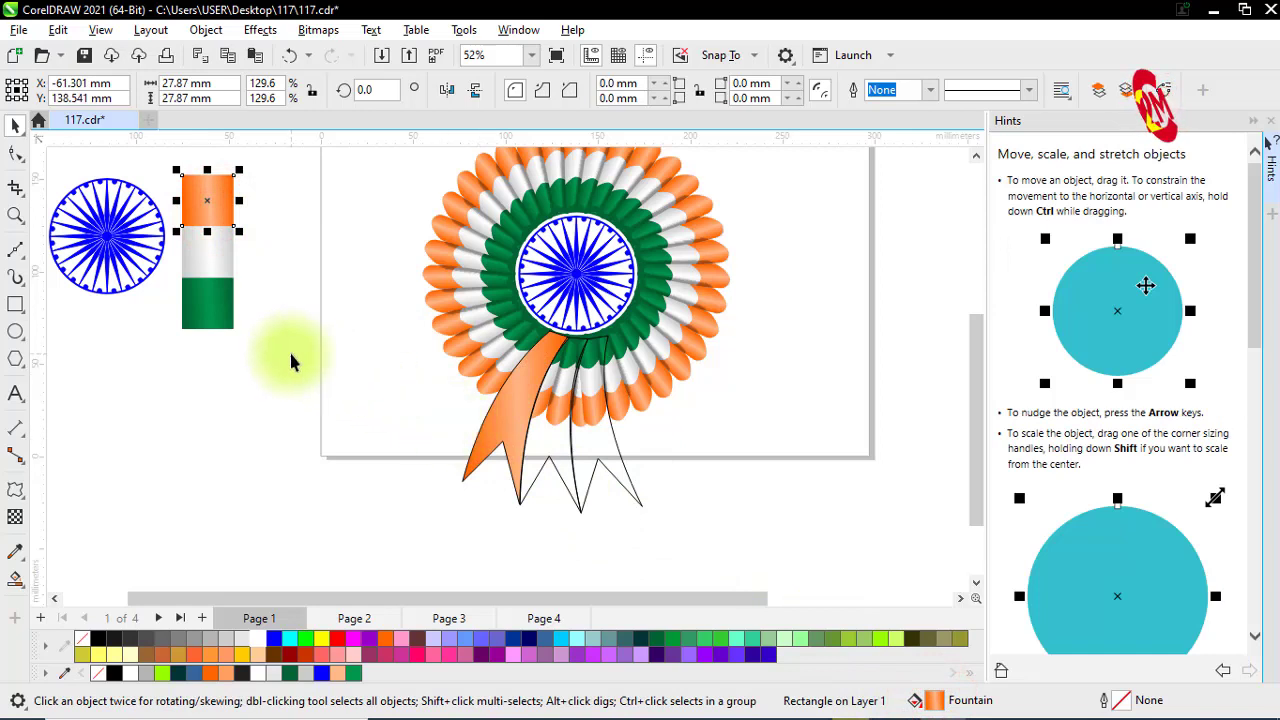
# Set the selected orange square's outline colour to none and deselect it
pyautogui.rightClick(83, 640)
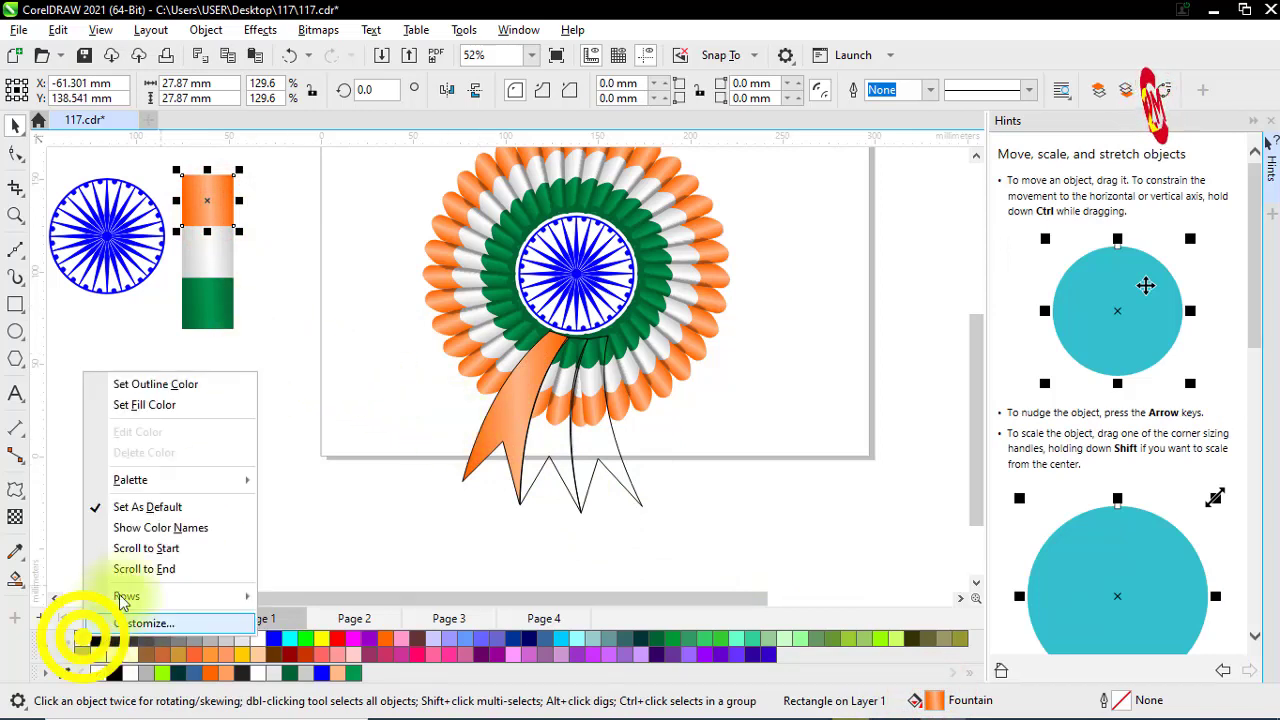
pyautogui.click(155, 384)
pyautogui.click(152, 388)
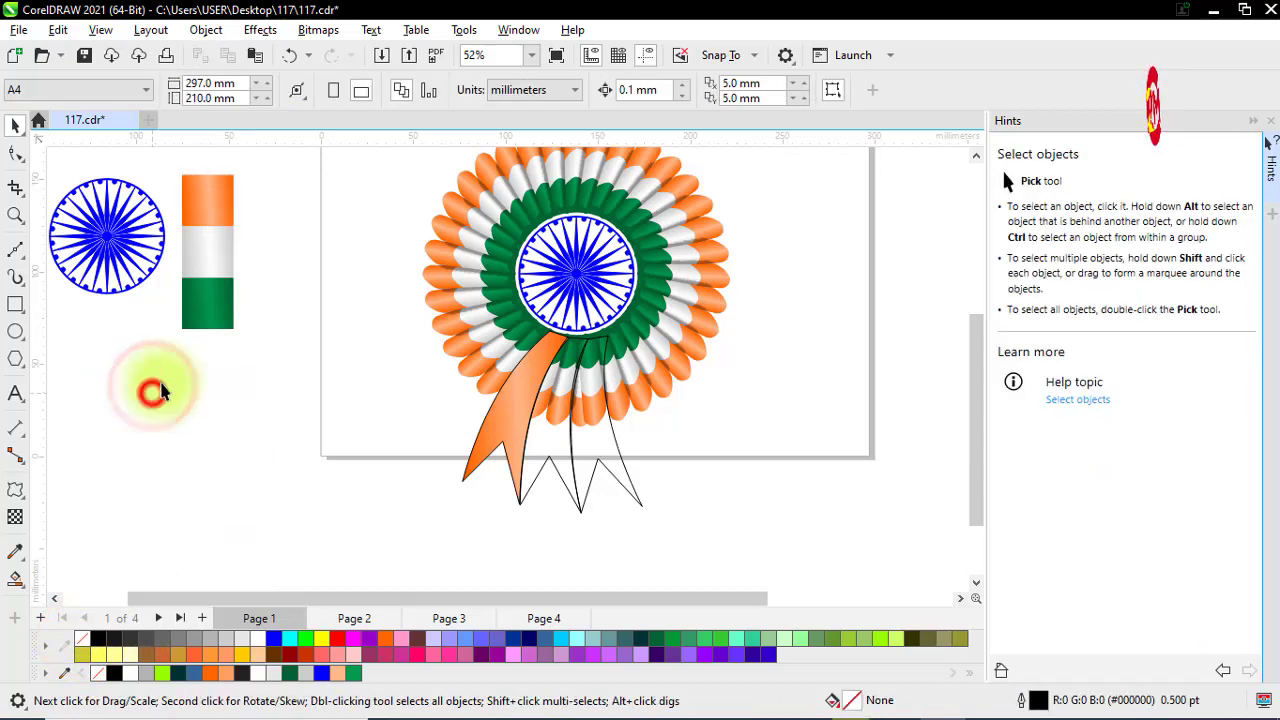
# Copy the white gradient fill to the middle ribbon tail and the green gradient fill to the right one from the flag strip's squares
pyautogui.click(206, 259)
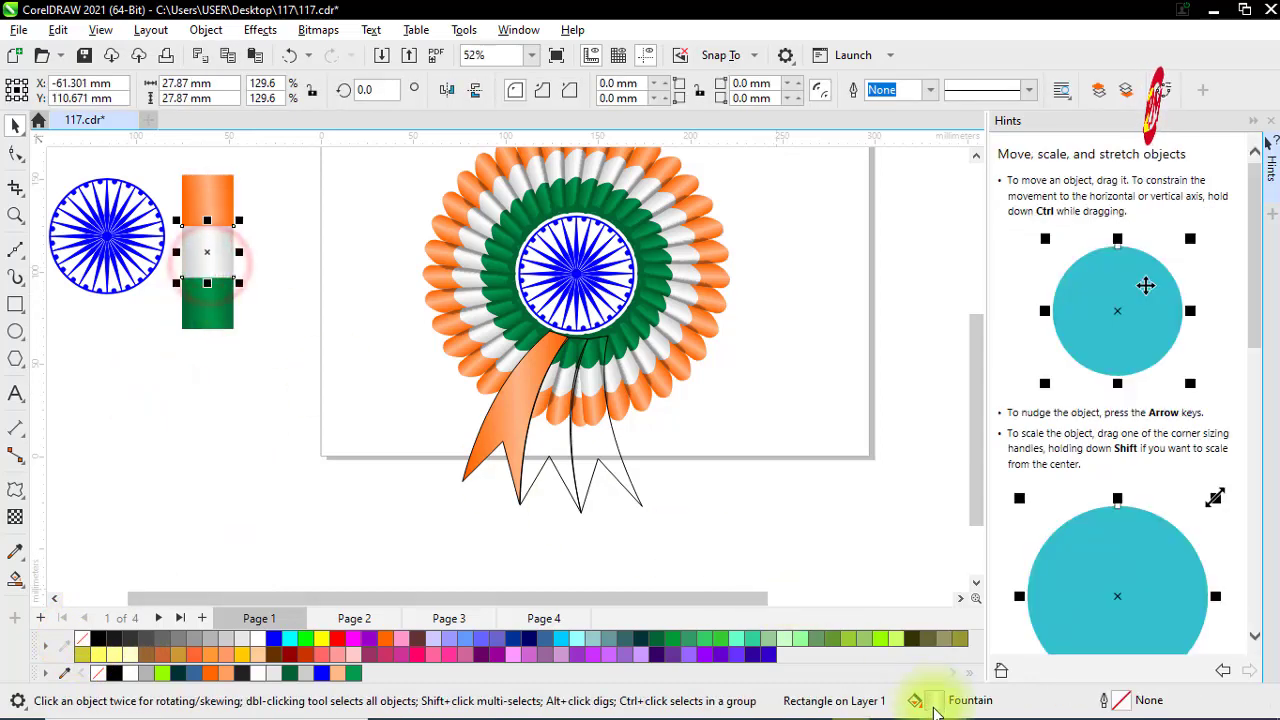
pyautogui.moveTo(932, 700); pyautogui.dragTo(556, 450)
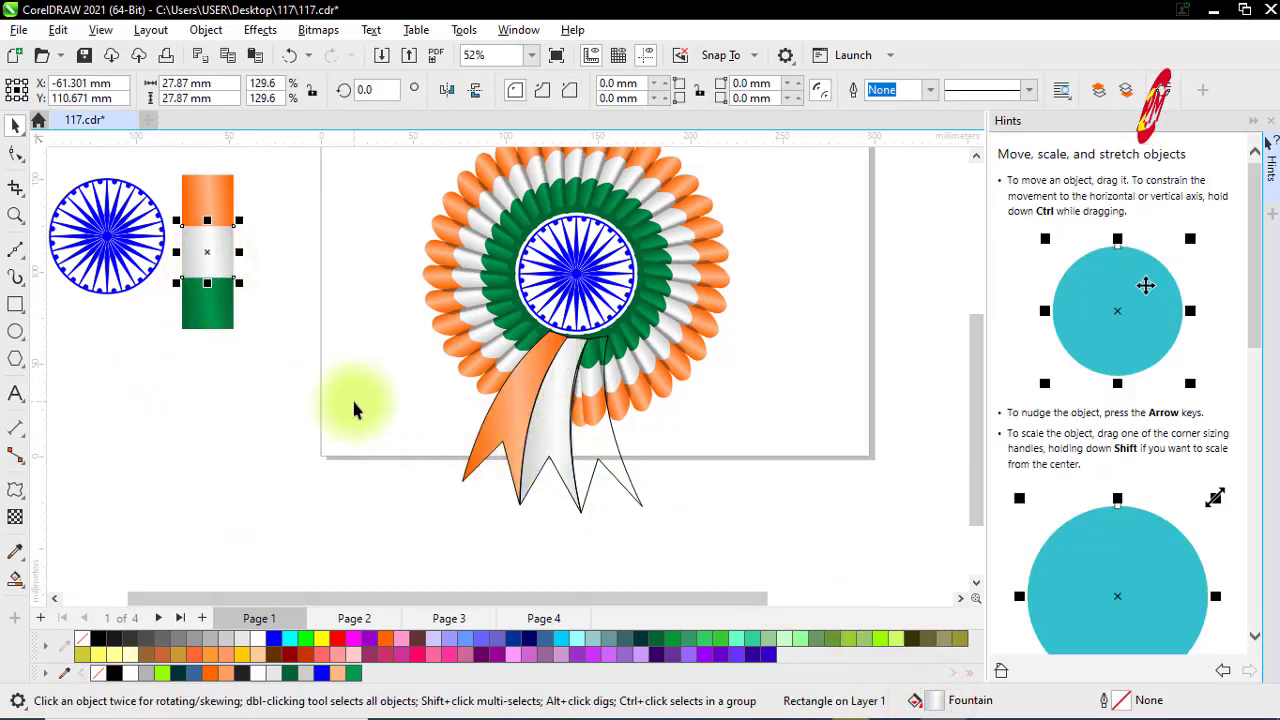
pyautogui.click(354, 405)
pyautogui.click(203, 318)
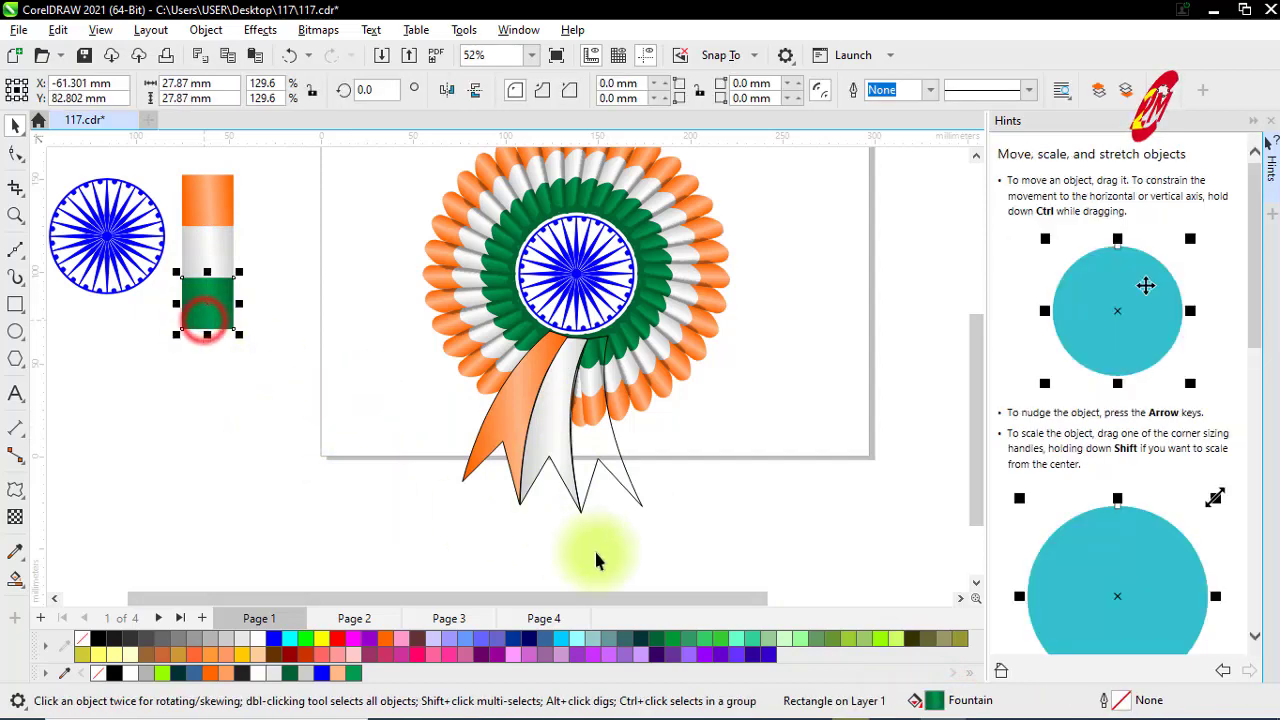
pyautogui.moveTo(932, 700); pyautogui.dragTo(608, 462)
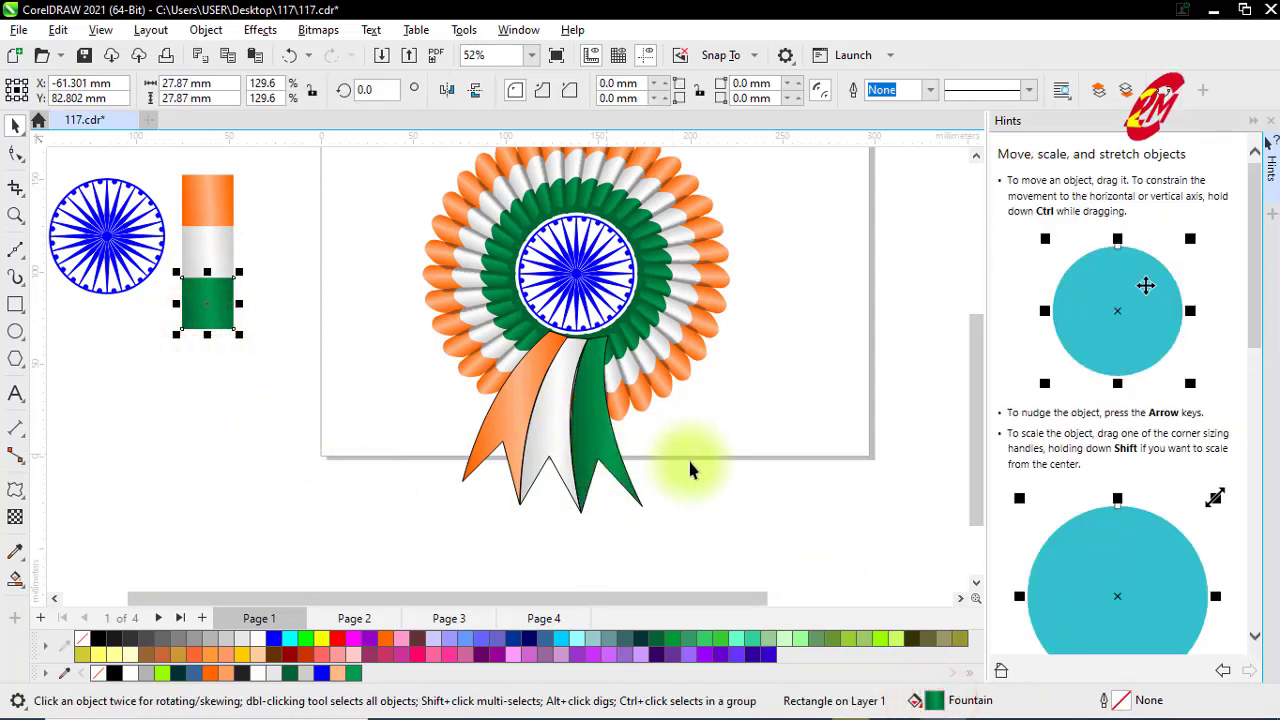
pyautogui.click(692, 461)
# Remove the outlines from all three ribbon tails together
pyautogui.click(602, 472)
pyautogui.keyDown('shift'); pyautogui.click(529, 449); pyautogui.keyUp('shift')
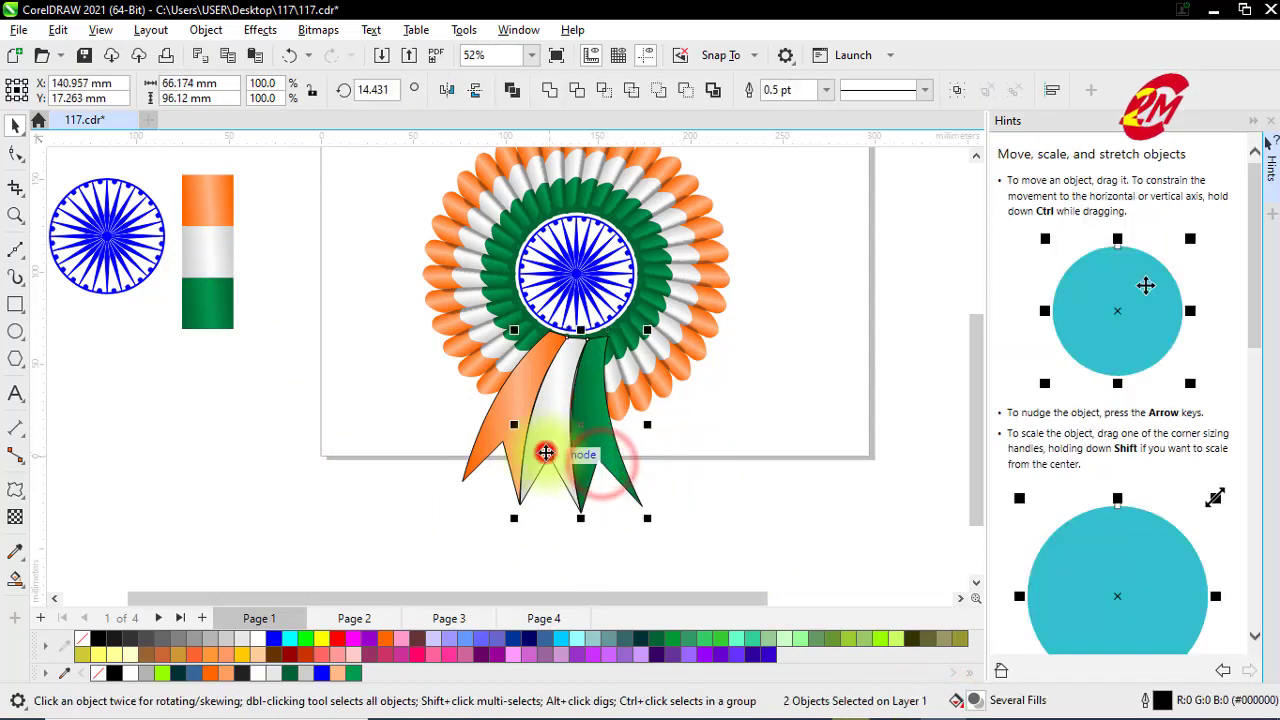
pyautogui.keyDown('shift'); pyautogui.click(498, 433); pyautogui.keyUp('shift')
pyautogui.rightClick(84, 638)
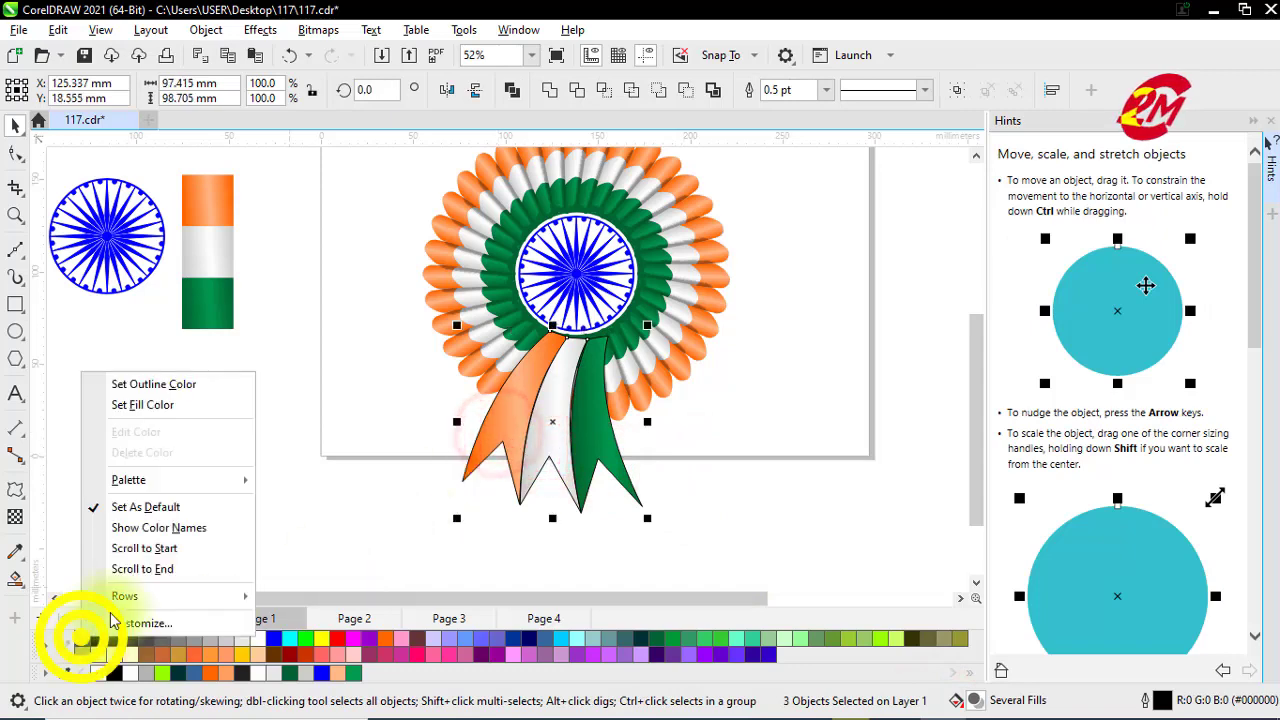
pyautogui.click(149, 380)
pyautogui.click(297, 424)
# Rotate the green ribbon tail to about 30.6 degrees to close its gap with the white tail
pyautogui.scroll(5, 514, 428)
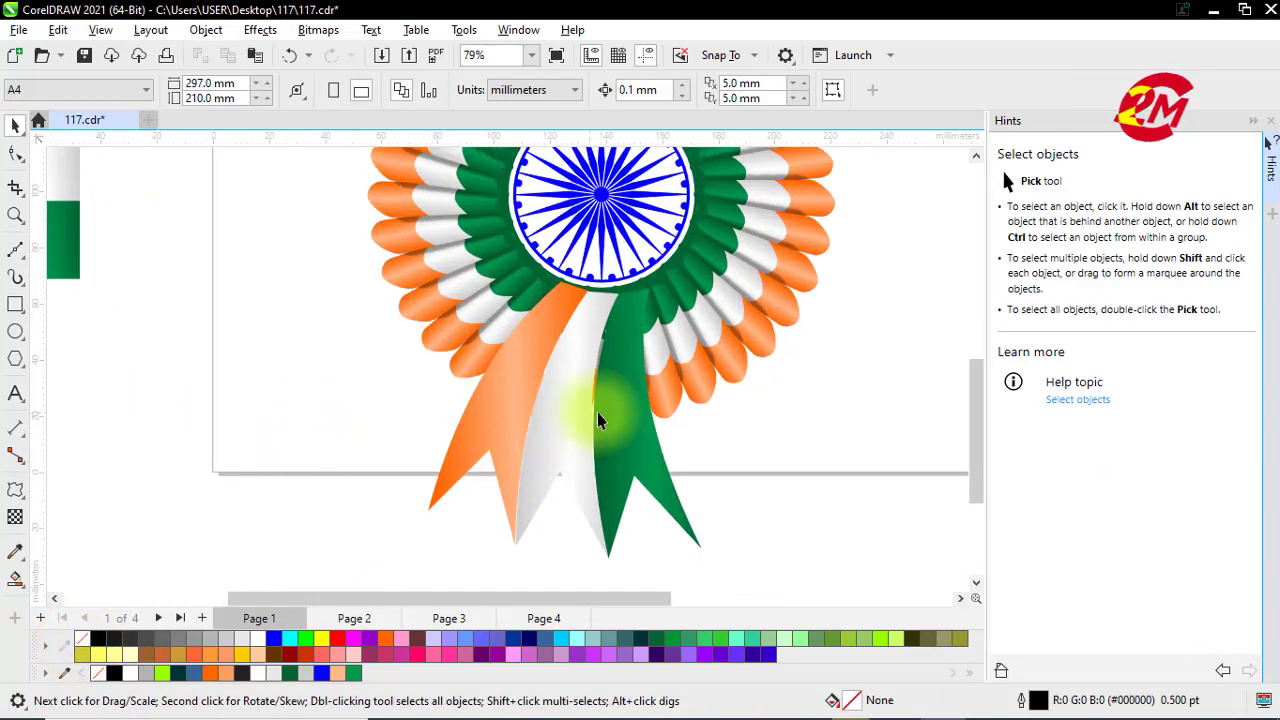
pyautogui.click(625, 377)
pyautogui.scroll(2, 640, 314)
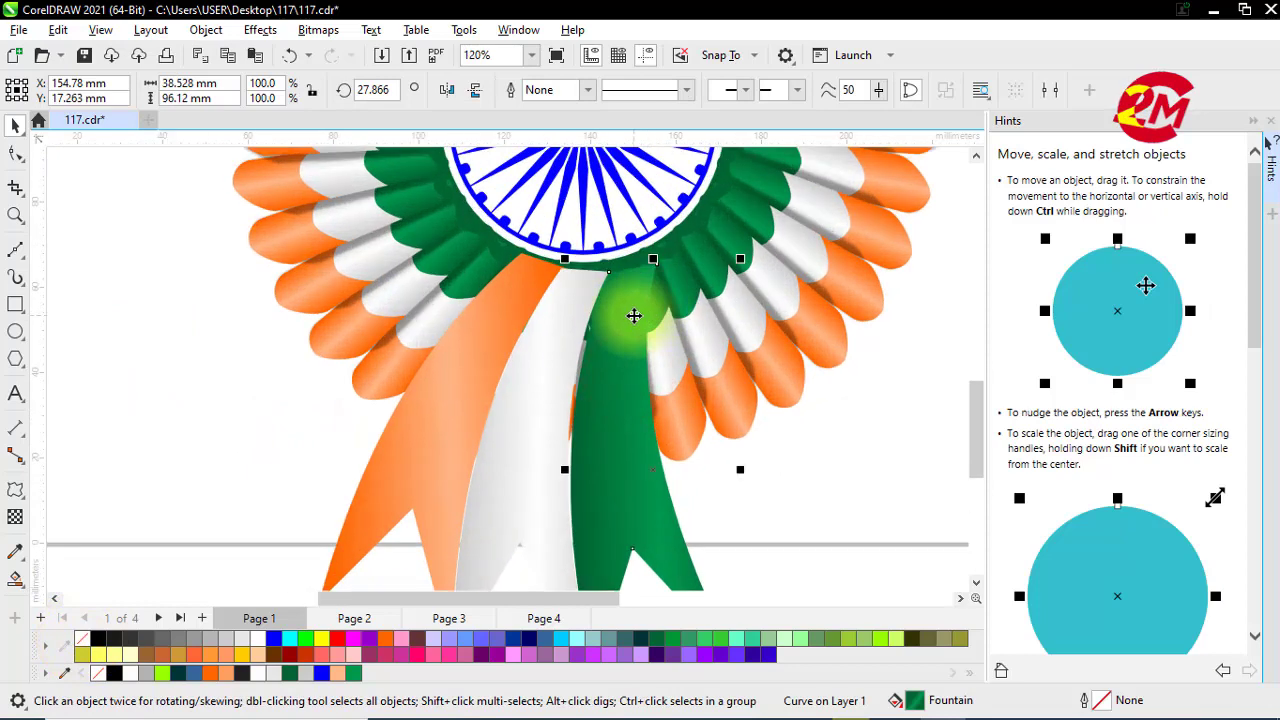
pyautogui.click(630, 315)
pyautogui.moveTo(745, 260); pyautogui.dragTo(740, 268)
pyautogui.click(610, 497)
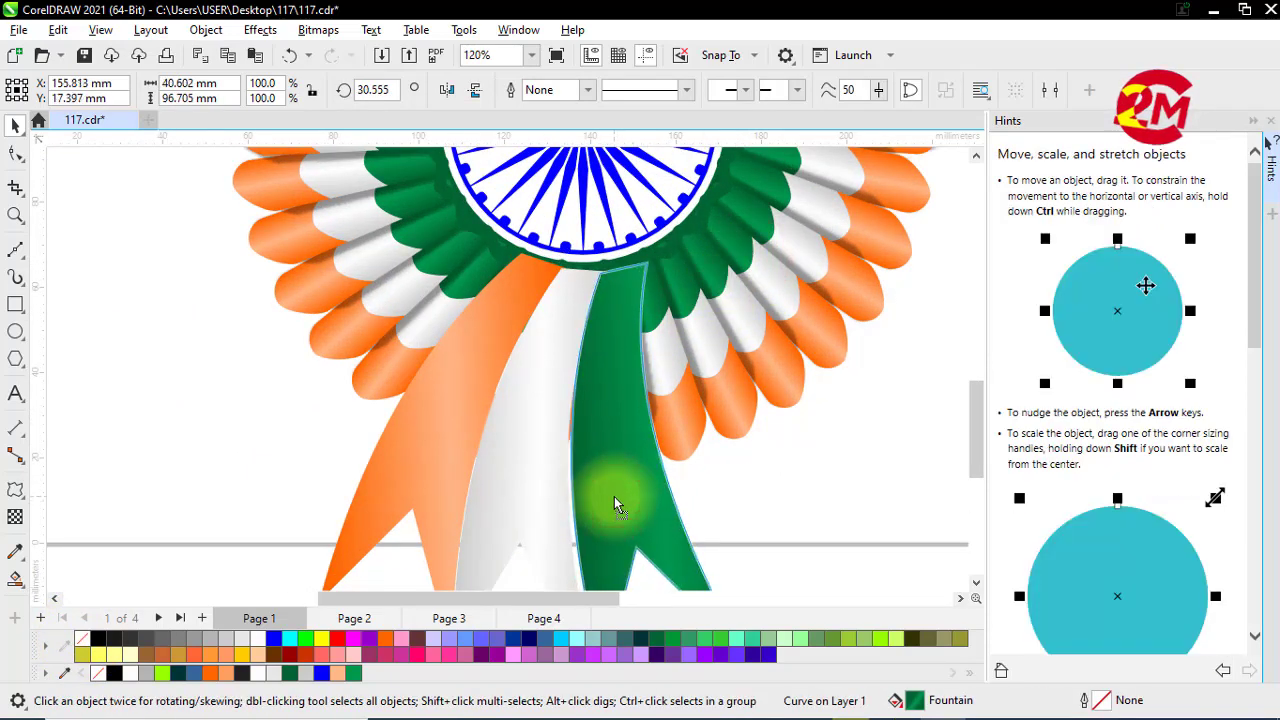
# Move the green ribbon tail up against the white tail's edge and under the rosette centre, and deselect it
pyautogui.moveTo(614, 496); pyautogui.dragTo(610, 501)
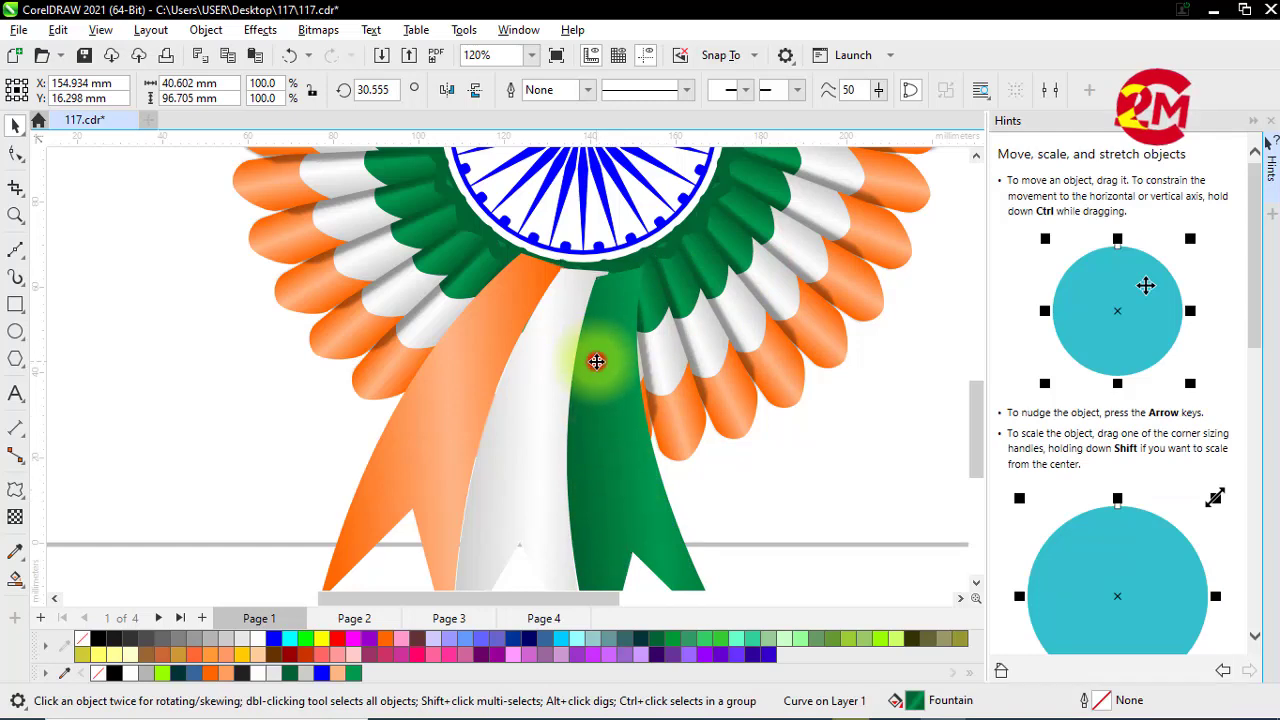
pyautogui.moveTo(596, 361); pyautogui.dragTo(586, 357)
pyautogui.scroll(-2, 586, 357)
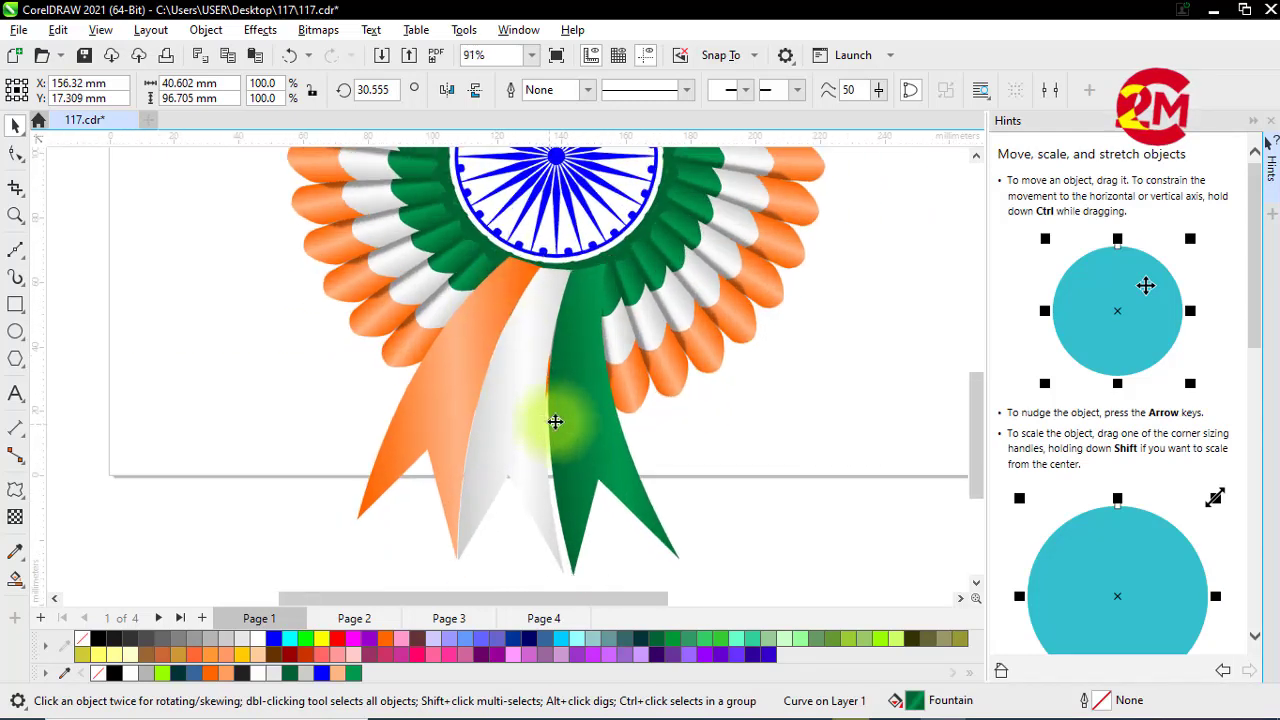
pyautogui.moveTo(555, 421); pyautogui.dragTo(560, 430)
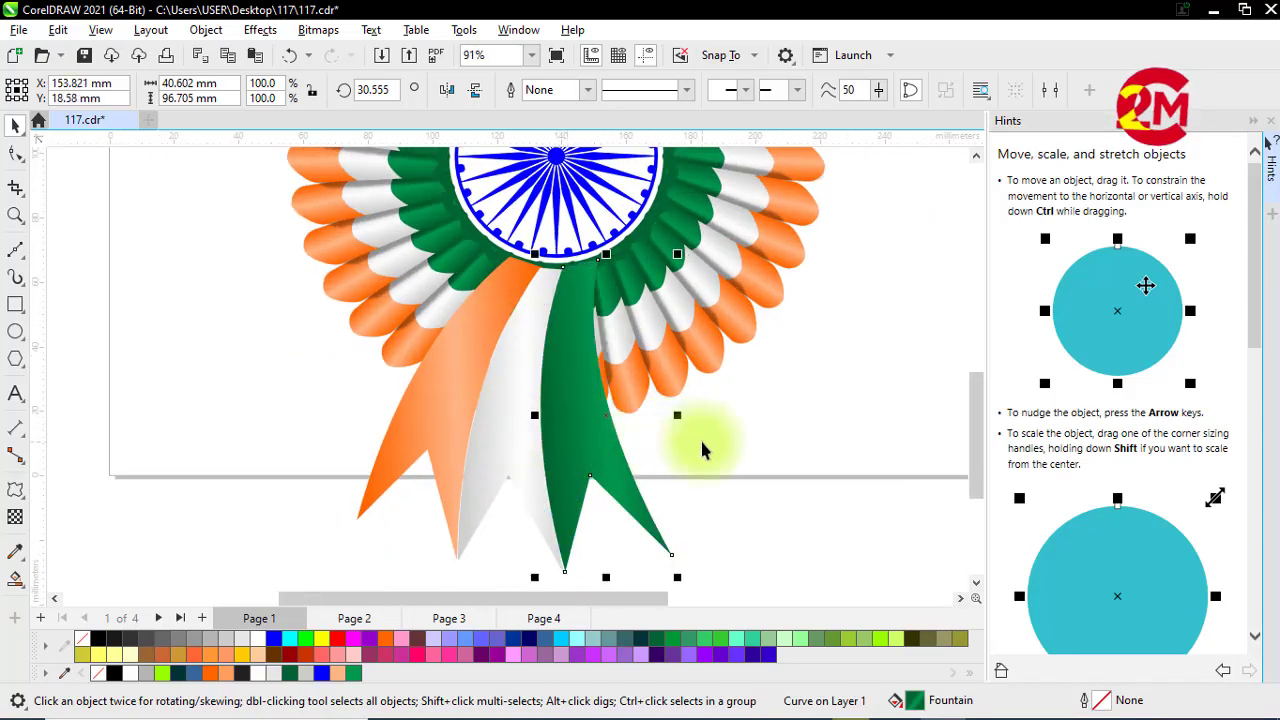
pyautogui.click(704, 440)
pyautogui.scroll(-1, 706, 434)
# Redirect the orange tail's gradient to run lengthwise from its top edge to its outer lower tip, adjusting the light midpoint along it
pyautogui.click(446, 407)
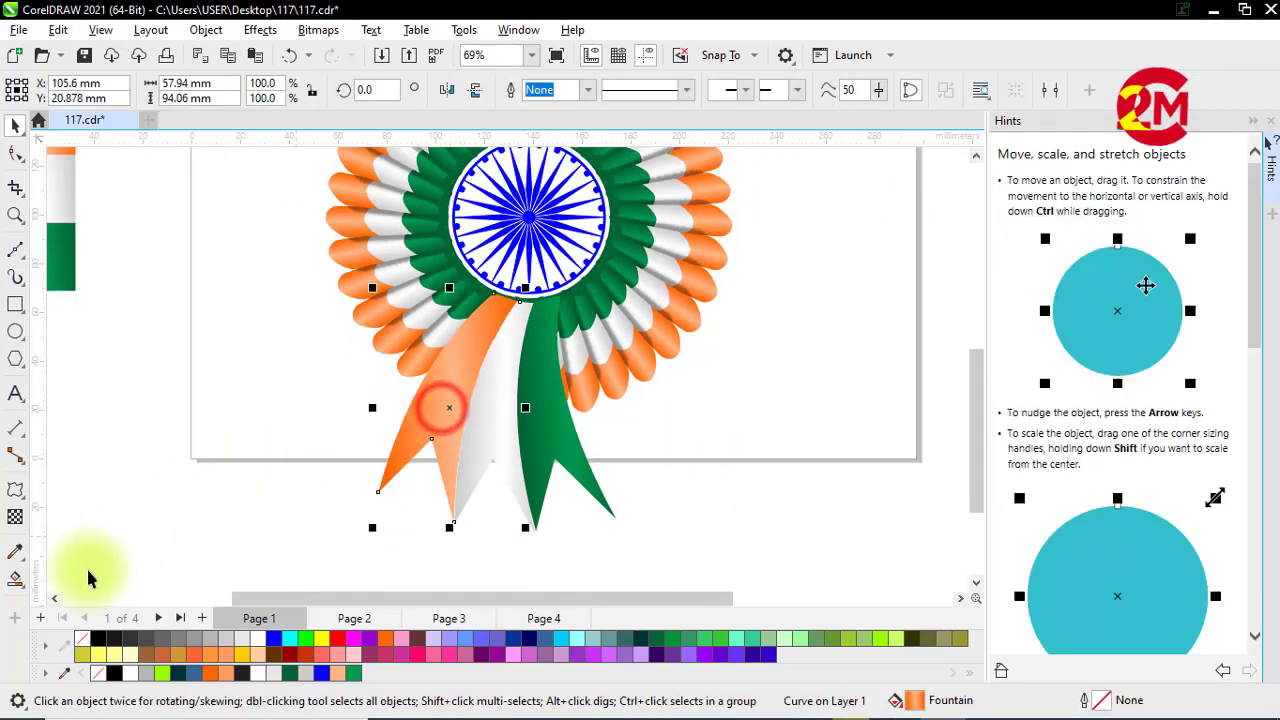
pyautogui.click(16, 580)
pyautogui.click(70, 577)
pyautogui.scroll(1, 381, 430)
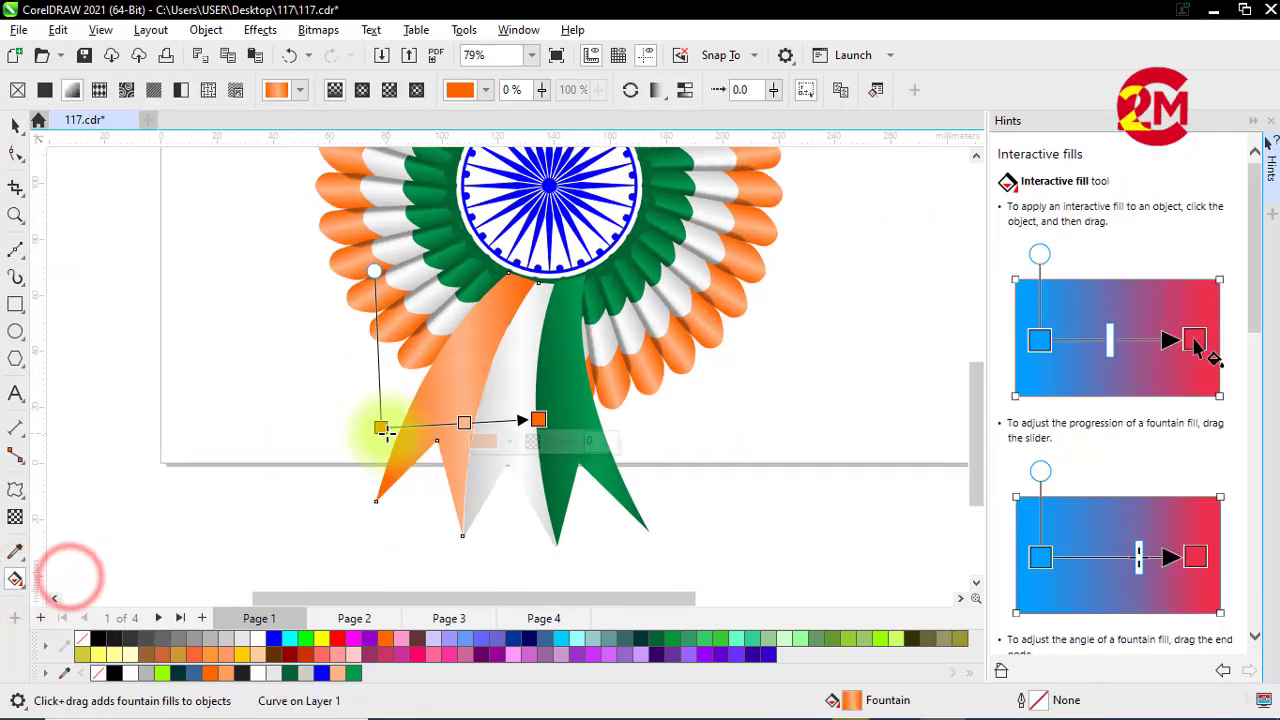
pyautogui.moveTo(381, 430); pyautogui.dragTo(516, 276)
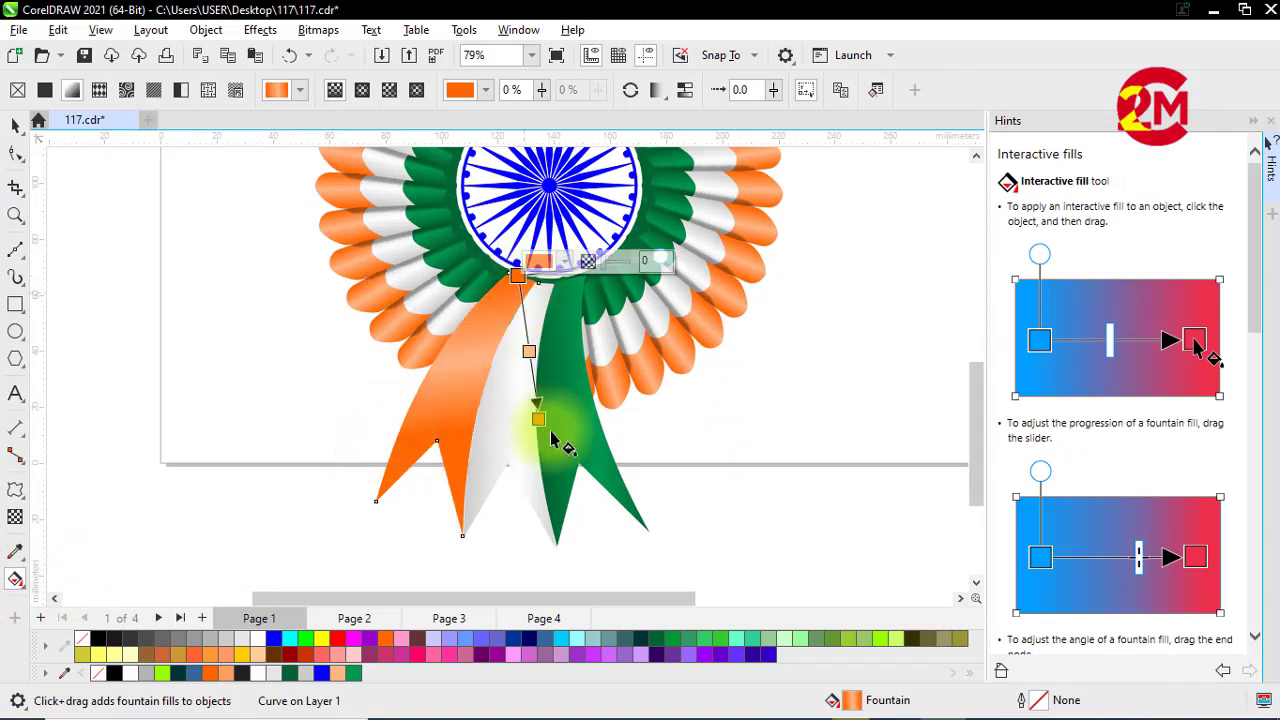
pyautogui.moveTo(538, 418); pyautogui.dragTo(380, 497)
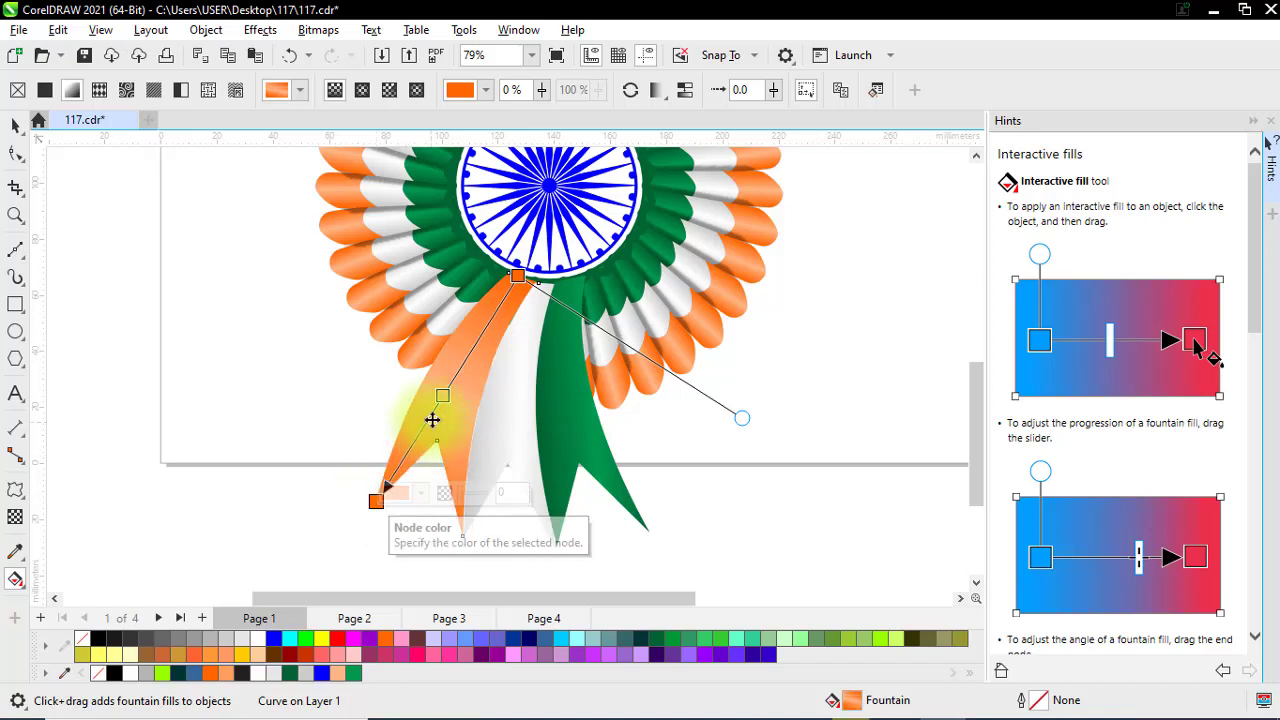
pyautogui.moveTo(443, 395); pyautogui.dragTo(538, 283)
# Run the white tail's gradient lengthwise from its top to its lower inner tip beside the orange tail, with the midpoint at 38%
pyautogui.click(489, 399)
pyautogui.click(566, 414)
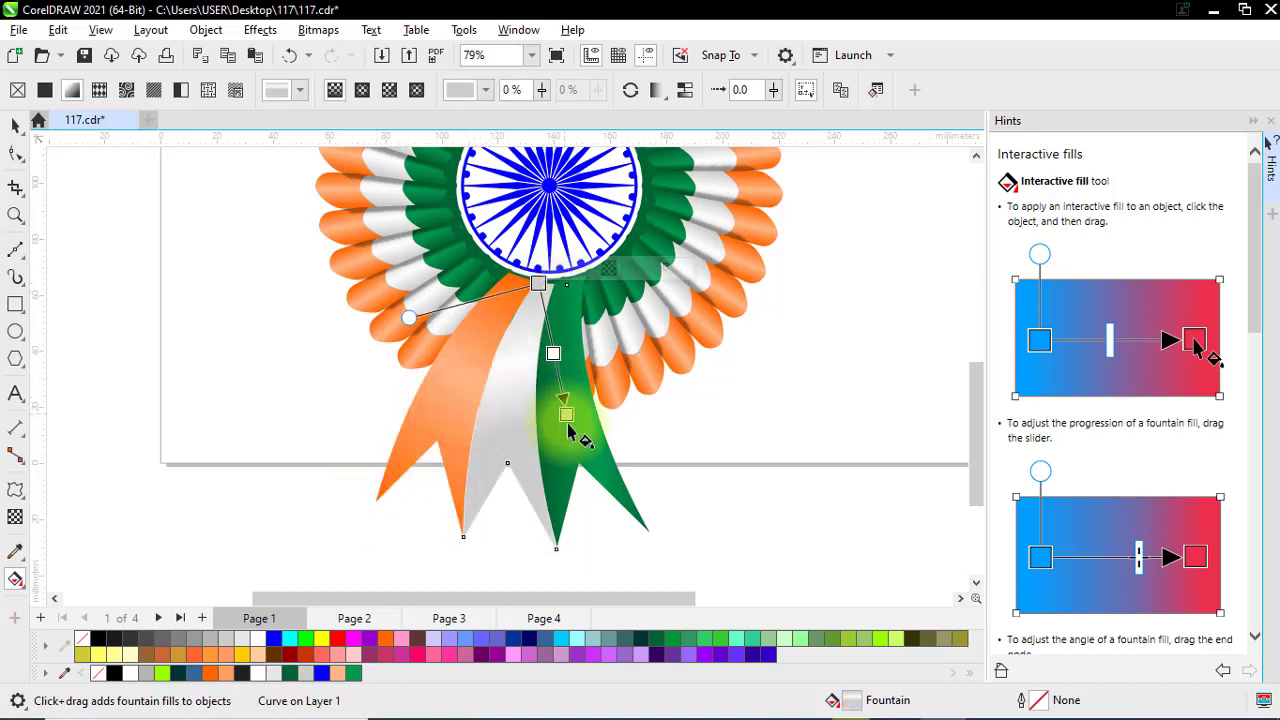
pyautogui.moveTo(567, 416); pyautogui.dragTo(463, 536)
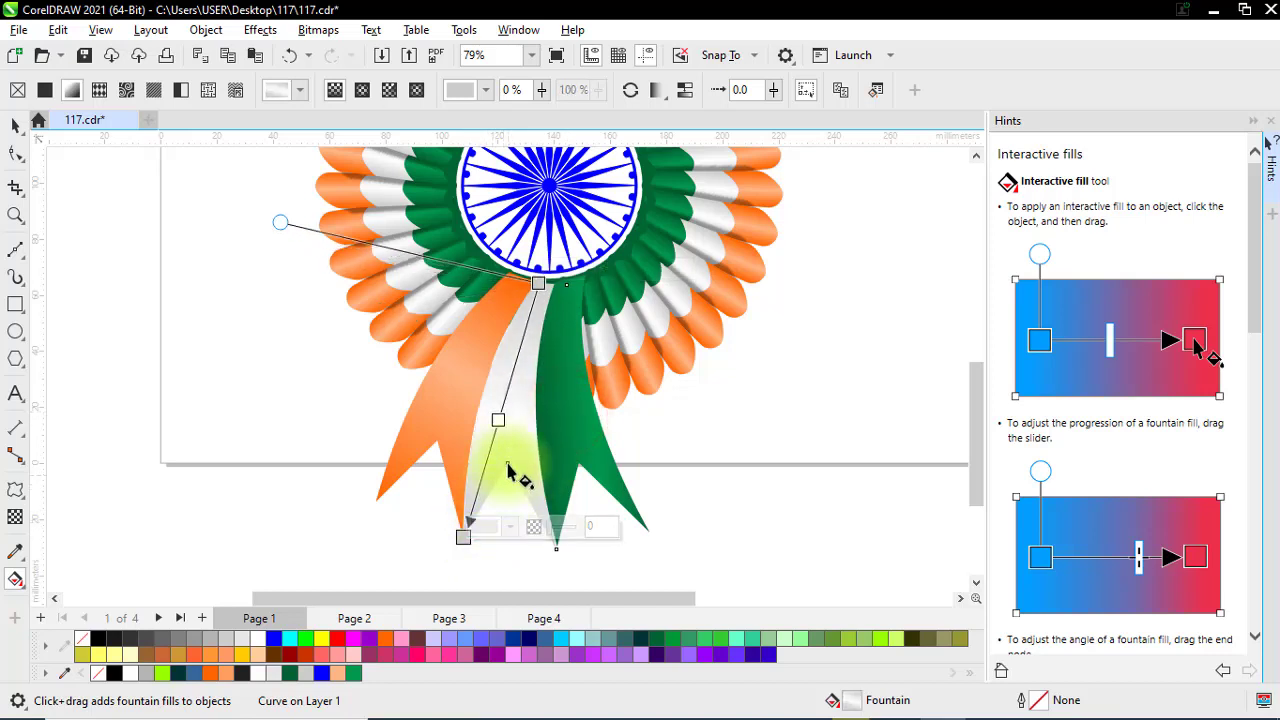
pyautogui.click(498, 419)
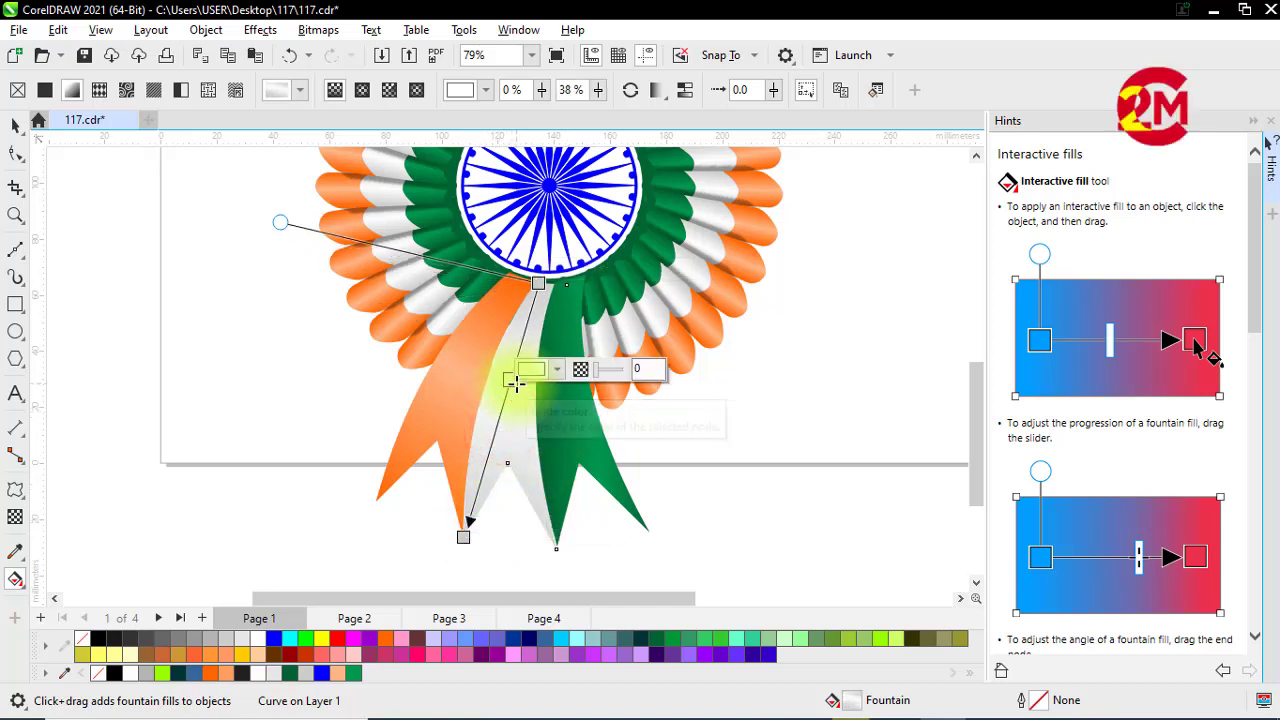
# Run the green tail's gradient lengthwise from its top to its lower tip beside the white tail, with the midpoint at 39%
pyautogui.click(573, 445)
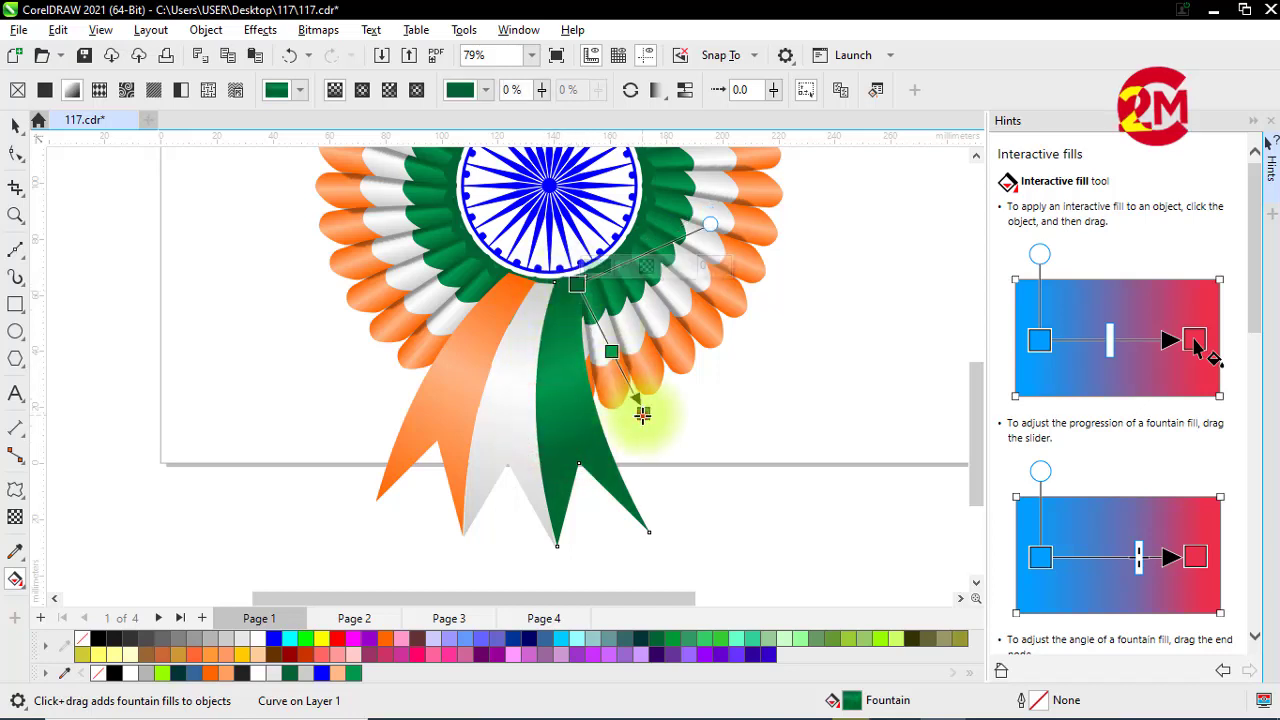
pyautogui.moveTo(642, 414); pyautogui.dragTo(556, 547)
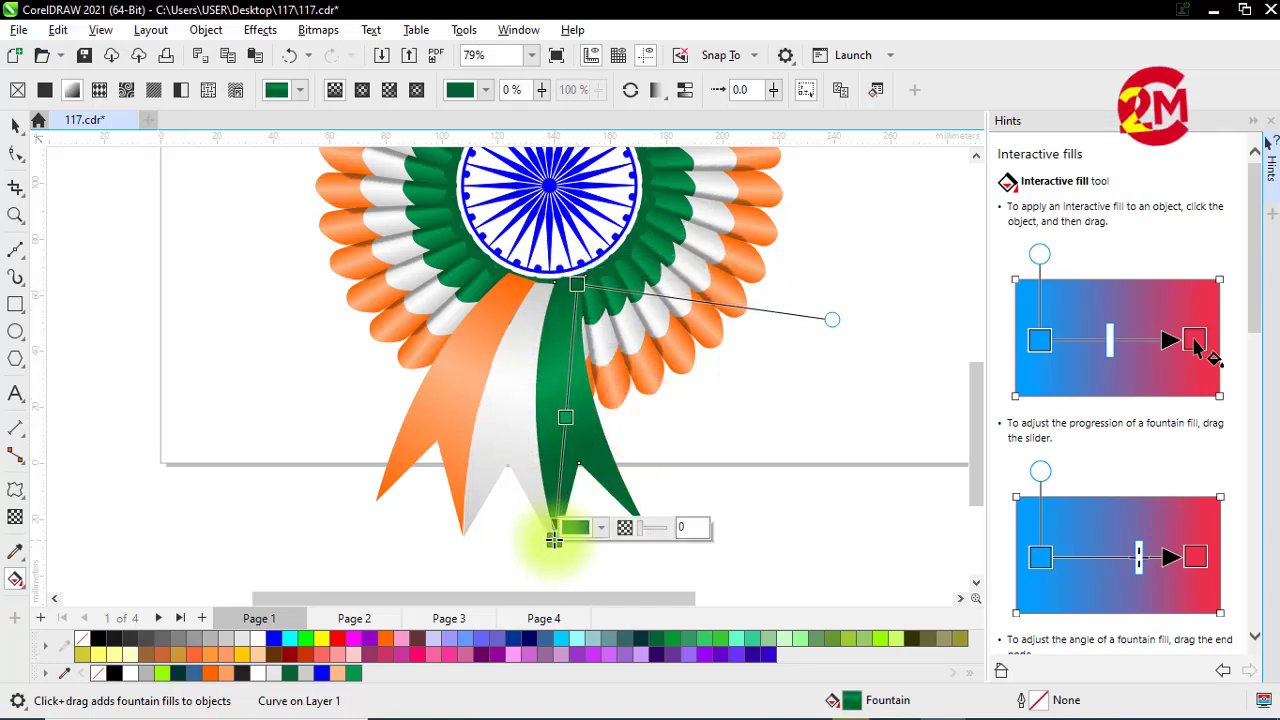
pyautogui.click(566, 421)
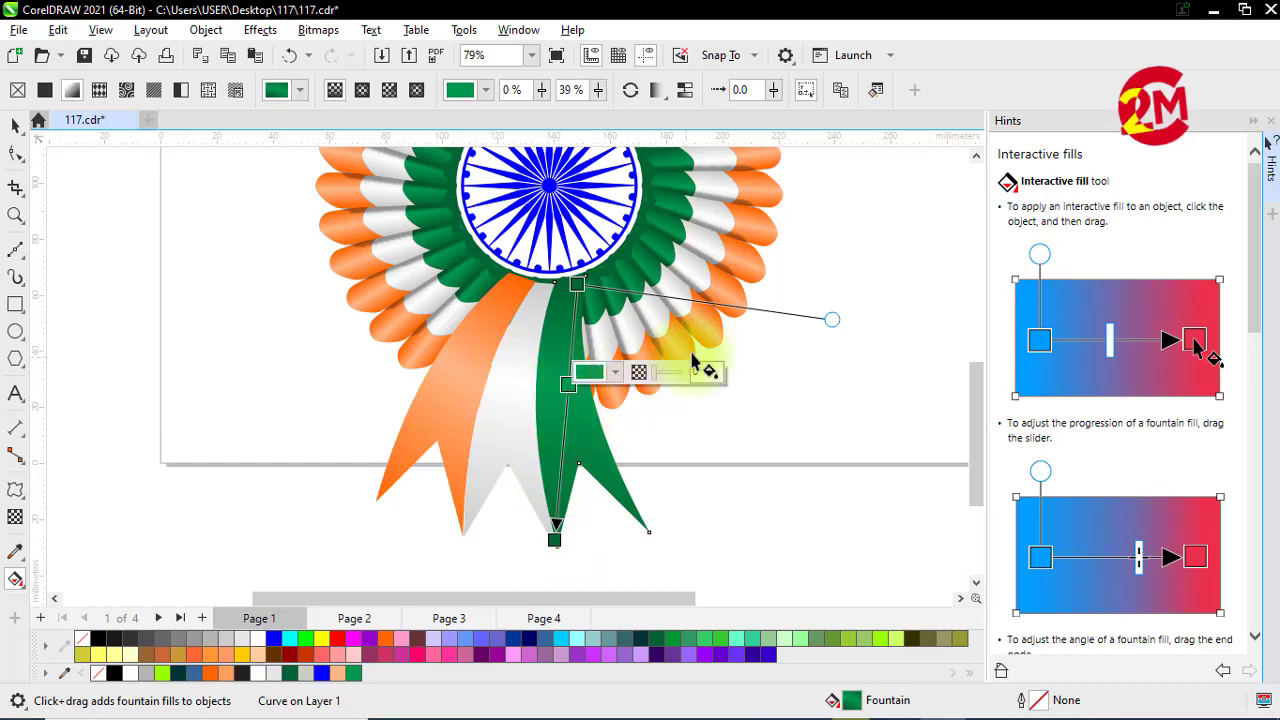
pyautogui.click(229, 383)
pyautogui.scroll(-1, 386, 394)
pyautogui.click(15, 127)
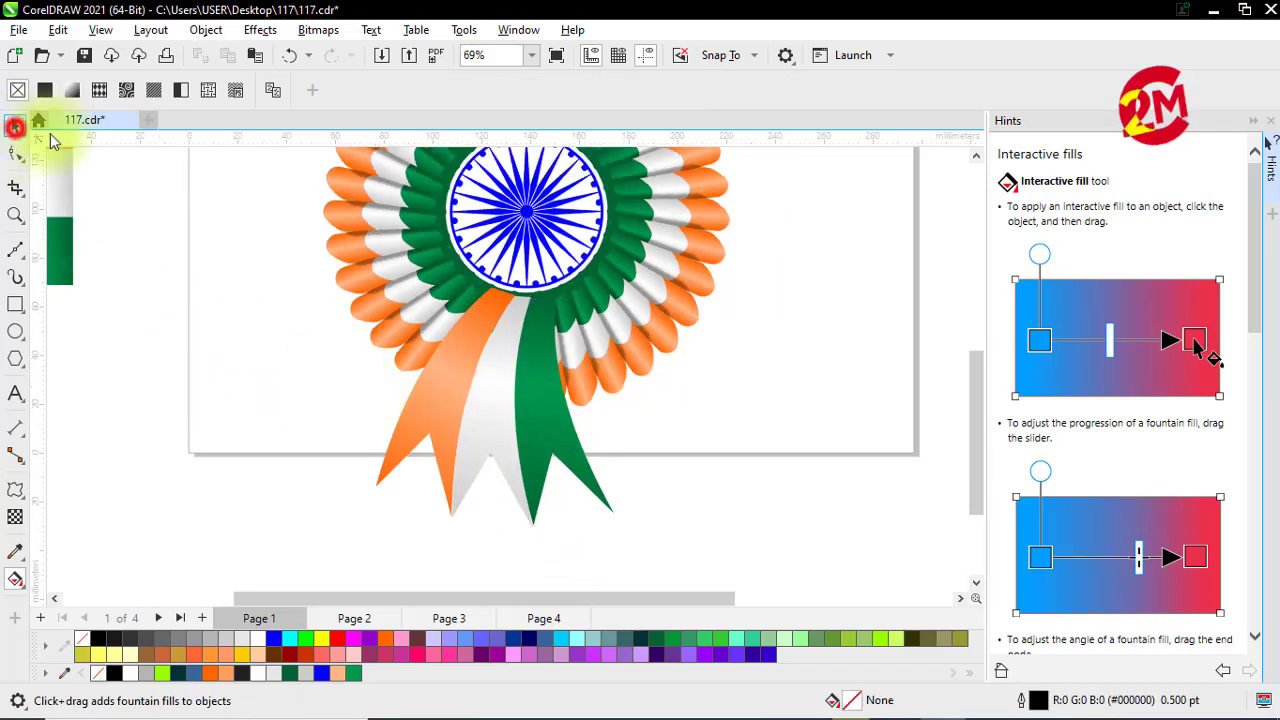
# Reposition the green and white ribbon tails slightly so that their adjoining edges meet without gaps
pyautogui.scroll(3, 505, 340)
pyautogui.click(546, 355)
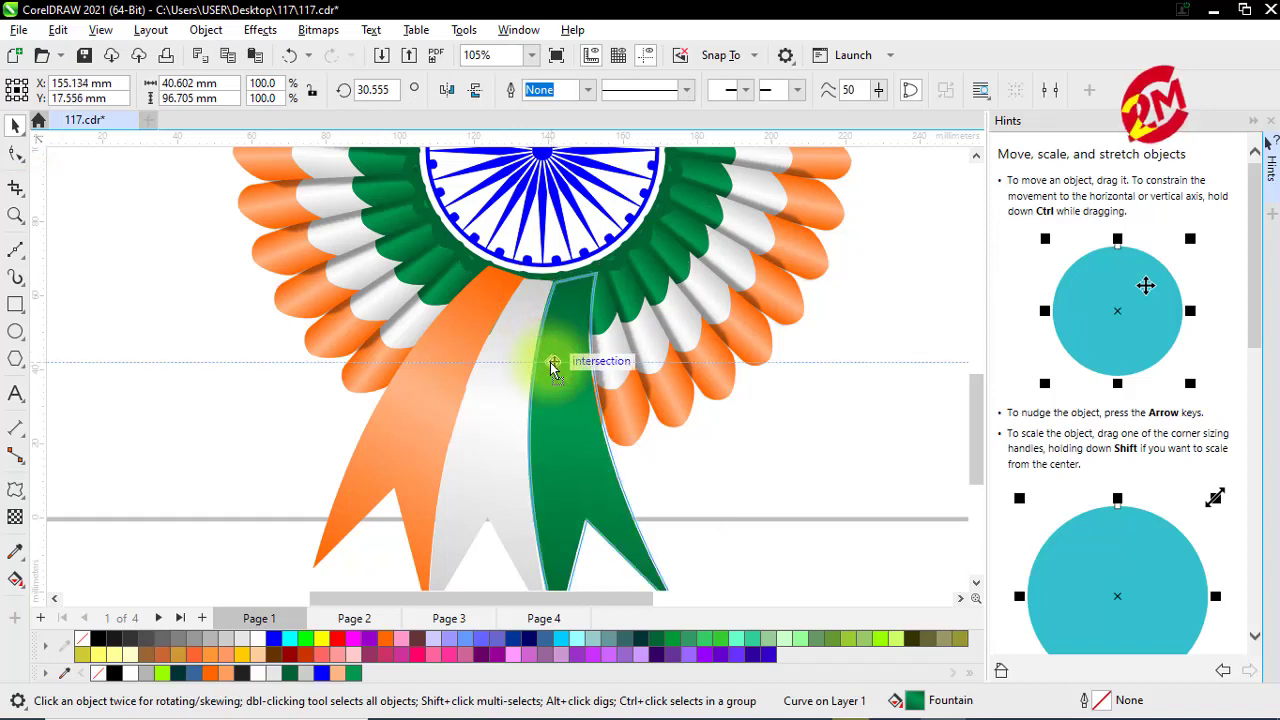
pyautogui.scroll(1, 549, 362)
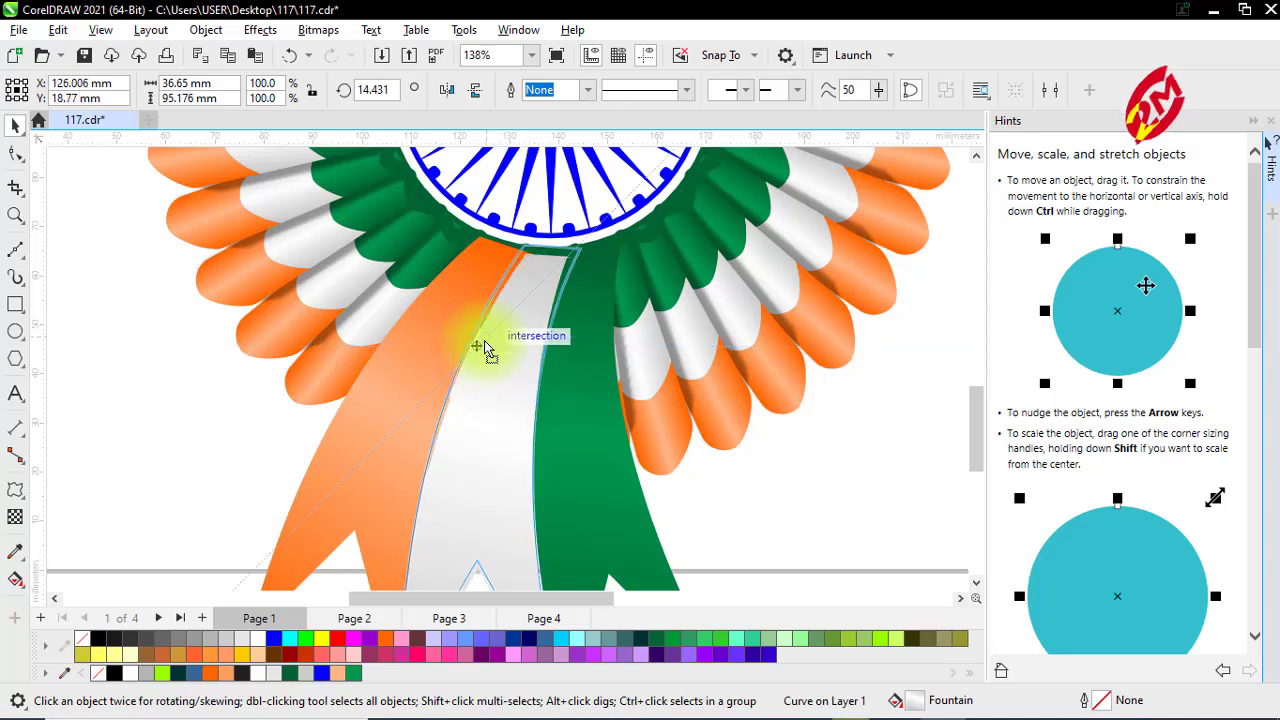
pyautogui.moveTo(583, 390); pyautogui.dragTo(586, 397)
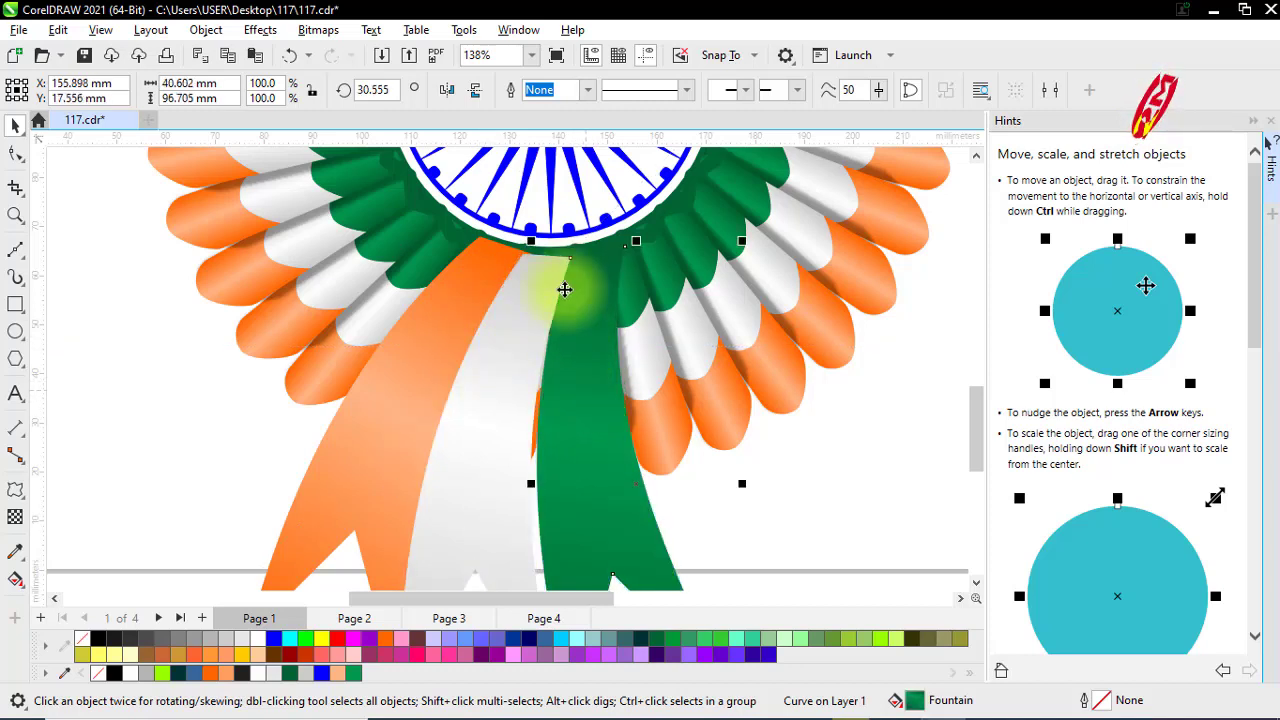
pyautogui.scroll(-2, 565, 286)
pyautogui.scroll(1, 514, 505)
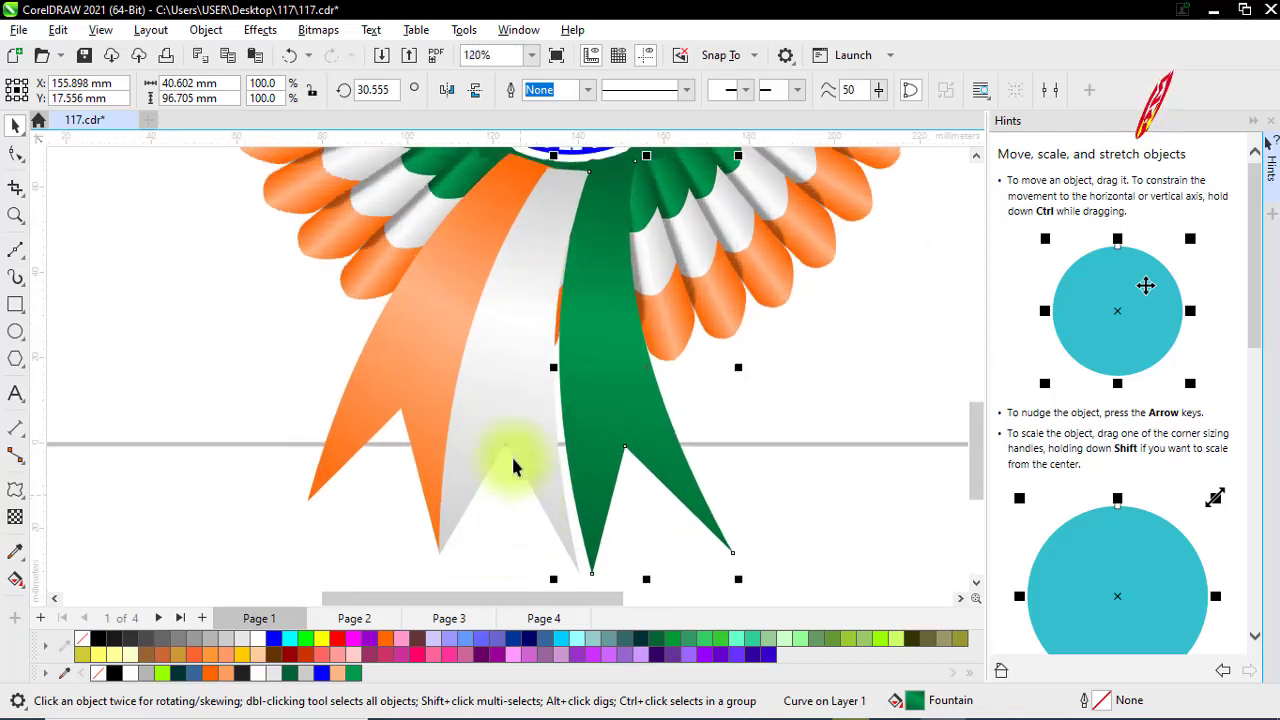
pyautogui.moveTo(520, 437); pyautogui.dragTo(507, 438)
pyautogui.scroll(-1, 499, 458)
pyautogui.scroll(1, 486, 443)
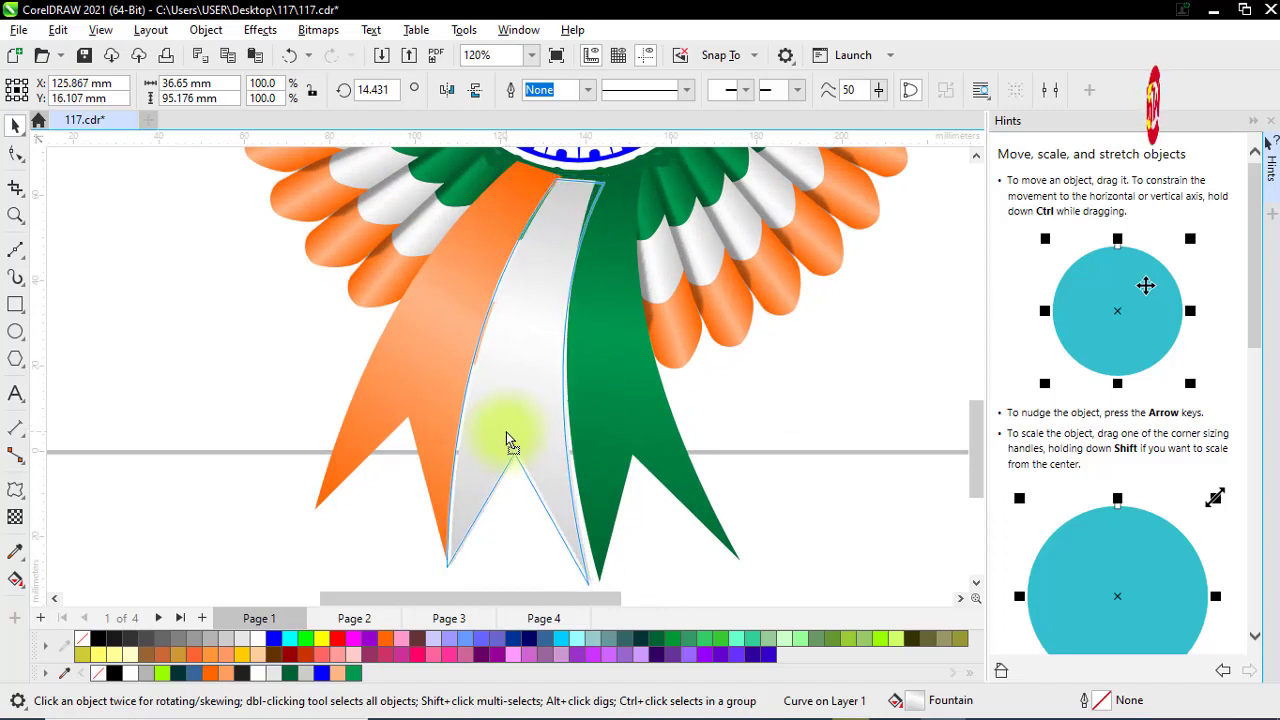
pyautogui.moveTo(590, 441); pyautogui.dragTo(590, 452)
# Rotate the green ribbon tail to about 28.3 degrees to align it with the white tail, and deselect it
pyautogui.click(634, 450)
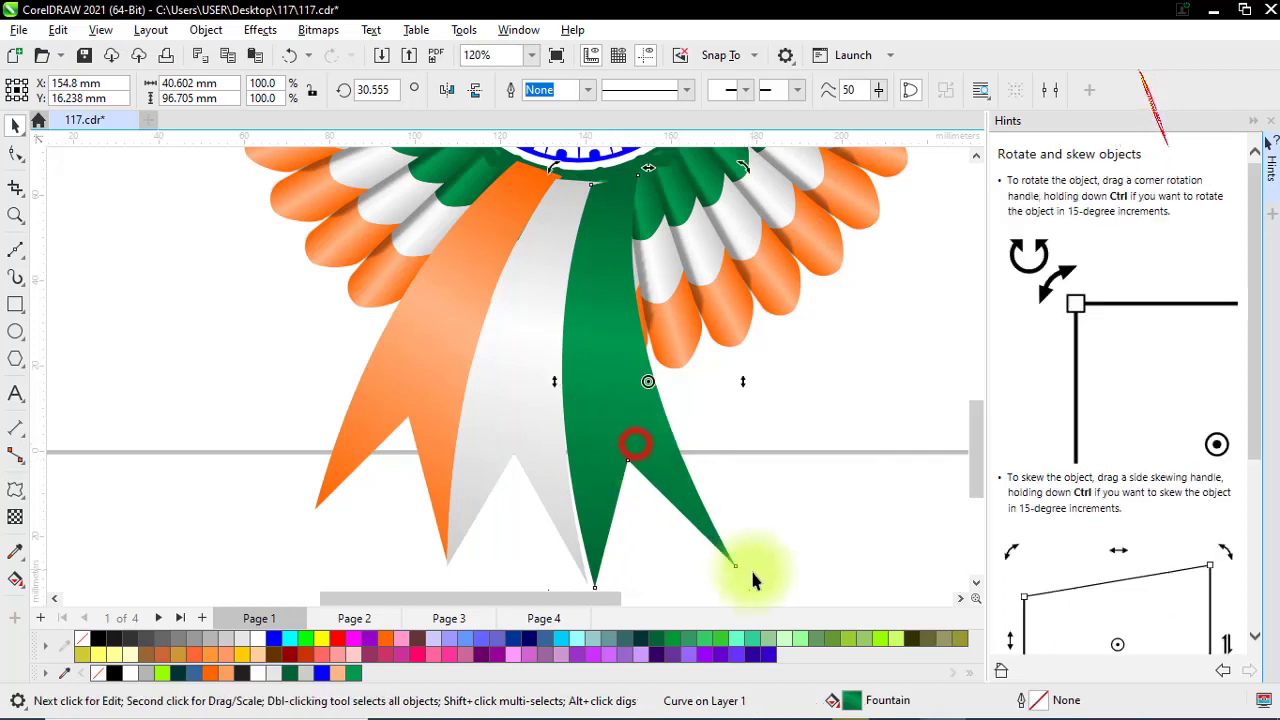
pyautogui.scroll(-1, 663, 449)
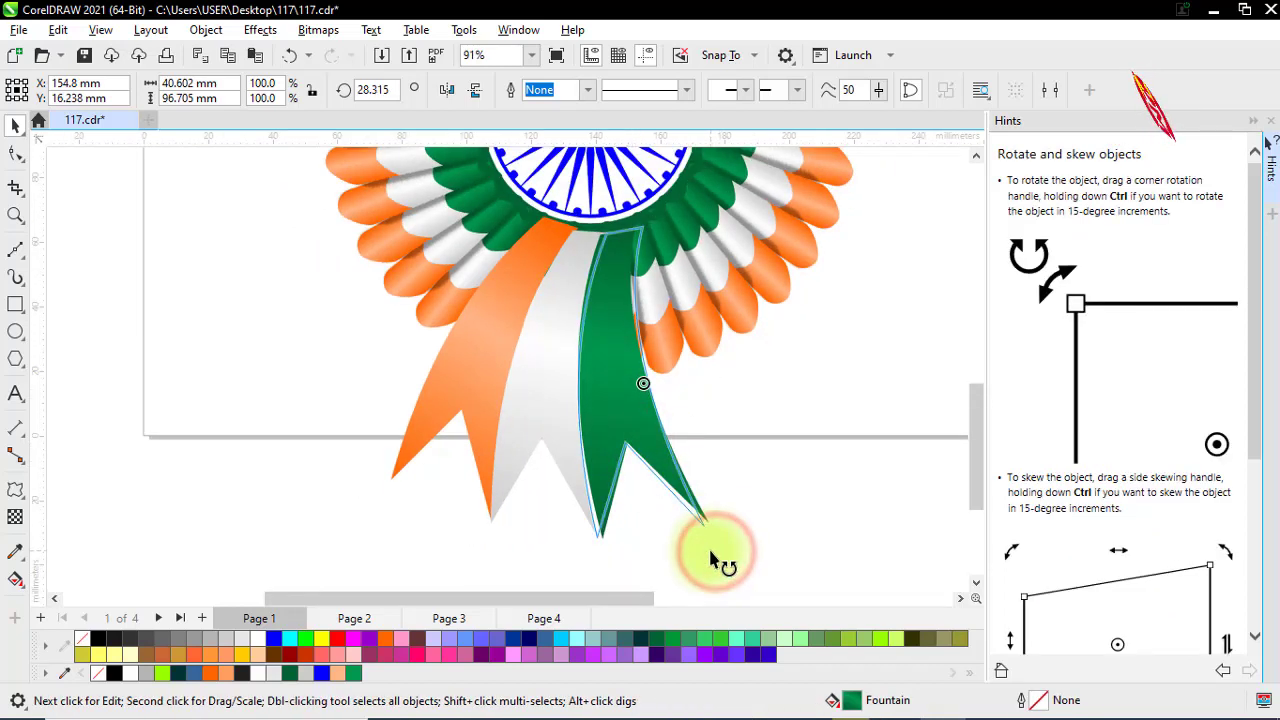
pyautogui.click(757, 528)
pyautogui.scroll(-1, 491, 520)
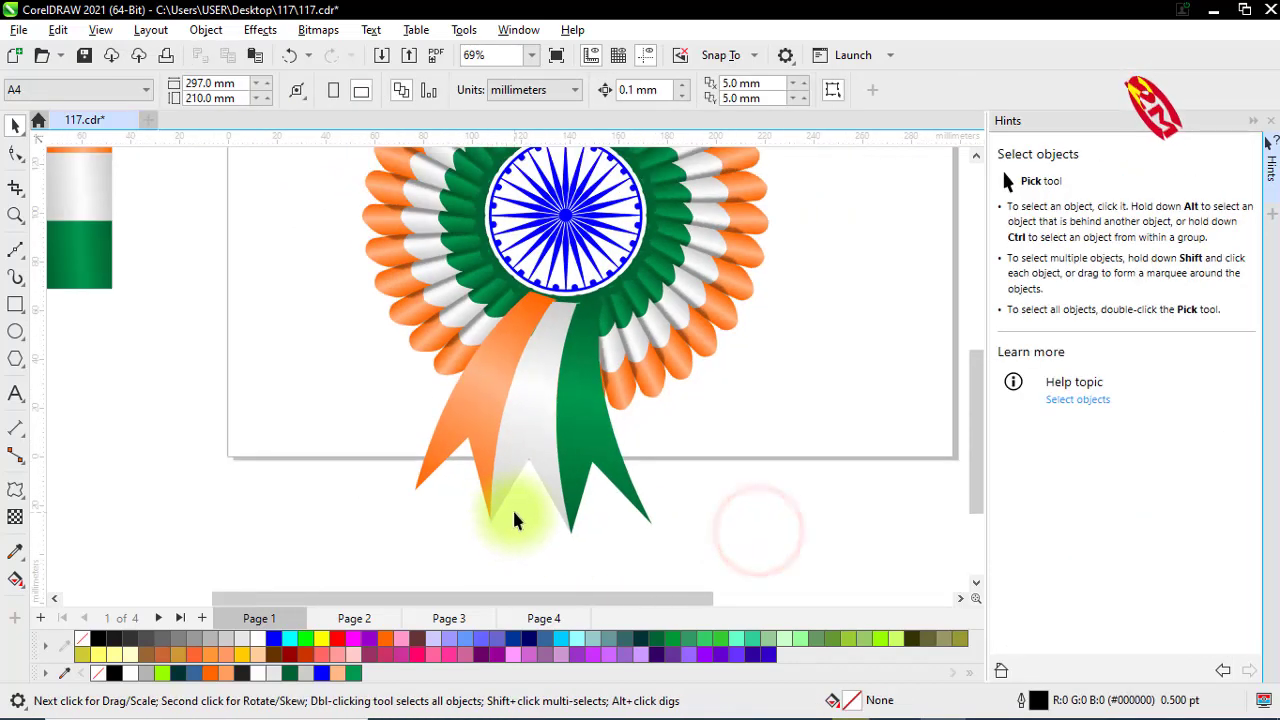
pyautogui.scroll(1, 525, 395)
pyautogui.scroll(-1, 540, 320)
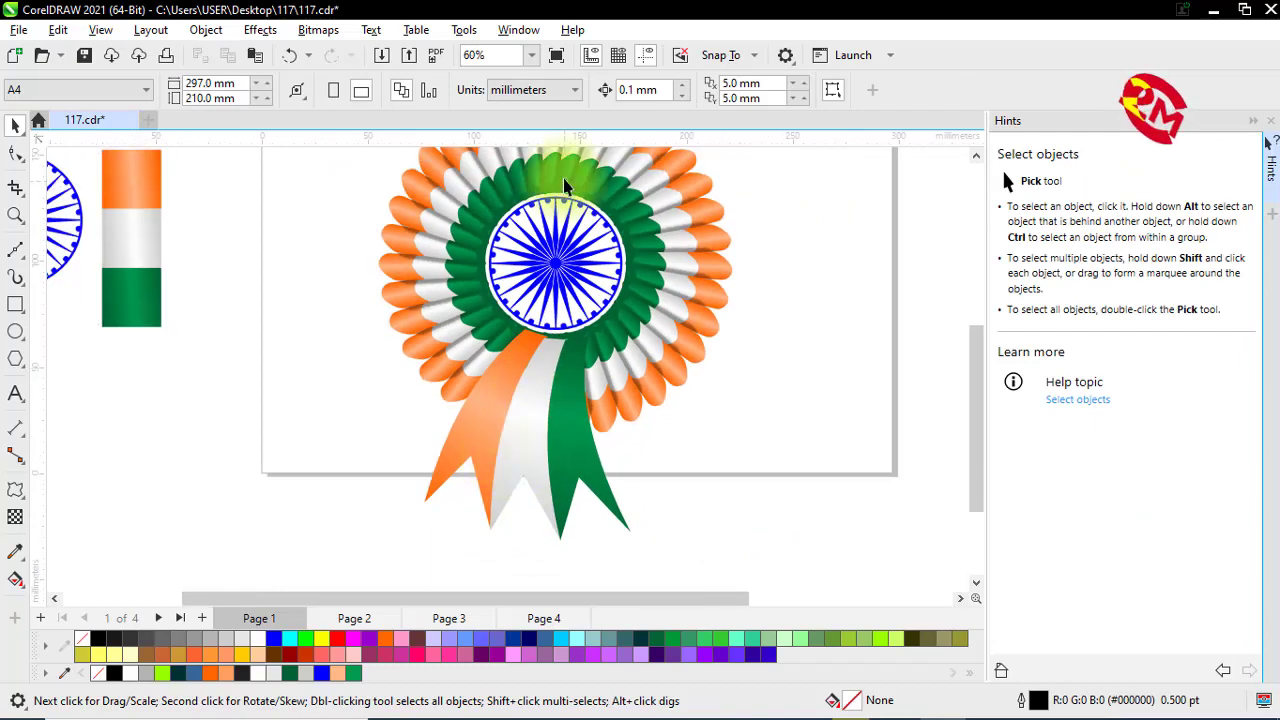
# Select the Ashoka Chakra, its white circle and the green distorted ring together and bring them in front of the ribbon tails
pyautogui.scroll(1, 565, 188)
pyautogui.click(346, 194)
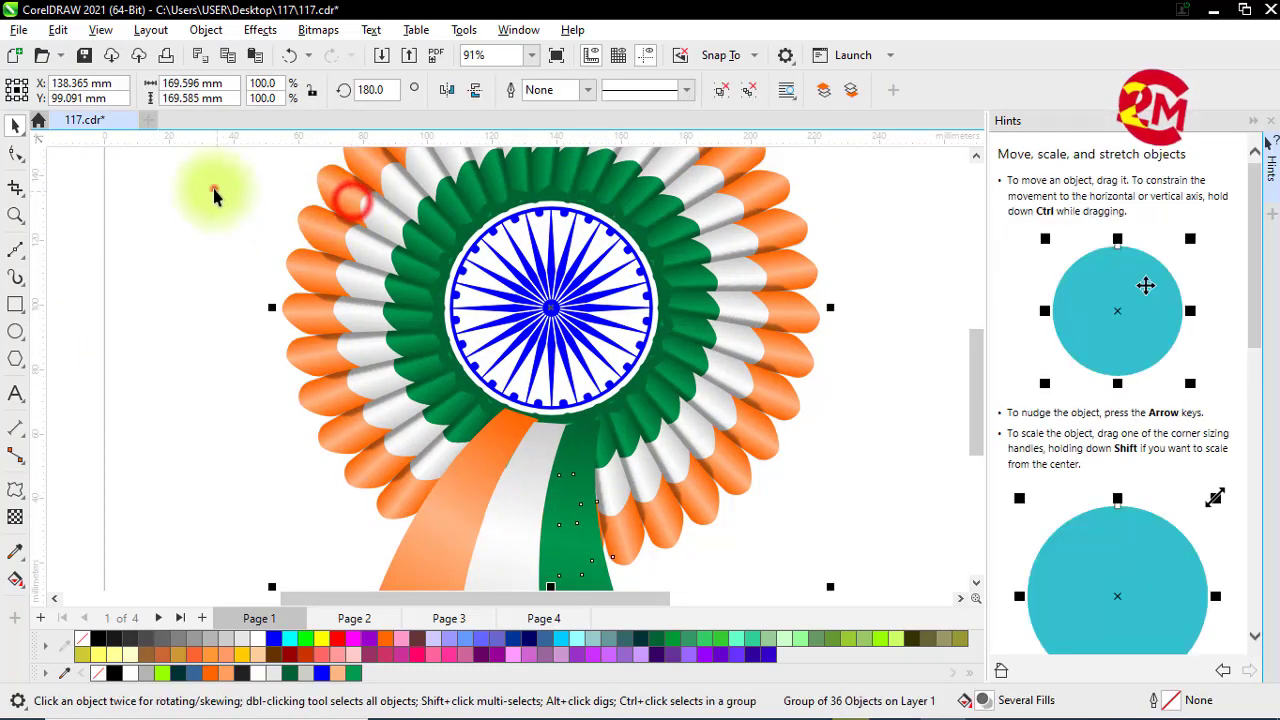
pyautogui.click(214, 182)
pyautogui.moveTo(214, 174); pyautogui.dragTo(722, 443)
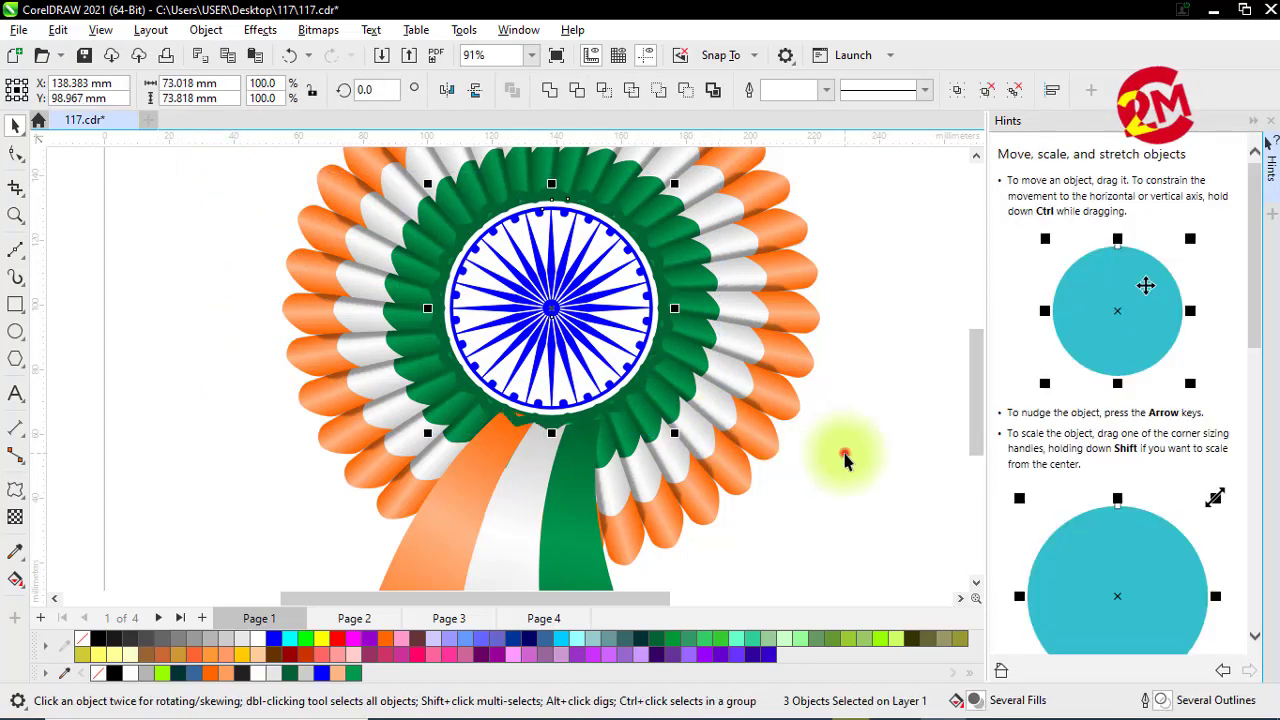
pyautogui.click(845, 450)
# Add a downward black Multiply drop shadow with 50 opacity and 15 feather to the green distorted ring around the chakra
pyautogui.scroll(-1, 590, 388)
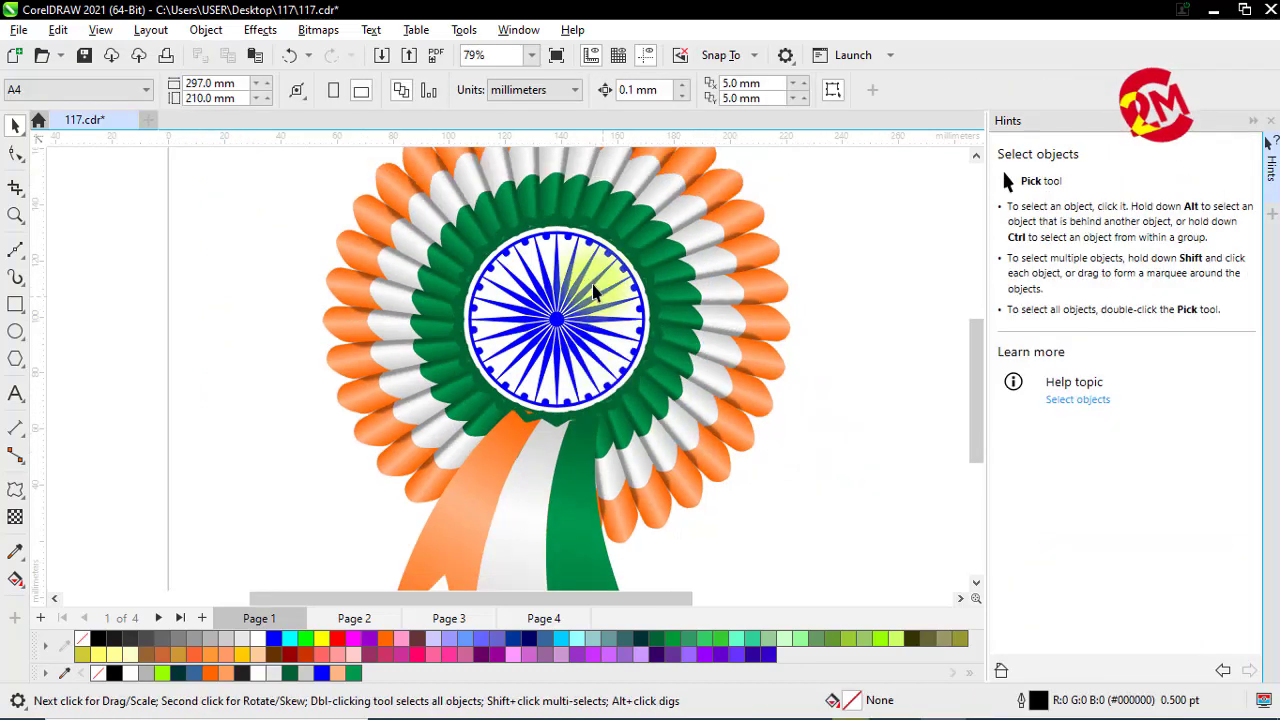
pyautogui.click(557, 203)
pyautogui.click(20, 492)
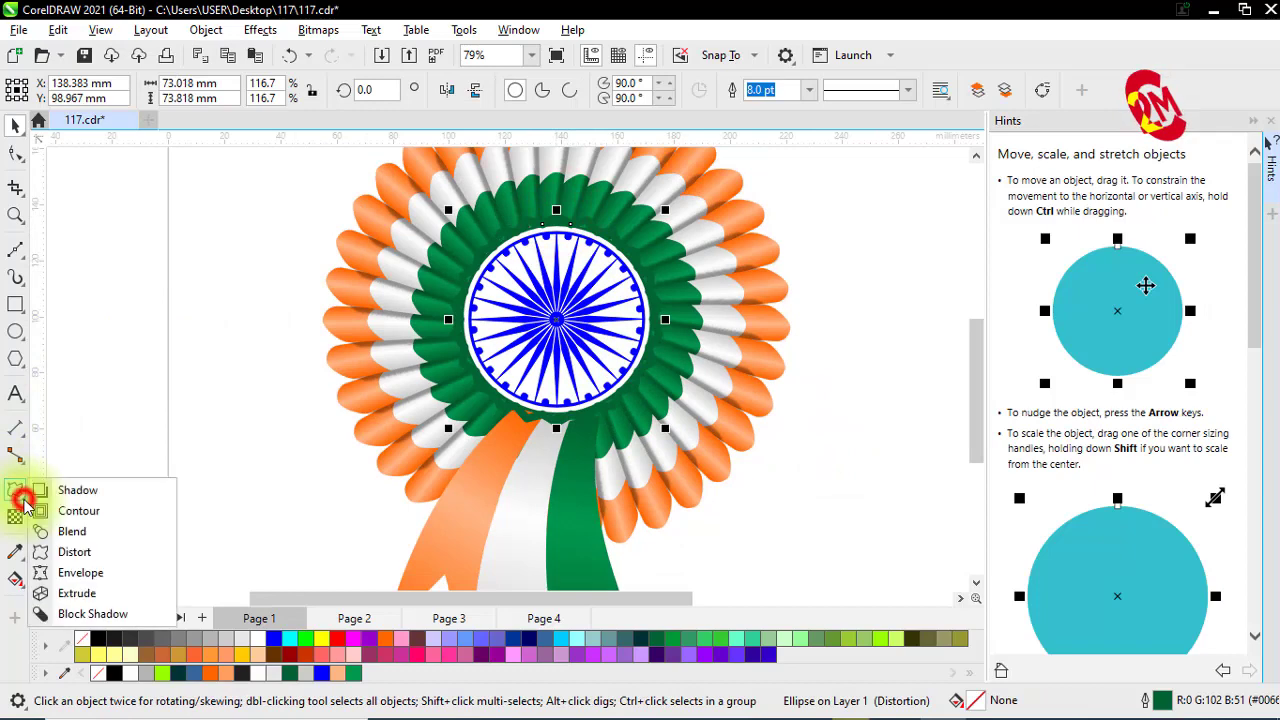
pyautogui.click(70, 488)
pyautogui.moveTo(560, 229); pyautogui.dragTo(559, 437)
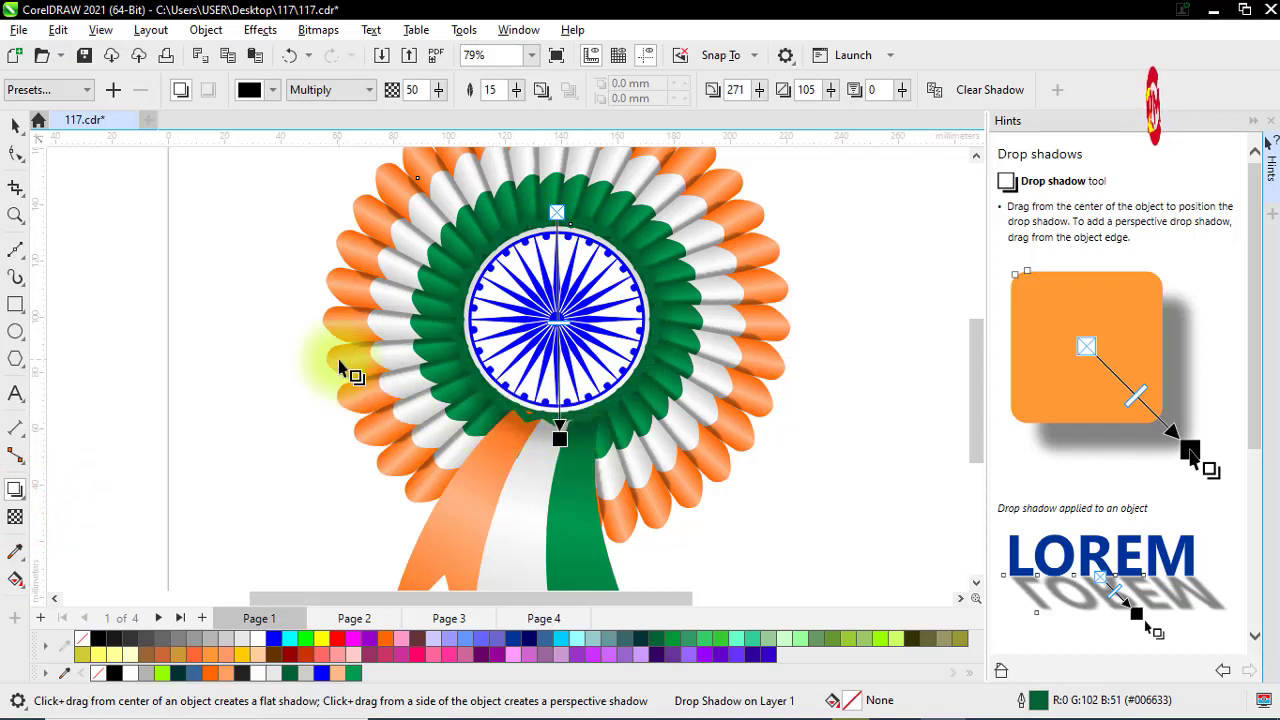
pyautogui.scroll(-1, 408, 370)
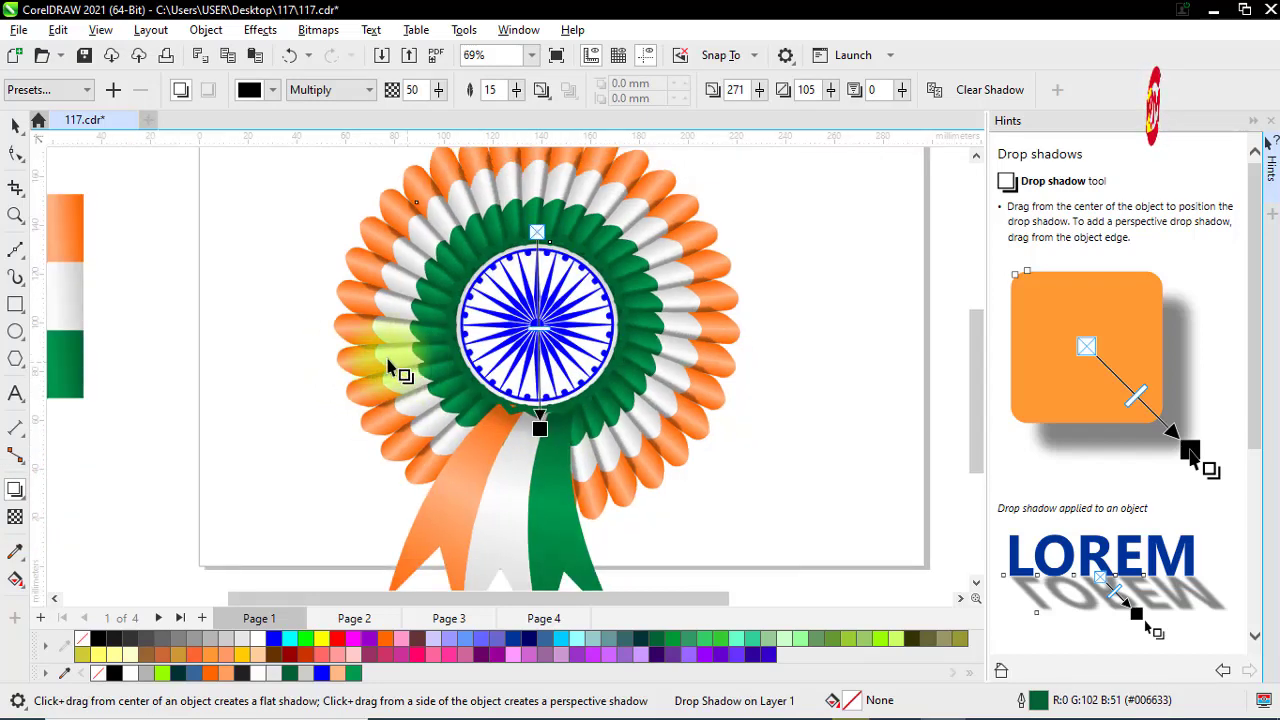
pyautogui.click(15, 125)
pyautogui.scroll(7, 510, 403)
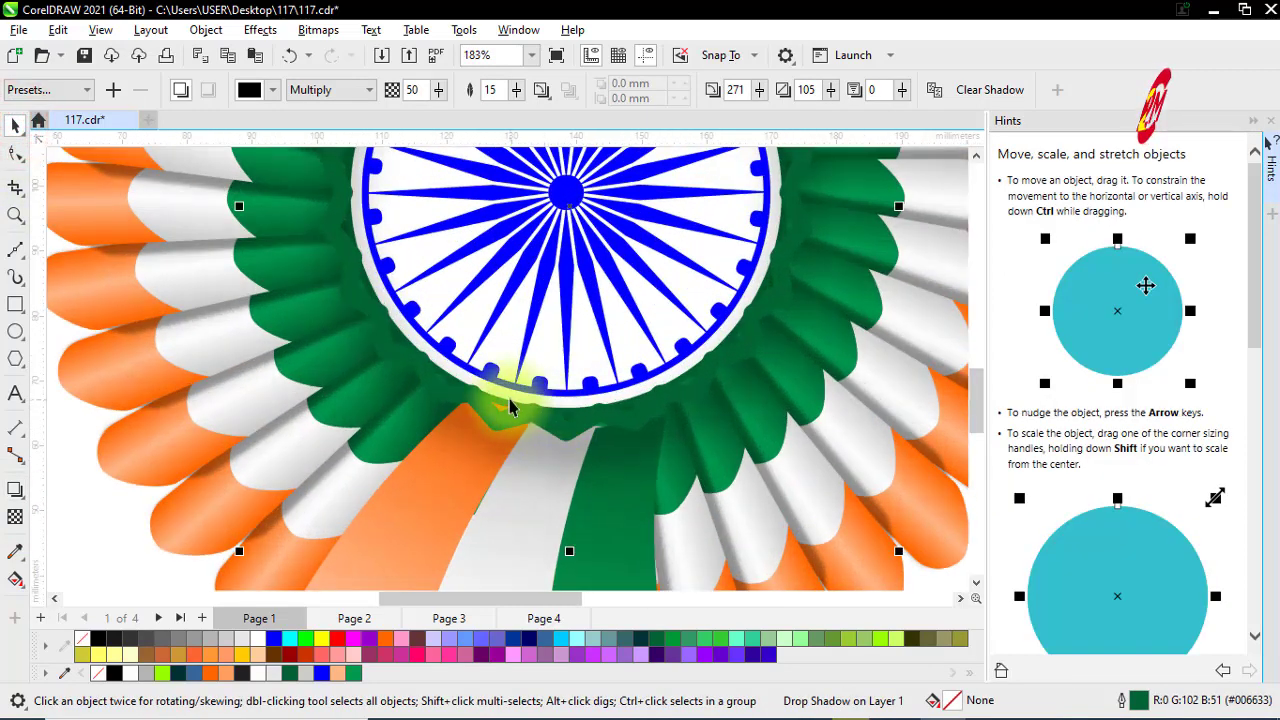
pyautogui.click(510, 403)
pyautogui.scroll(-4, 514, 409)
pyautogui.click(903, 415)
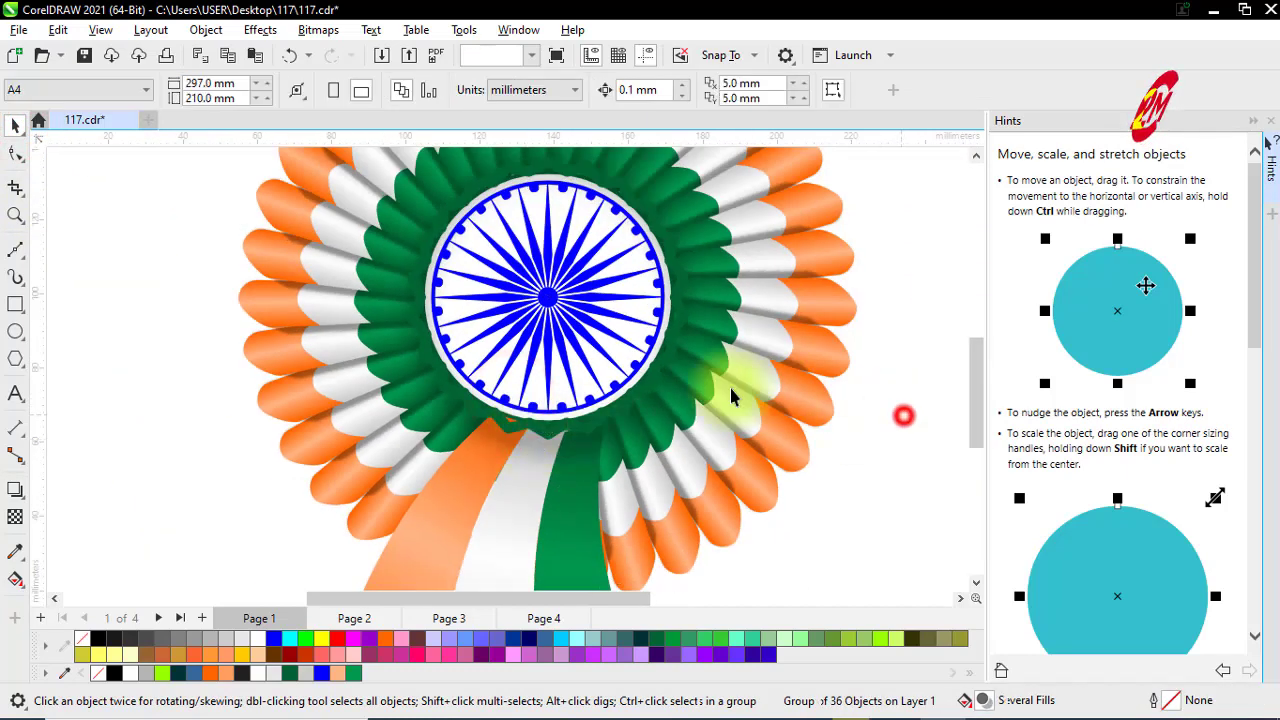
# Scale the Ashoka Chakra group down slightly from its centre
pyautogui.scroll(4, 602, 382)
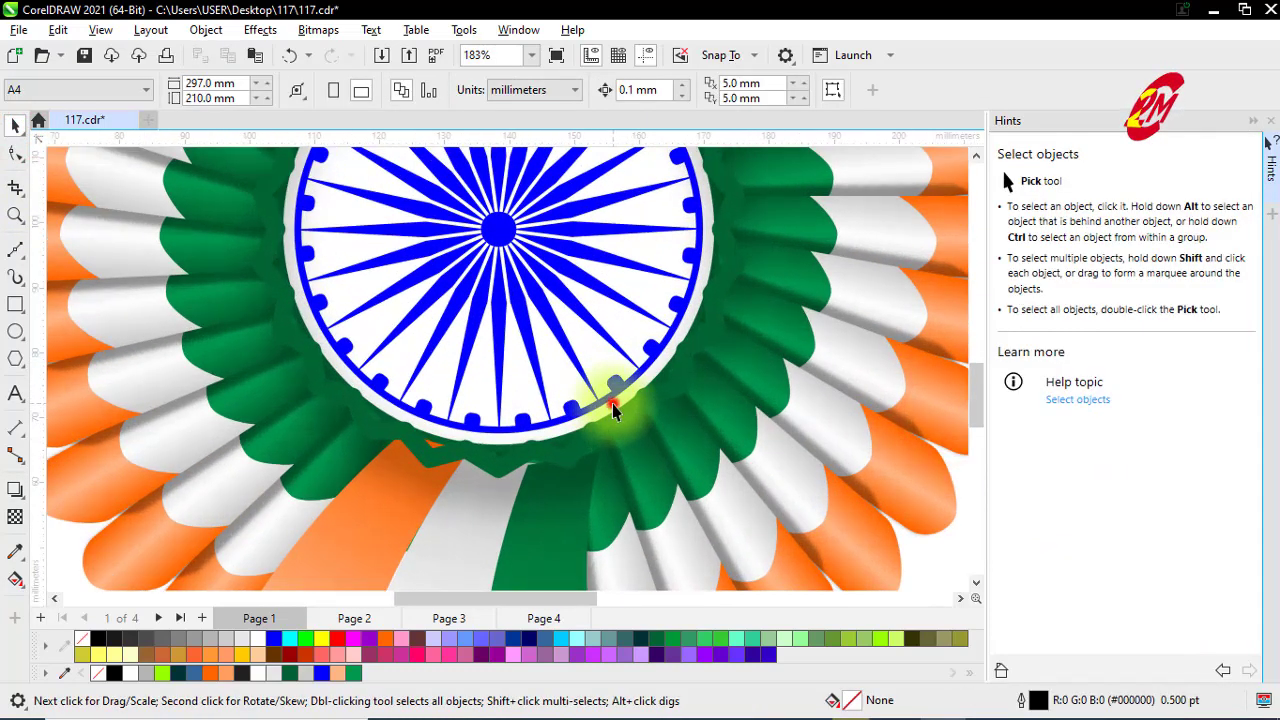
pyautogui.click(613, 410)
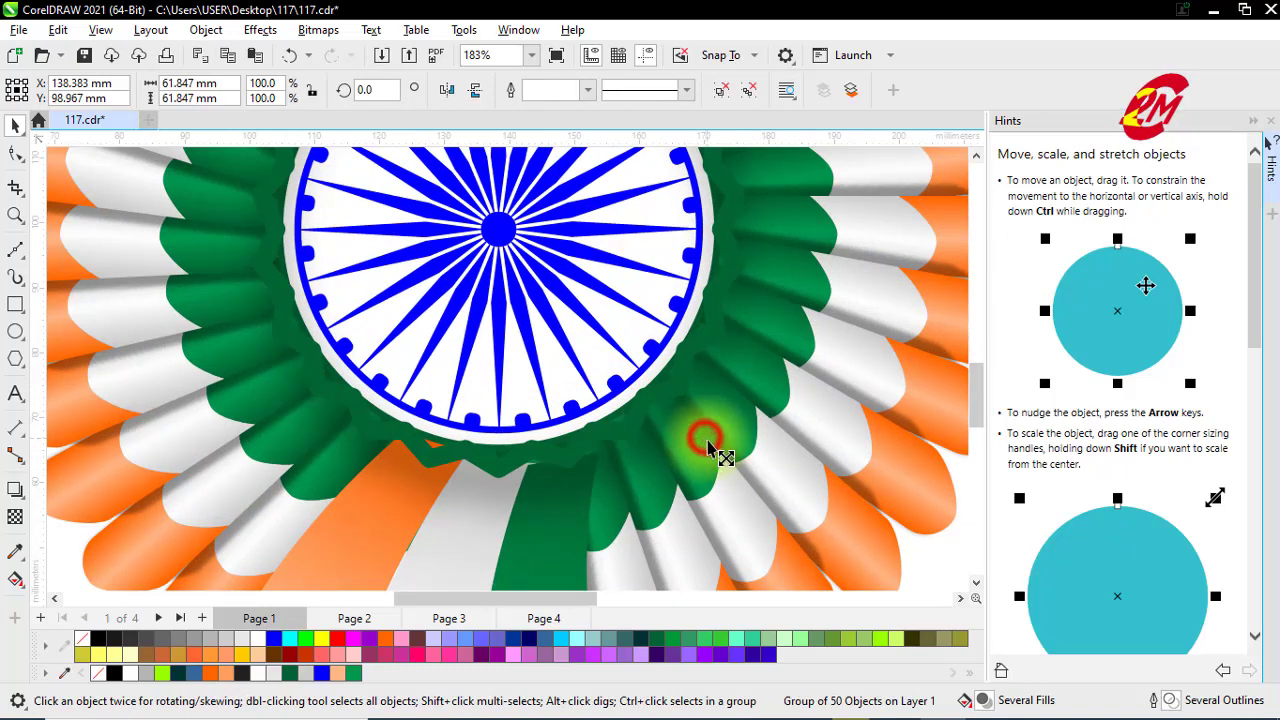
pyautogui.moveTo(707, 447)
pyautogui.mouseDown()
pyautogui.moveTo(718, 455)
pyautogui.moveTo(706, 443)
pyautogui.mouseUp()
# Enlarge the white circle behind the chakra from its centre to about 68.9 mm in diameter
pyautogui.click(436, 437)
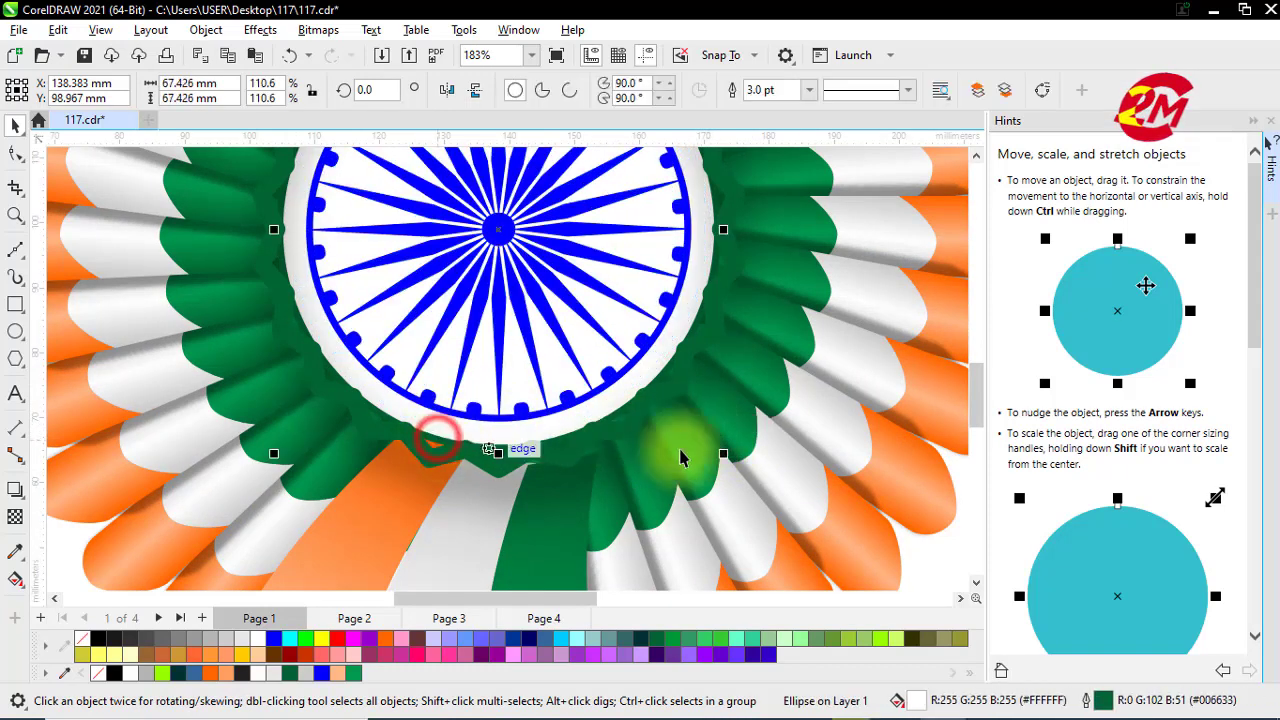
pyautogui.moveTo(725, 458); pyautogui.dragTo(749, 468)
pyautogui.scroll(-2, 652, 471)
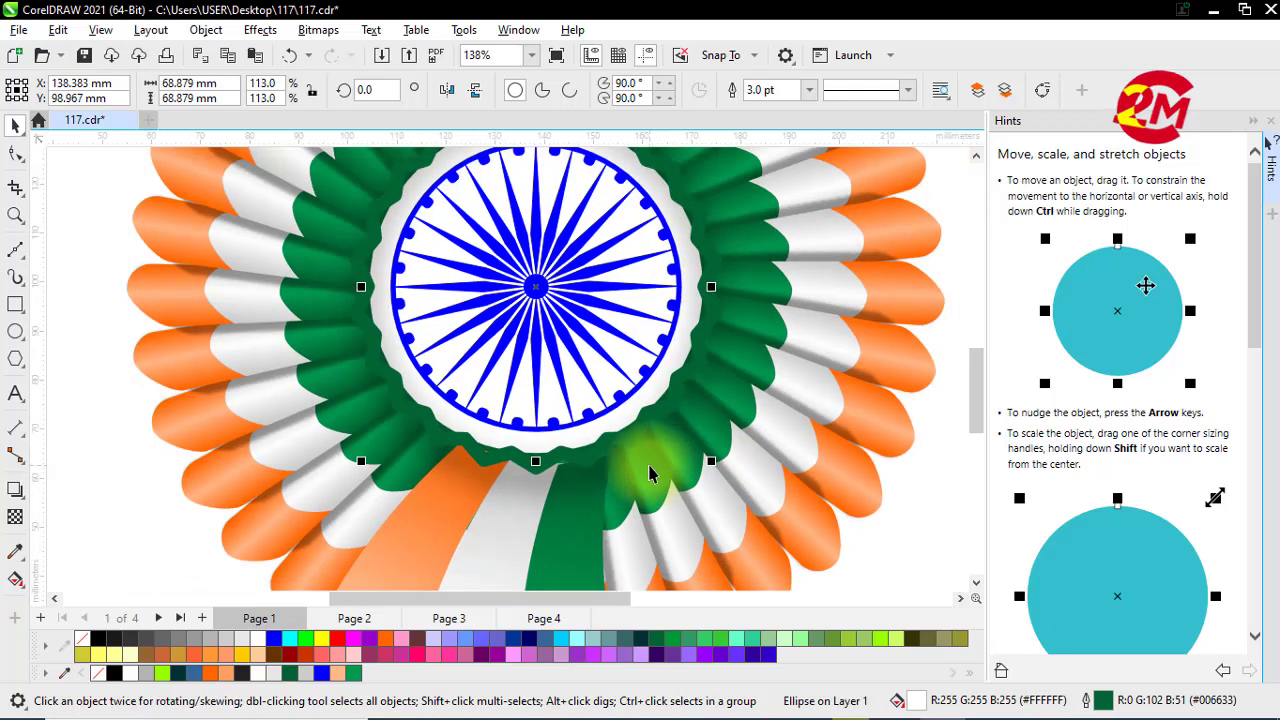
# Delete the spare Ashoka Chakra and the tricolour strip lying outside the page beside the badge
pyautogui.scroll(-1, 650, 473)
pyautogui.scroll(-3, 620, 400)
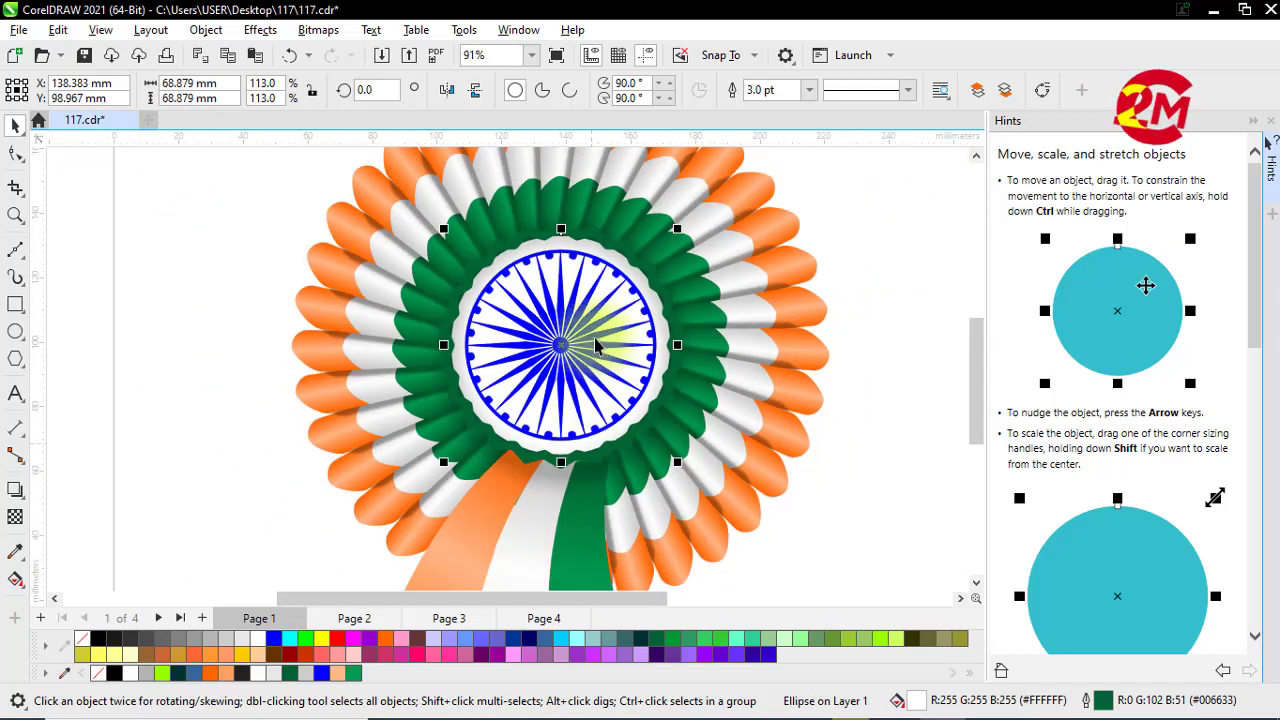
pyautogui.click(804, 360)
pyautogui.scroll(-3, 620, 300)
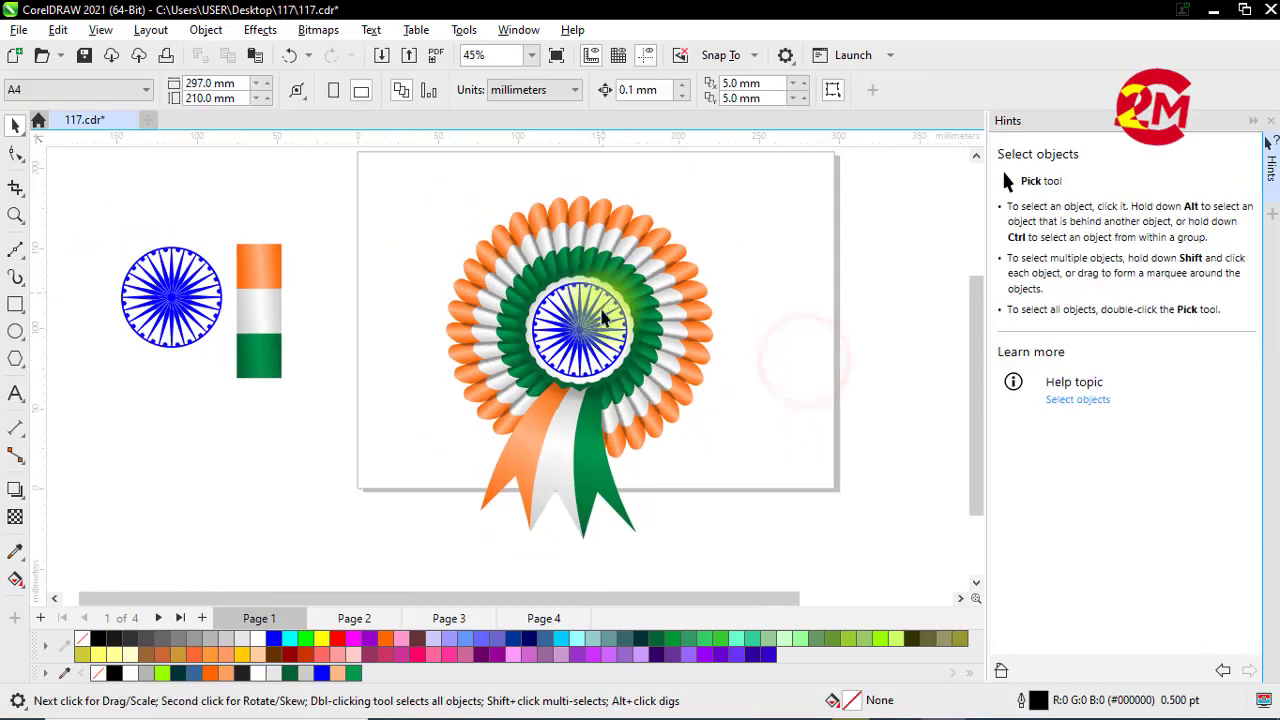
pyautogui.moveTo(96, 216); pyautogui.dragTo(320, 390)
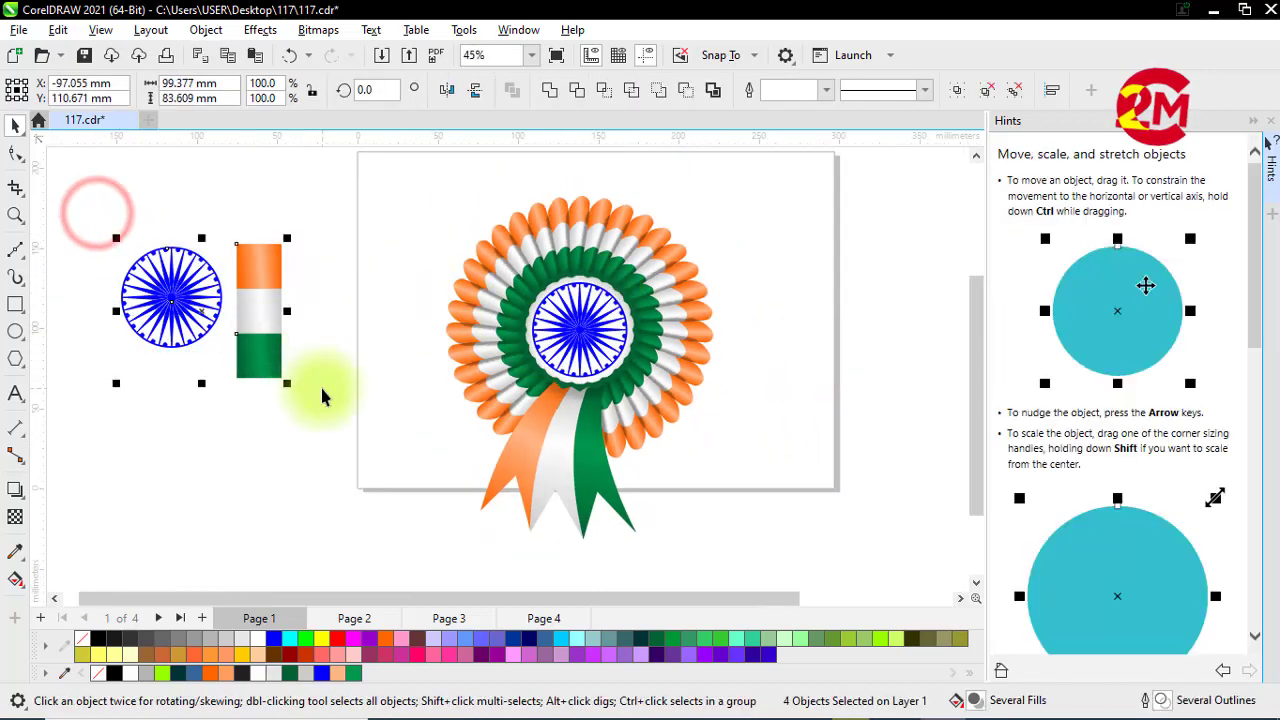
pyautogui.press('Delete')
# Select the complete rosette badge with its ribbon tails and centre it on the page
pyautogui.click(407, 174)
pyautogui.moveTo(495, 258); pyautogui.dragTo(791, 574)
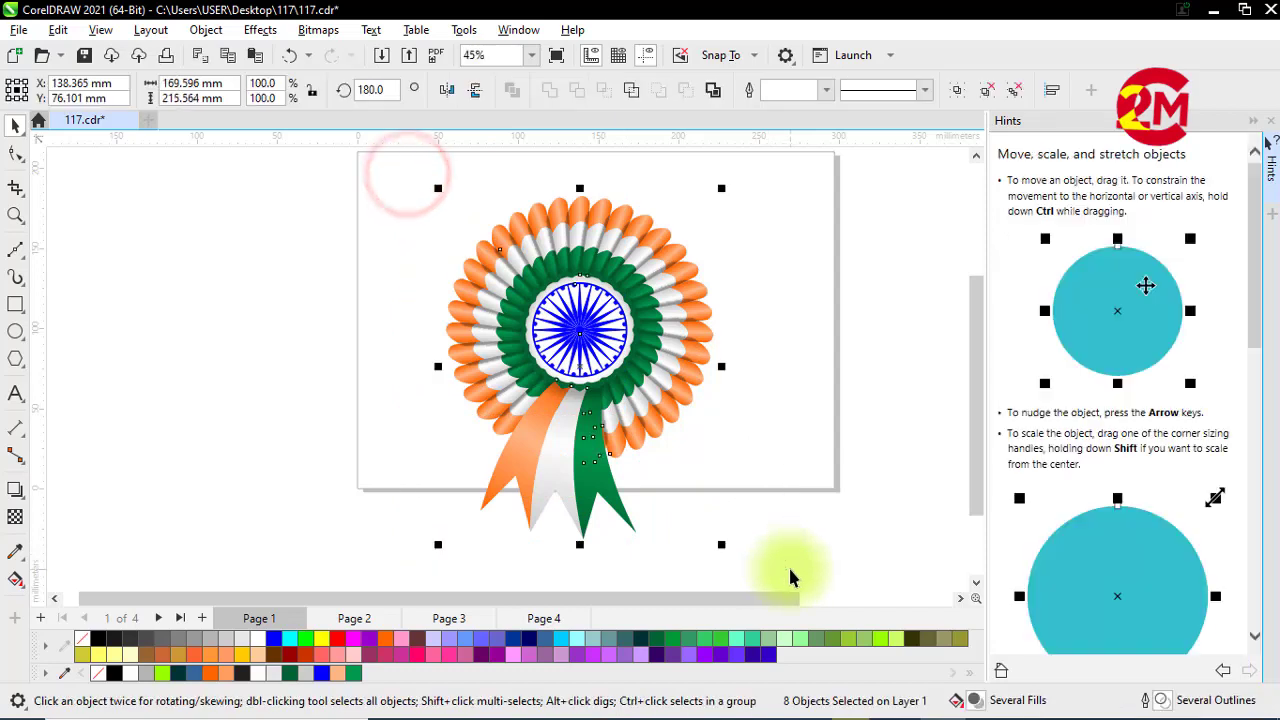
pyautogui.click(902, 402)
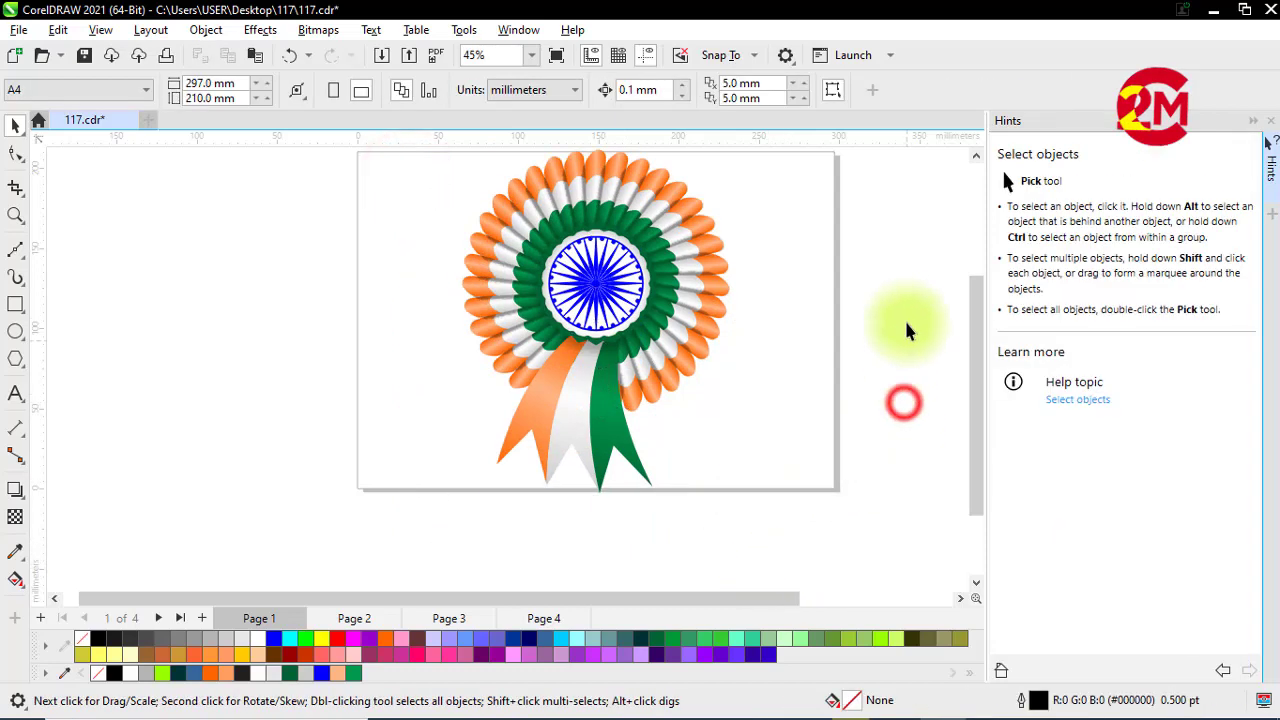
pyautogui.click(535, 57)
pyautogui.click(509, 116)
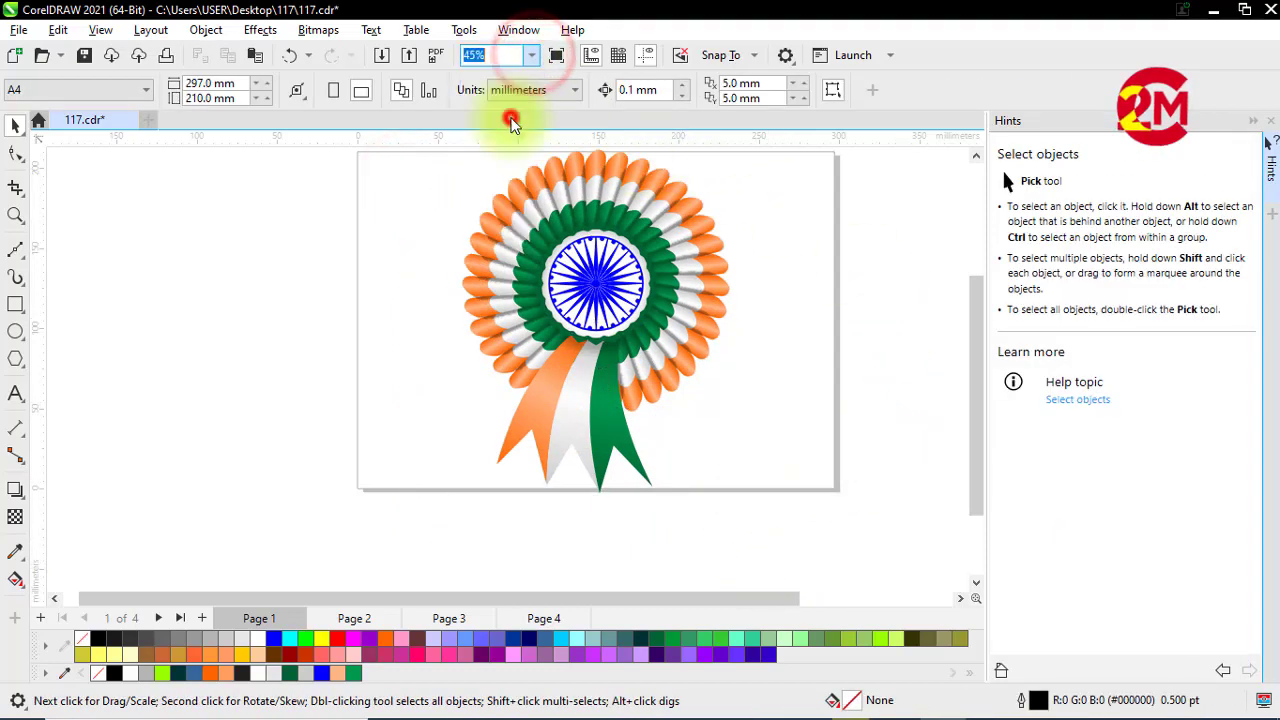